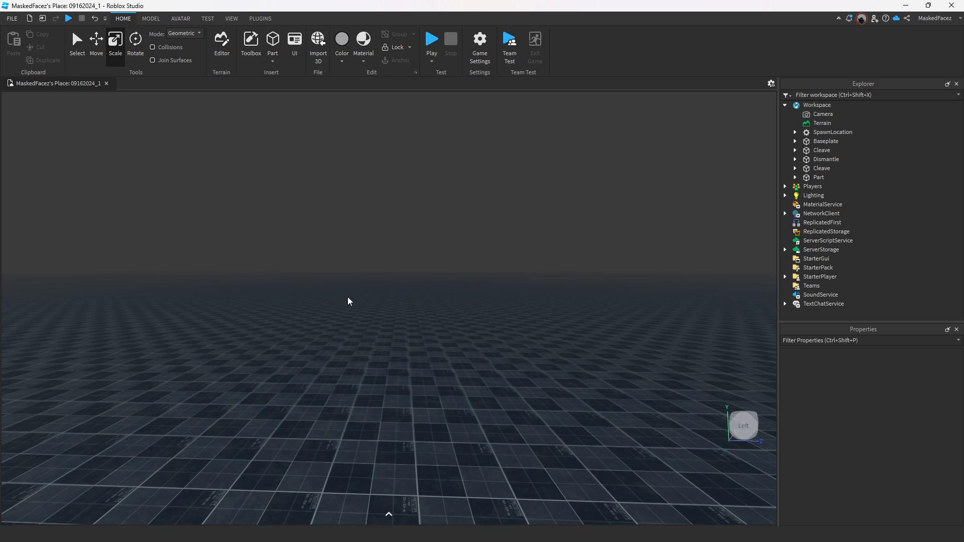
Open the Toolbox without the Asset Manager, switch its category from Plugins to Models, and close it
{"action": "left_click", "coordinate": [231, 18]}
{"action": "left_click", "coordinate": [81, 46]}
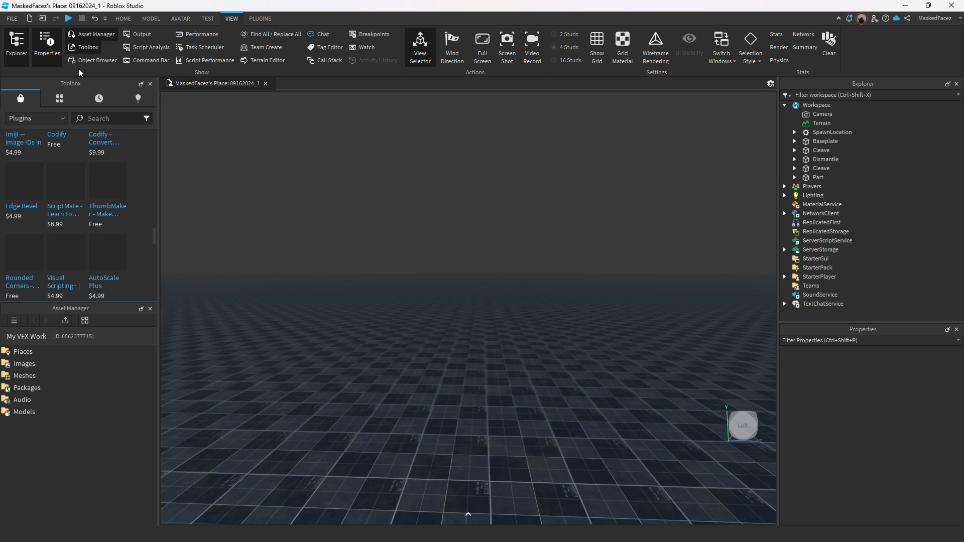
{"action": "left_click", "coordinate": [150, 308]}
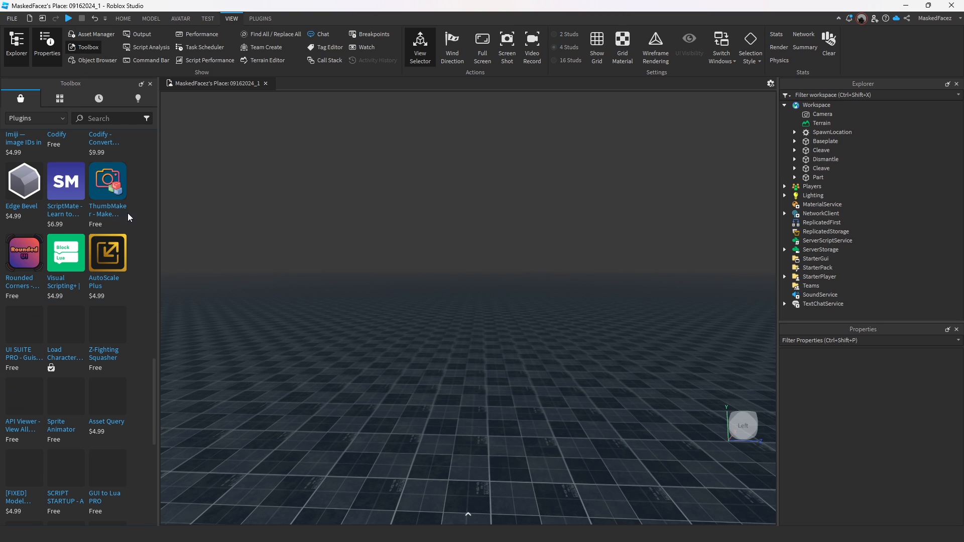
{"action": "left_click", "coordinate": [30, 119]}
{"action": "left_click", "coordinate": [19, 131]}
{"action": "left_click", "coordinate": [91, 120]}
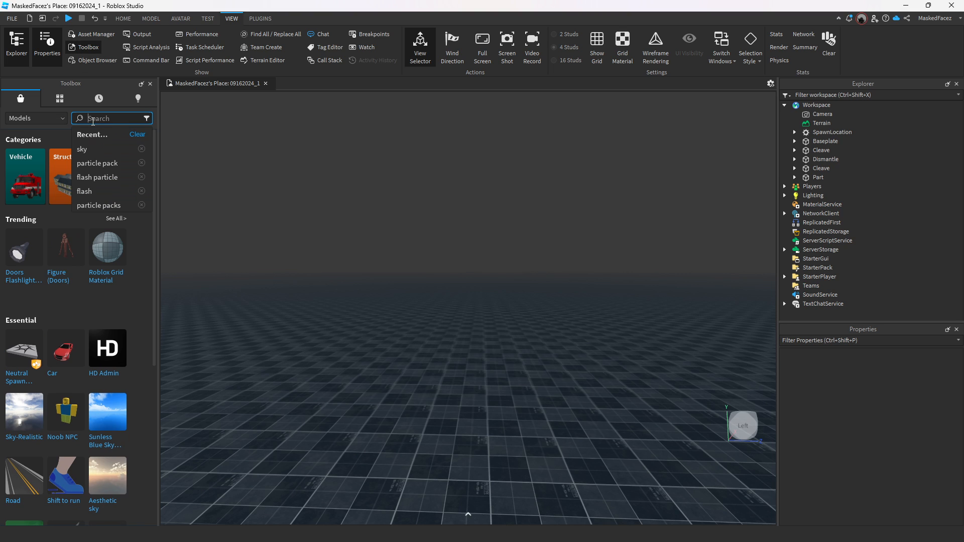
{"action": "left_click", "coordinate": [150, 84]}
{"action": "right_click_drag", "start_coordinate": [357, 302], "coordinate": [357, 301]}
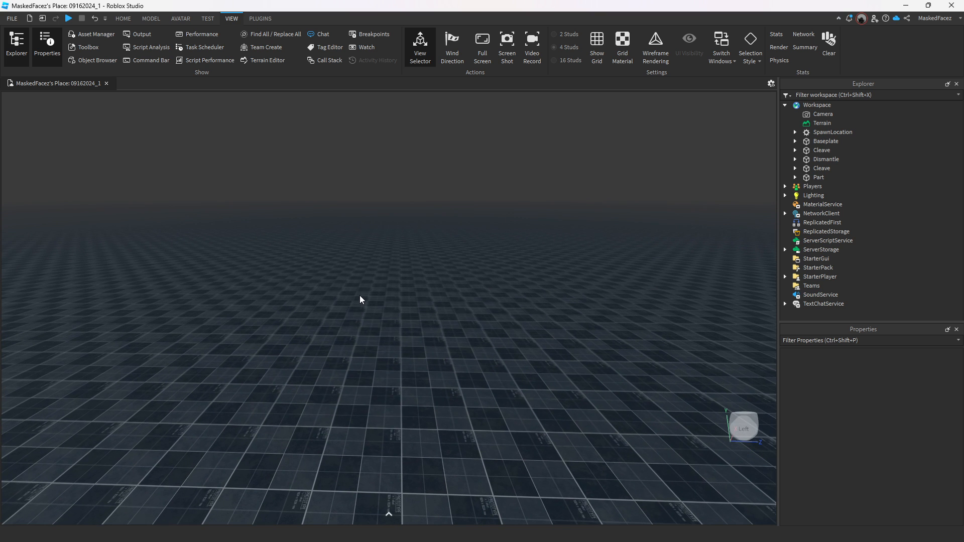
{"action": "right_click_drag", "start_coordinate": [360, 297], "coordinate": [356, 299]}
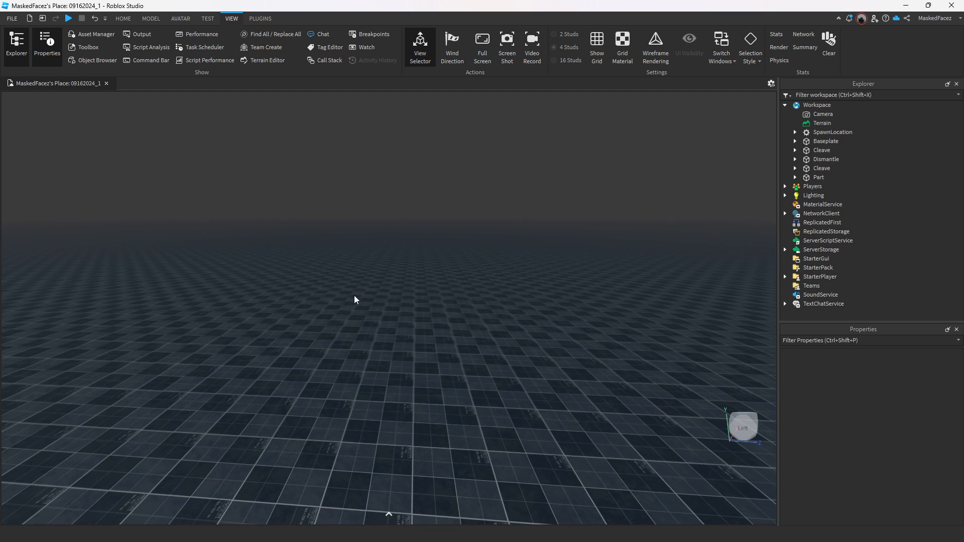
Look over the installed plugins, opening Atrazine's Terrain Tools V2 to view its interface and closing it again
{"action": "left_click", "coordinate": [264, 18]}
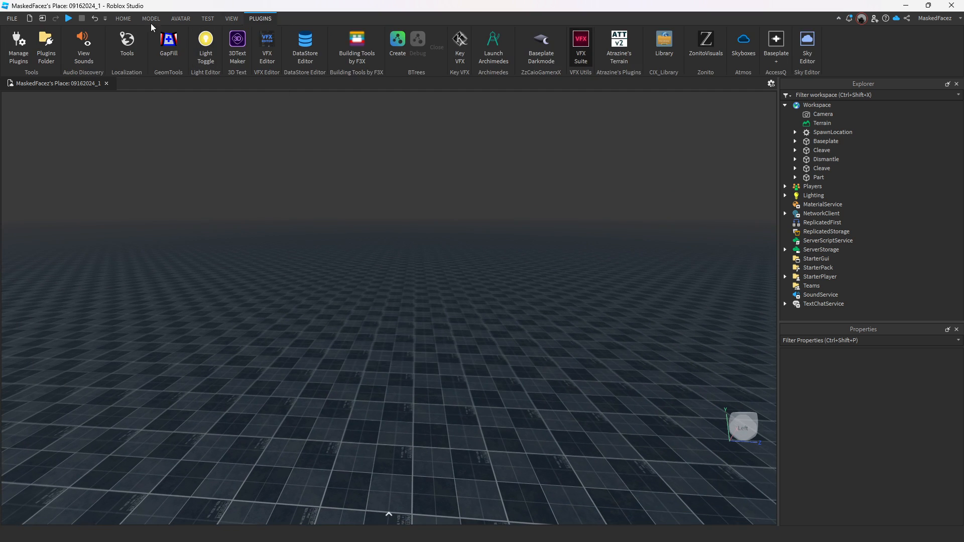
{"action": "left_click", "coordinate": [115, 20]}
{"action": "left_click", "coordinate": [261, 19]}
{"action": "left_click", "coordinate": [587, 45]}
{"action": "right_click_drag", "start_coordinate": [513, 335], "coordinate": [513, 339]}
{"action": "left_click", "coordinate": [618, 45]}
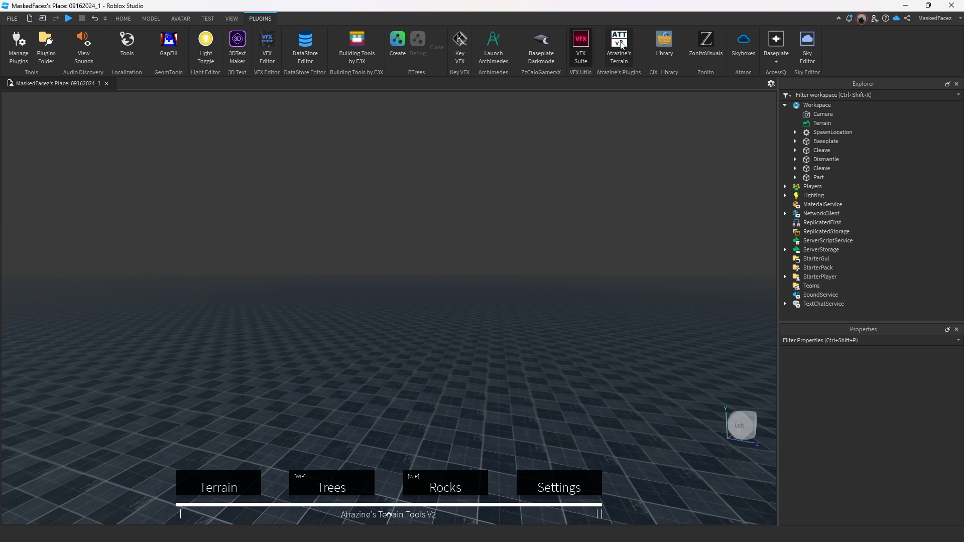
{"action": "left_click", "coordinate": [617, 46]}
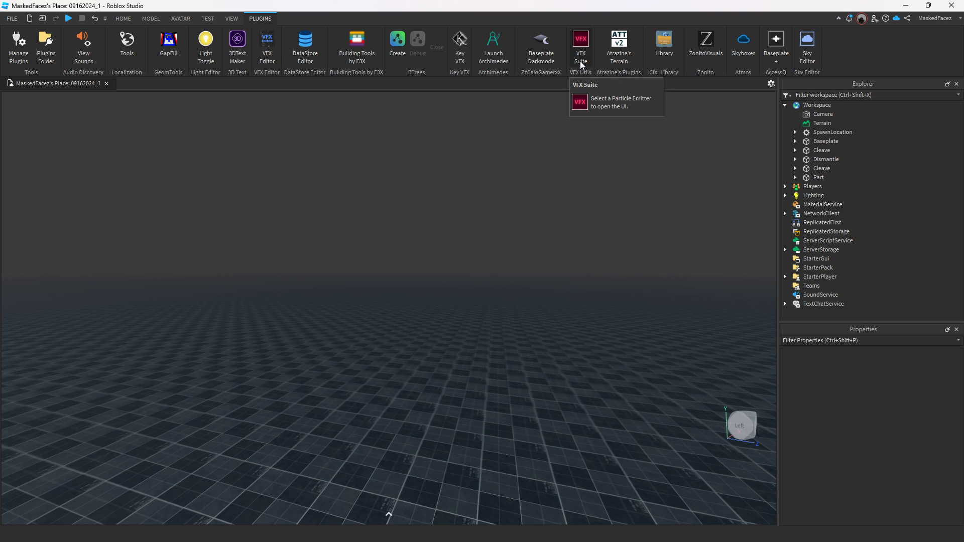
Open the VFX Editor in Instance view, create a new basic particle instance, and move the editor clear of the effect
{"action": "left_click", "coordinate": [271, 48]}
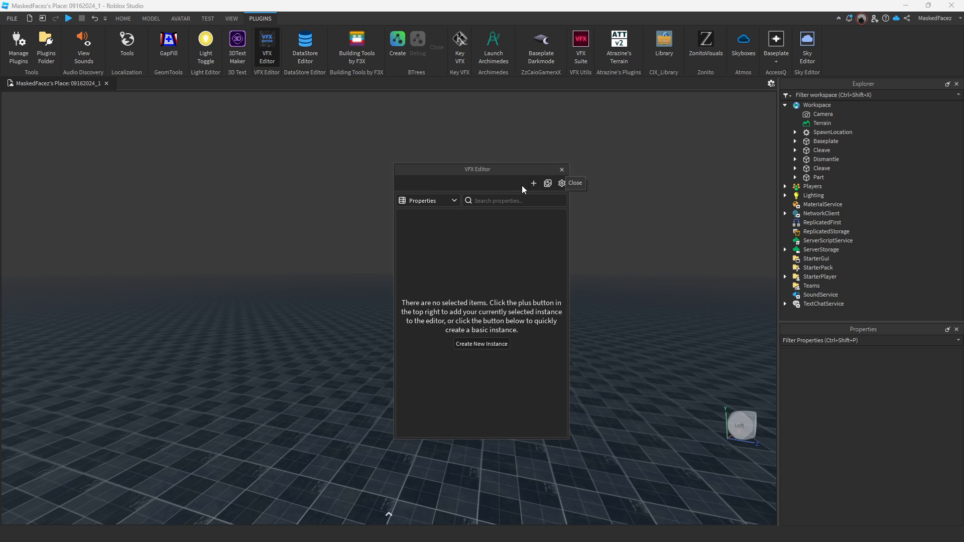
{"action": "left_click", "coordinate": [425, 200]}
{"action": "left_click", "coordinate": [425, 231]}
{"action": "left_click", "coordinate": [480, 345]}
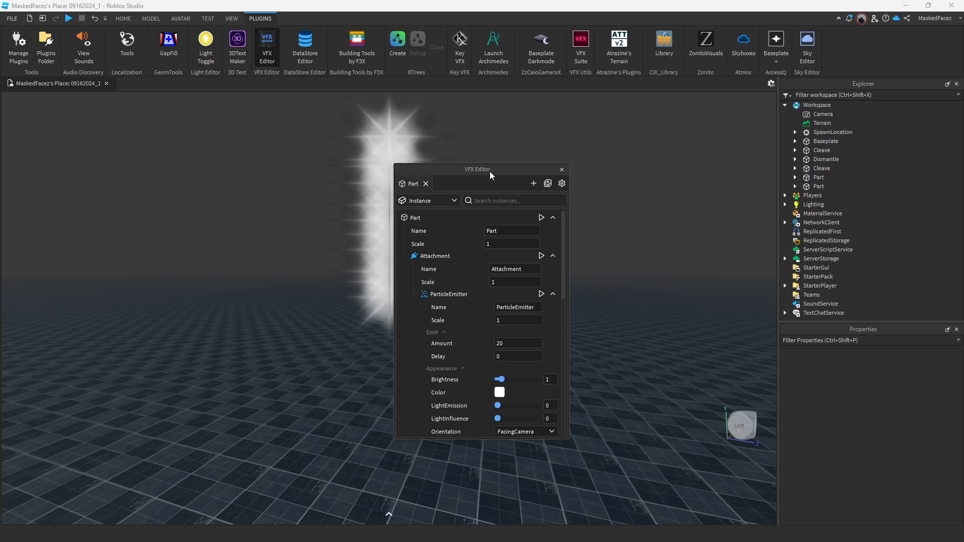
{"action": "left_click_drag", "start_coordinate": [489, 171], "coordinate": [631, 293]}
Review the ParticleEmitter properties, try a RotSpeed range of 0 to 360, reset it to 0, 0, and close the VFX Editor
{"action": "scroll", "coordinate": [610, 295], "scroll_direction": "down", "scroll_amount": 8}
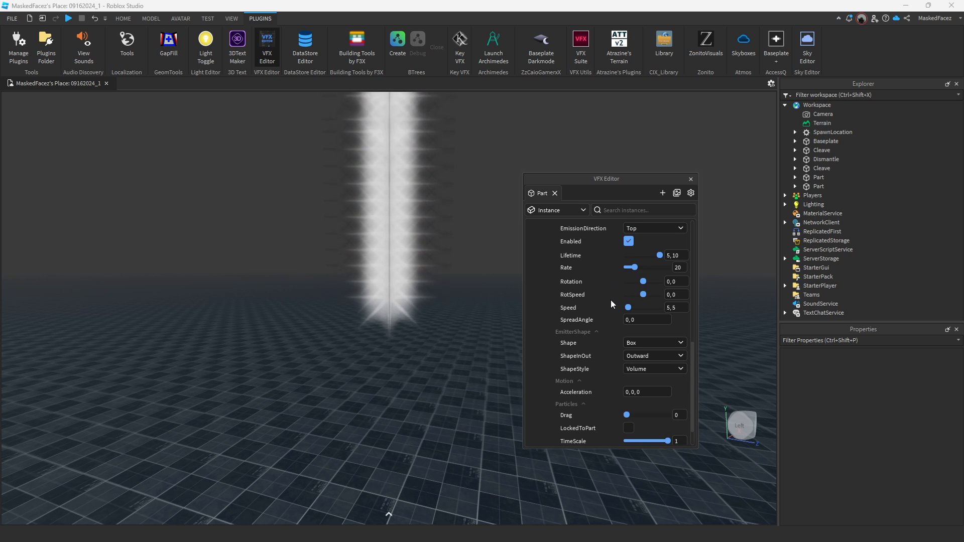
{"action": "scroll", "coordinate": [611, 300], "scroll_direction": "down", "scroll_amount": 2}
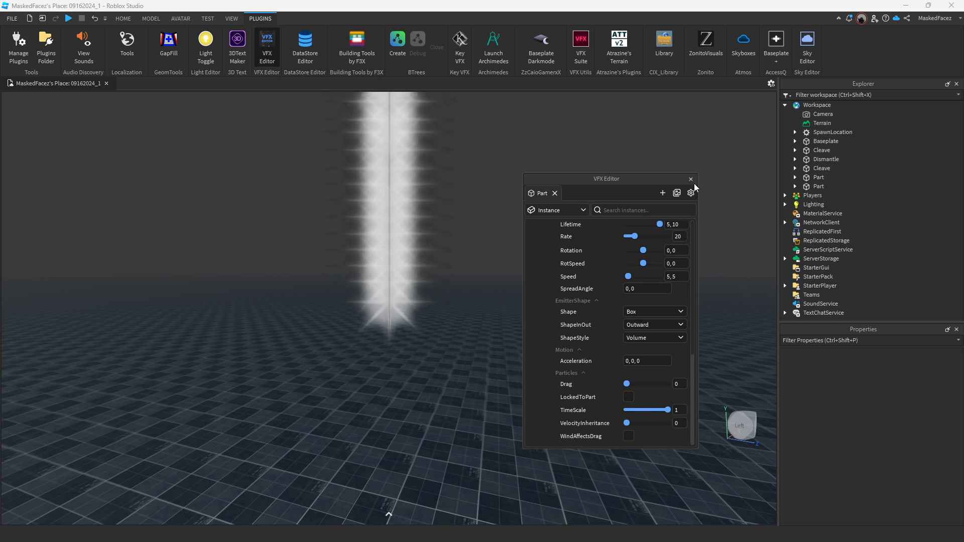
{"action": "scroll", "coordinate": [584, 315], "scroll_direction": "up", "scroll_amount": 10}
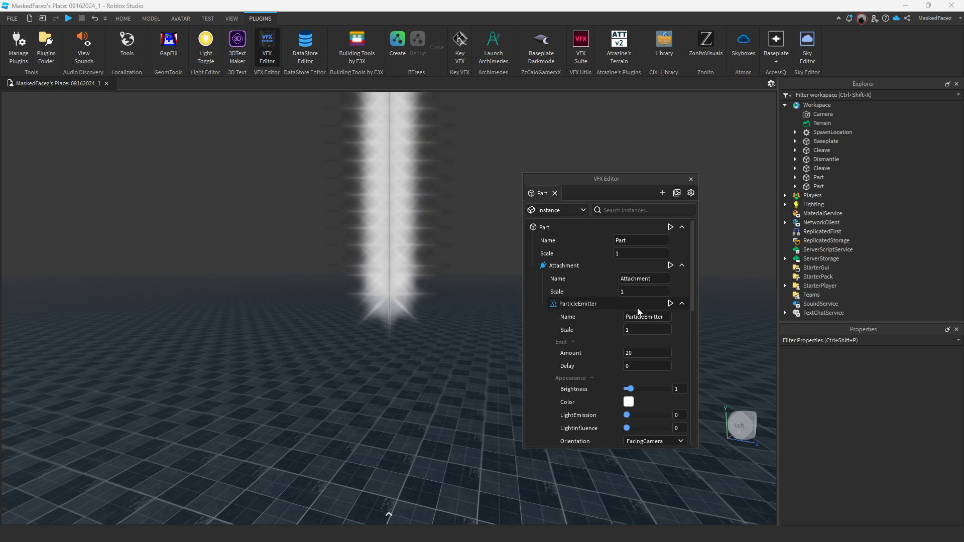
{"action": "scroll", "coordinate": [584, 331], "scroll_direction": "down", "scroll_amount": 10}
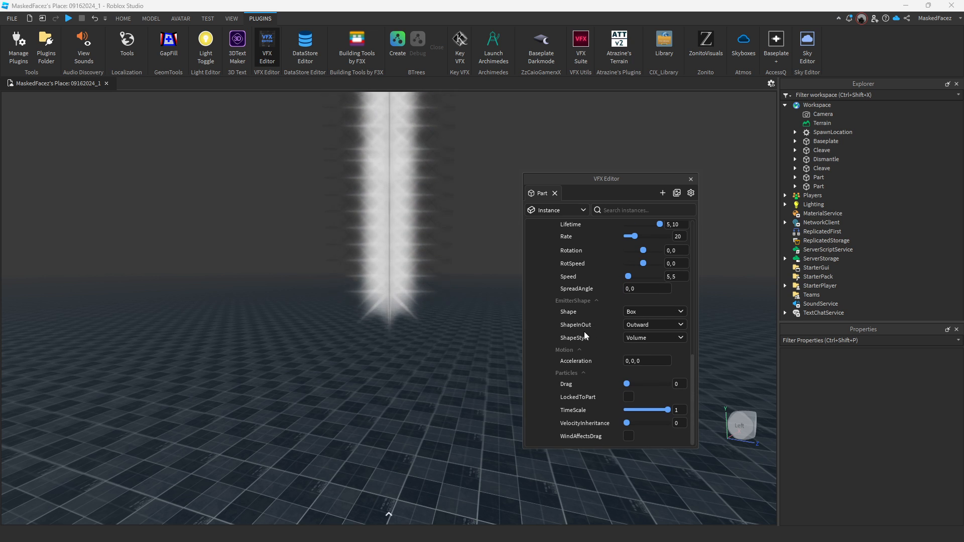
{"action": "mouse_move", "coordinate": [640, 269]}
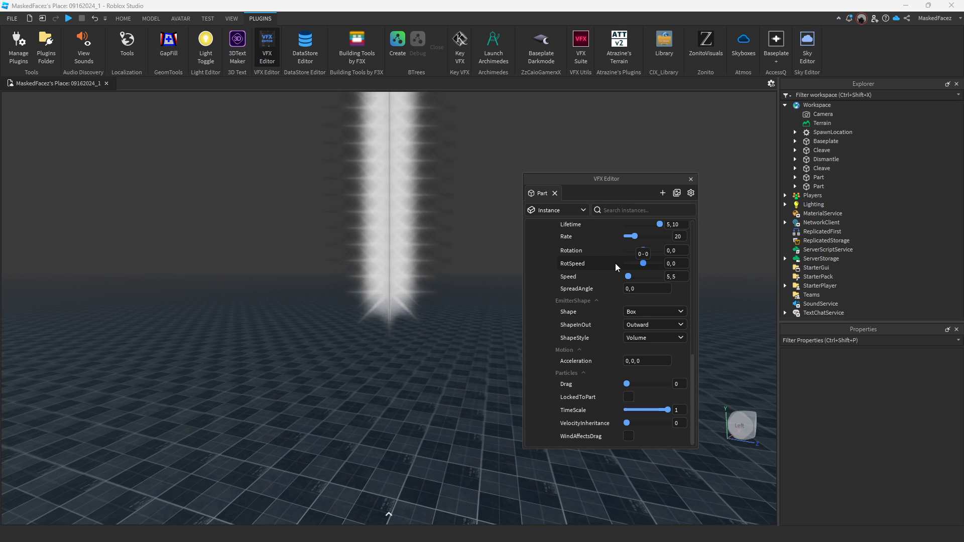
{"action": "left_click_drag", "start_coordinate": [643, 263], "coordinate": [660, 263]}
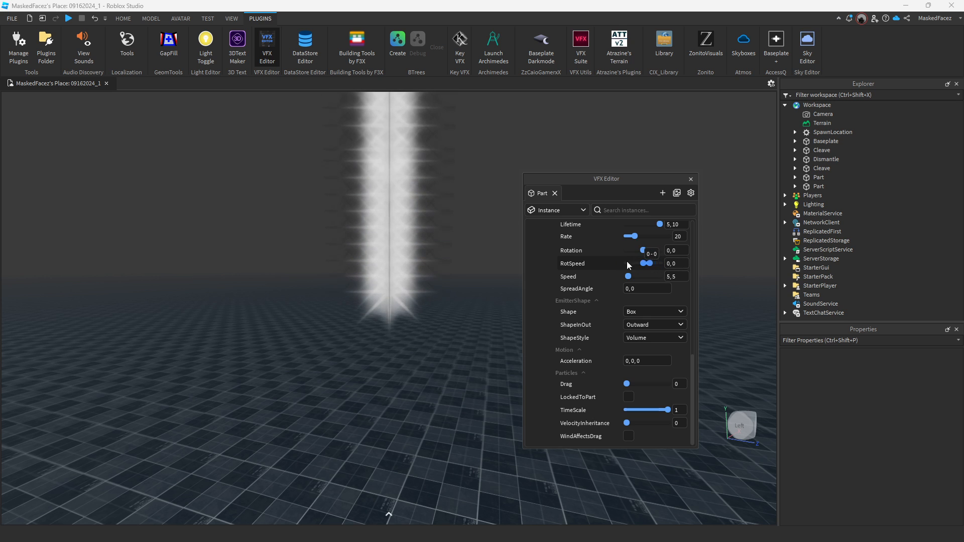
{"action": "mouse_move", "coordinate": [660, 262]}
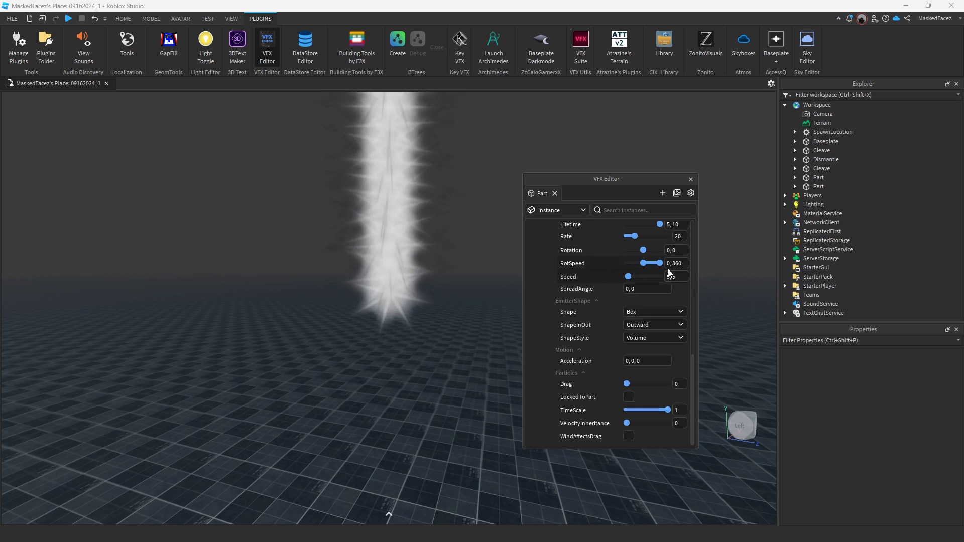
{"action": "left_click_drag", "start_coordinate": [659, 263], "coordinate": [610, 264]}
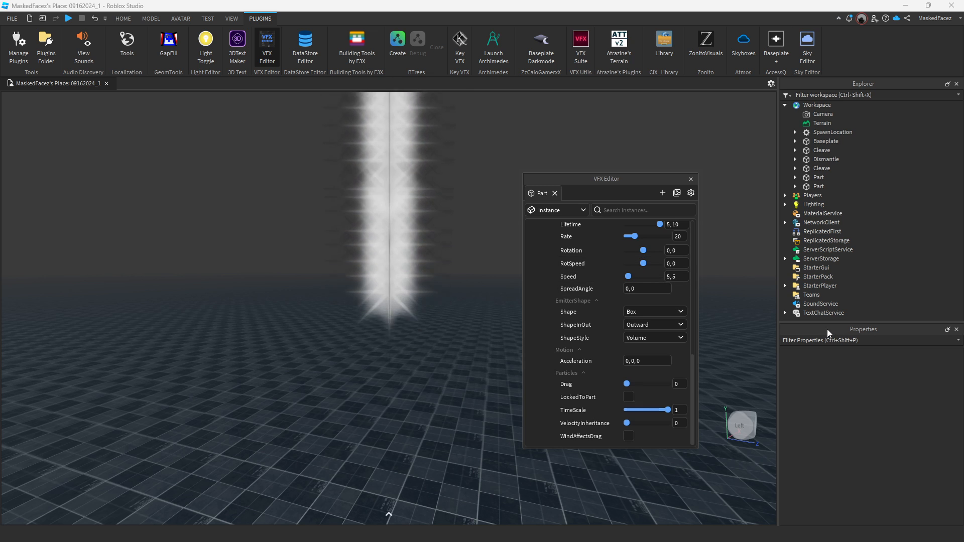
{"action": "left_click", "coordinate": [691, 179]}
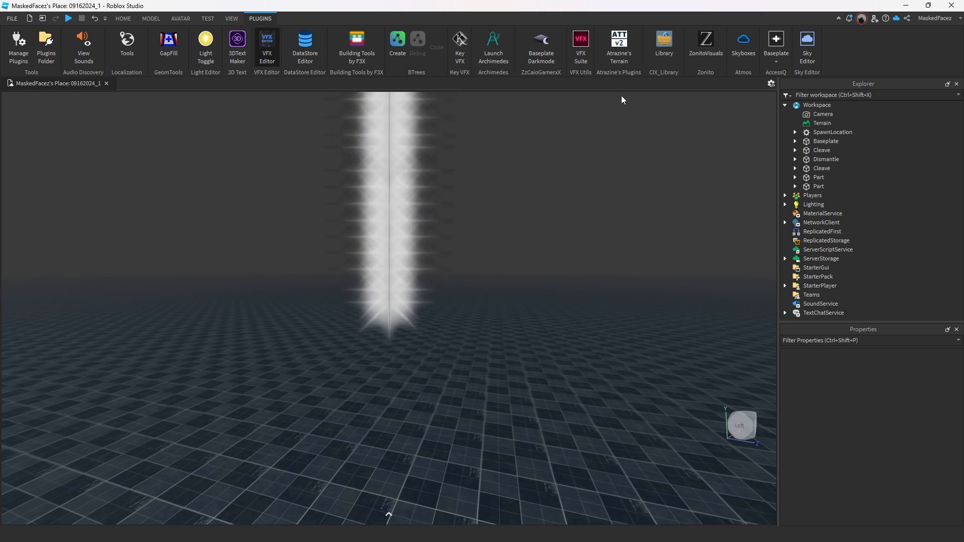
Open CIX_Library as a floating window and enlarge it to show several rows of textures
{"action": "left_click", "coordinate": [663, 42]}
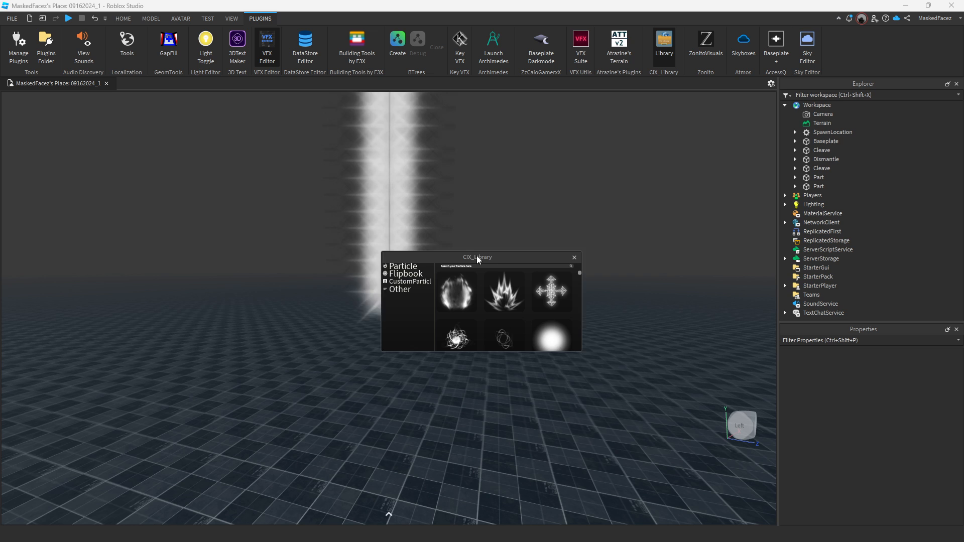
{"action": "left_click_drag", "start_coordinate": [477, 255], "coordinate": [242, 233]}
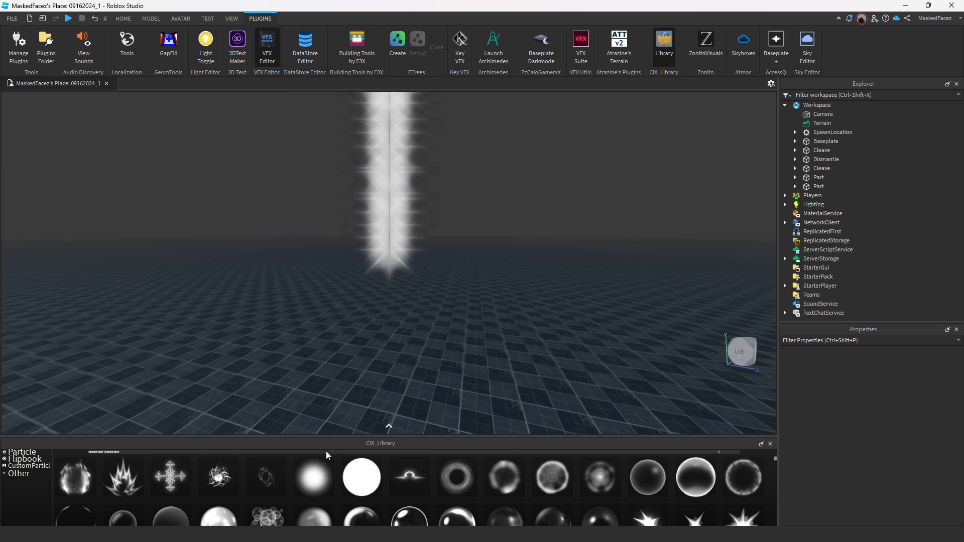
{"action": "left_click_drag", "start_coordinate": [376, 443], "coordinate": [351, 249]}
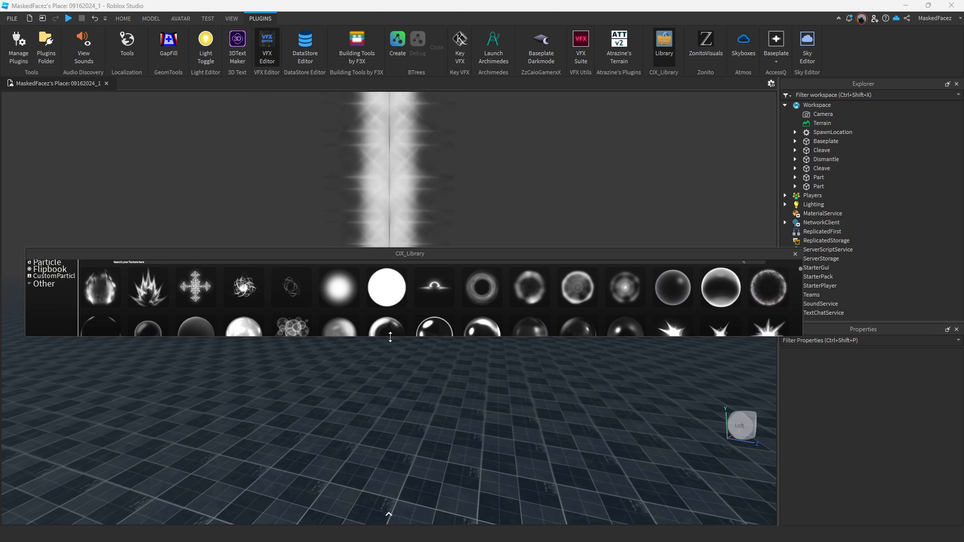
{"action": "left_click_drag", "start_coordinate": [394, 346], "coordinate": [387, 466]}
{"action": "left_click_drag", "start_coordinate": [497, 255], "coordinate": [496, 213]}
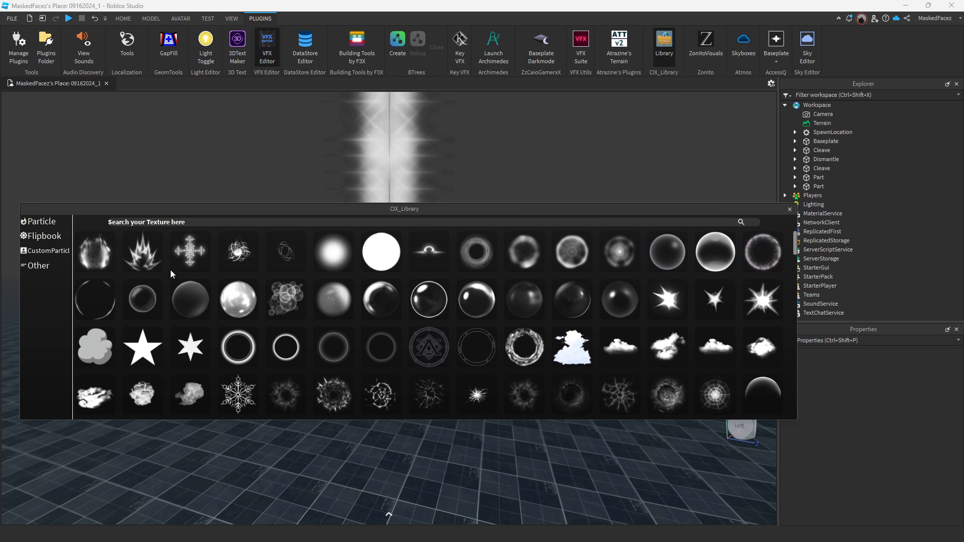
Browse the Particle, custom particle, Other and Flipbook textures in CIX_Library, and close the library
{"action": "scroll", "coordinate": [212, 292], "scroll_direction": "down", "scroll_amount": 10}
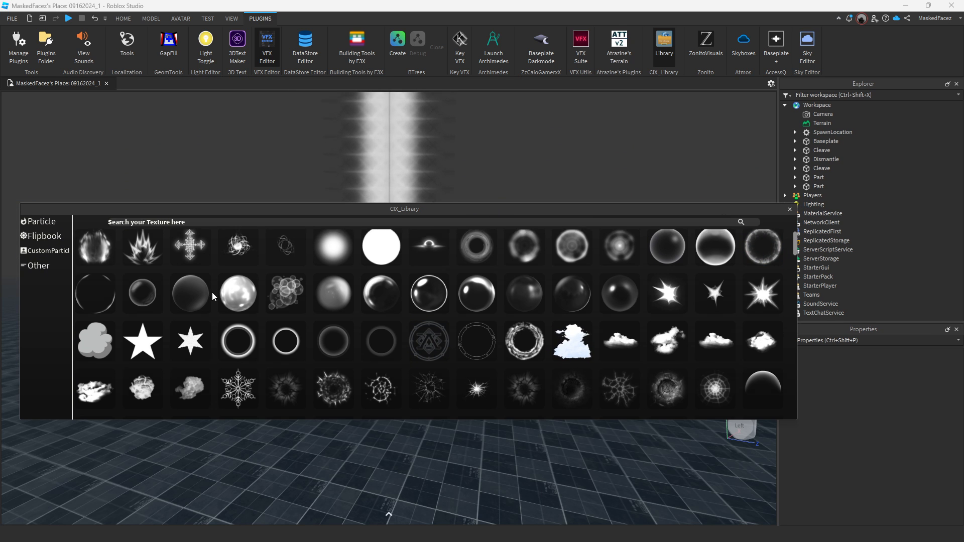
{"action": "scroll", "coordinate": [291, 319], "scroll_direction": "down", "scroll_amount": 5}
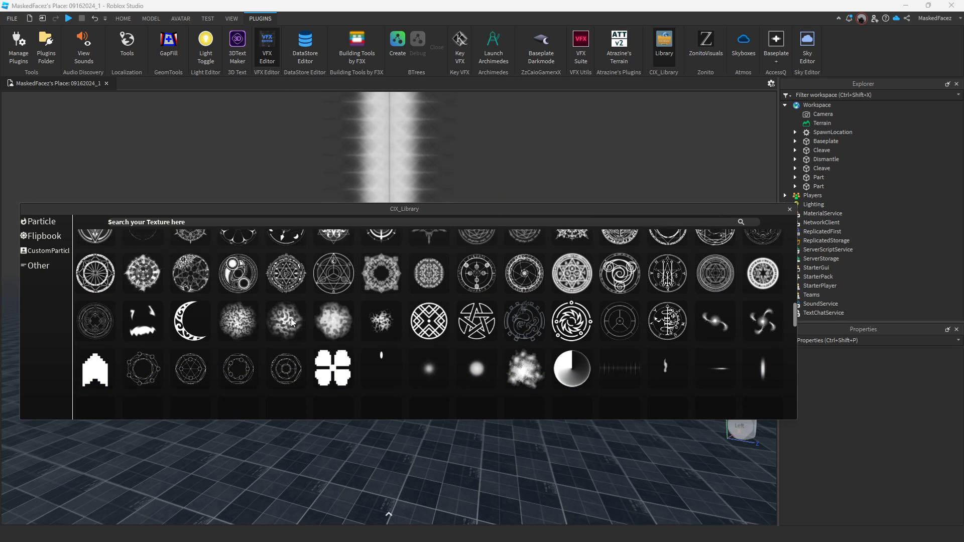
{"action": "scroll", "coordinate": [290, 318], "scroll_direction": "down", "scroll_amount": 10}
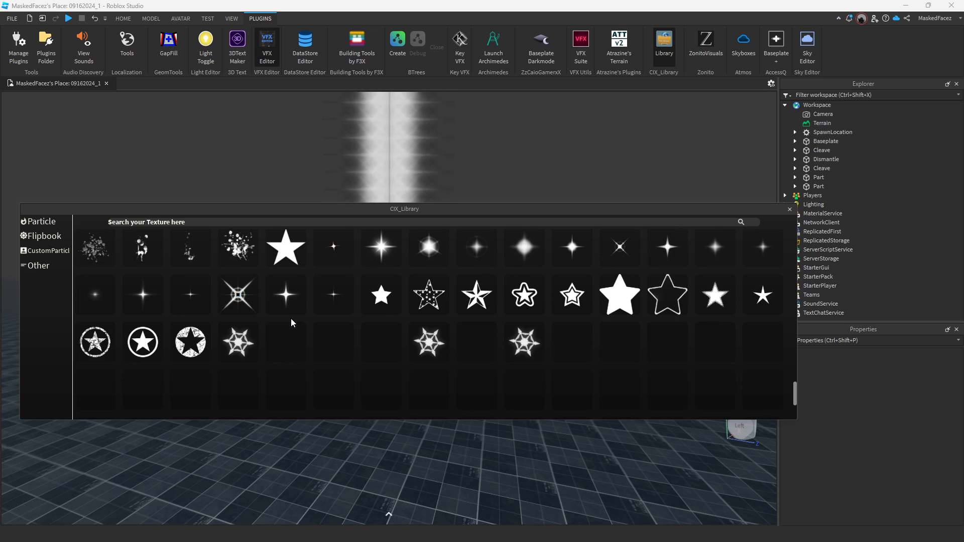
{"action": "left_click", "coordinate": [45, 251]}
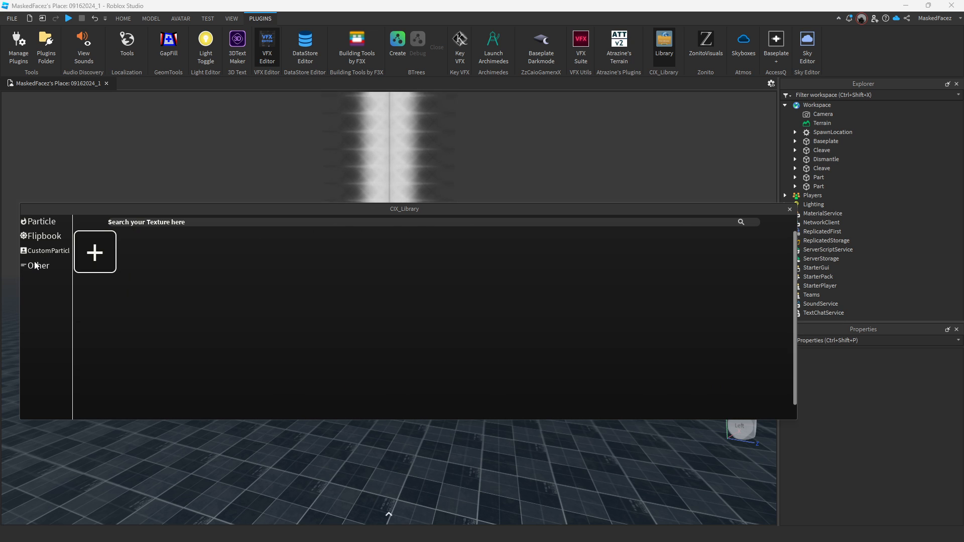
{"action": "left_click", "coordinate": [39, 265]}
{"action": "left_click", "coordinate": [49, 237]}
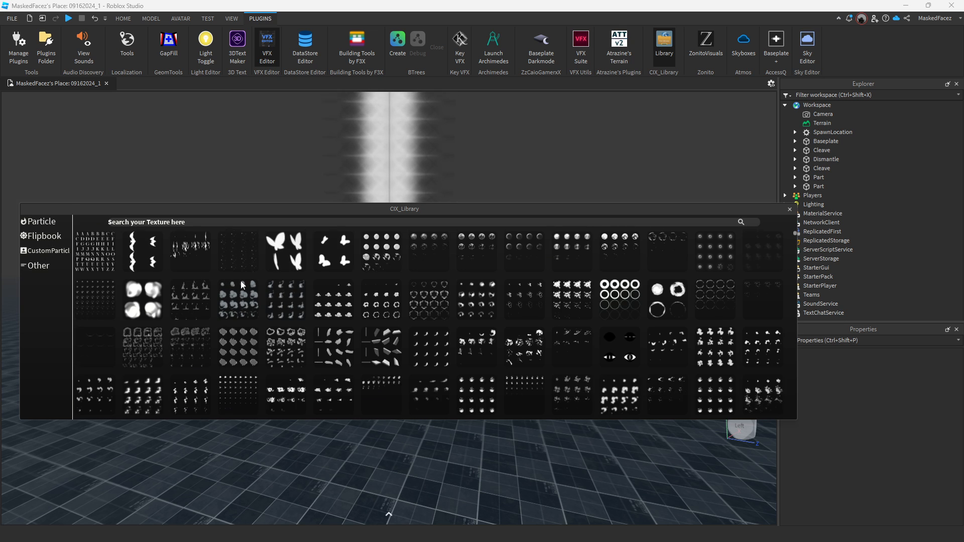
{"action": "scroll", "coordinate": [240, 281], "scroll_direction": "down", "scroll_amount": 1}
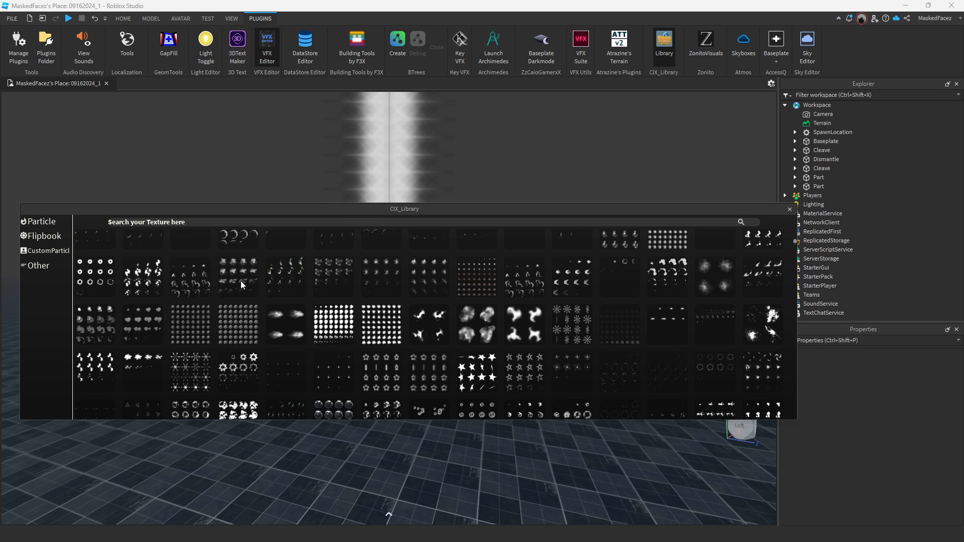
{"action": "scroll", "coordinate": [240, 281], "scroll_direction": "down", "scroll_amount": 3}
{"action": "scroll", "coordinate": [240, 281], "scroll_direction": "down", "scroll_amount": 1}
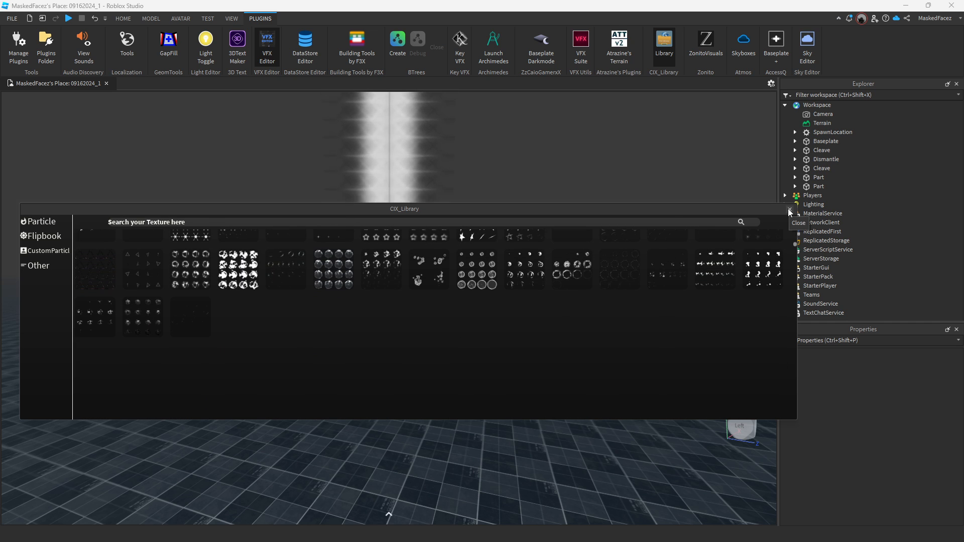
{"action": "scroll", "coordinate": [559, 307], "scroll_direction": "up", "scroll_amount": 5}
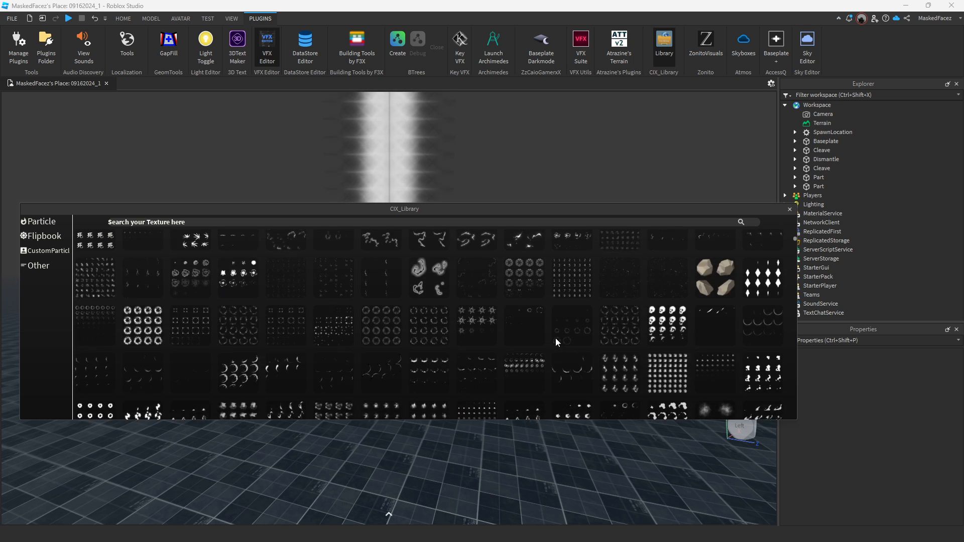
{"action": "scroll", "coordinate": [687, 272], "scroll_direction": "up", "scroll_amount": 3}
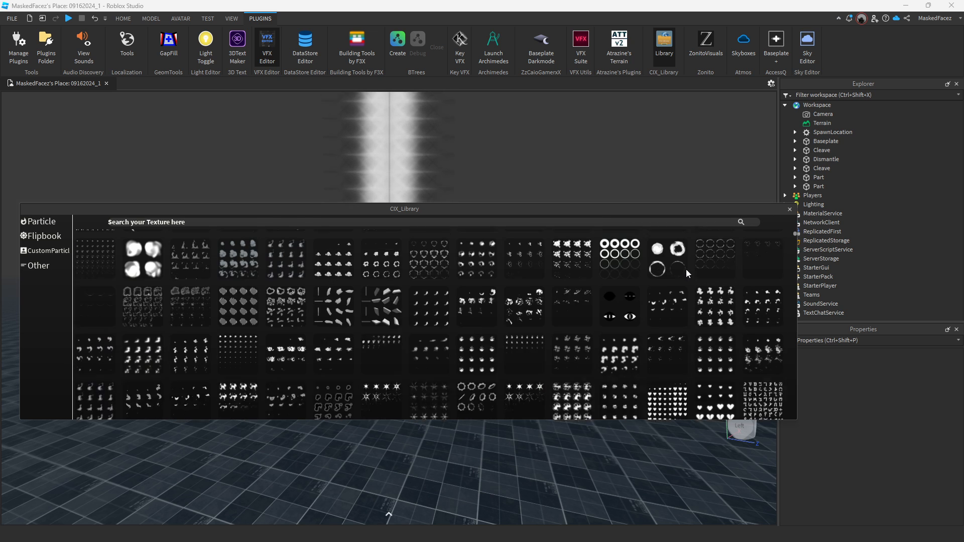
{"action": "left_click", "coordinate": [790, 209]}
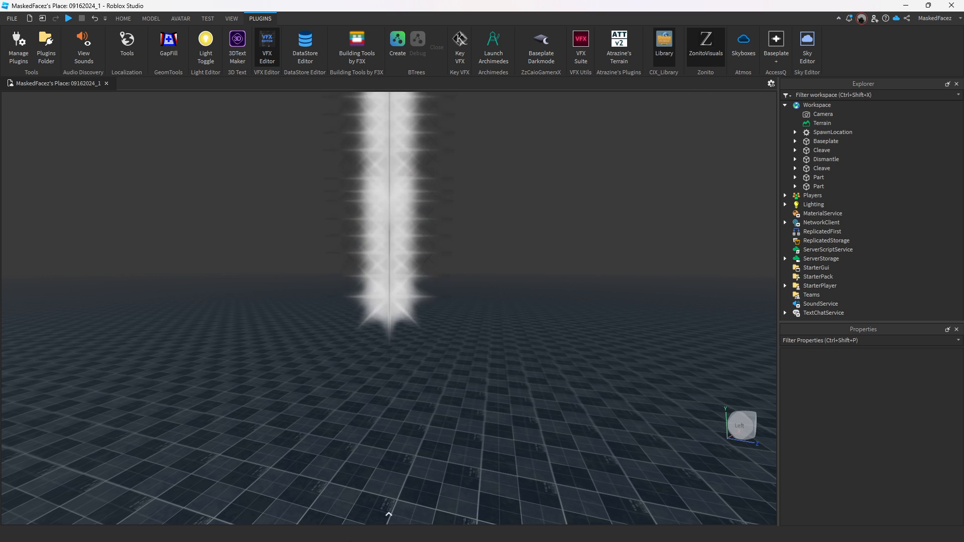
Open the Texture Library of the ZonitoVisuals plugin
{"action": "mouse_move", "coordinate": [388, 521]}
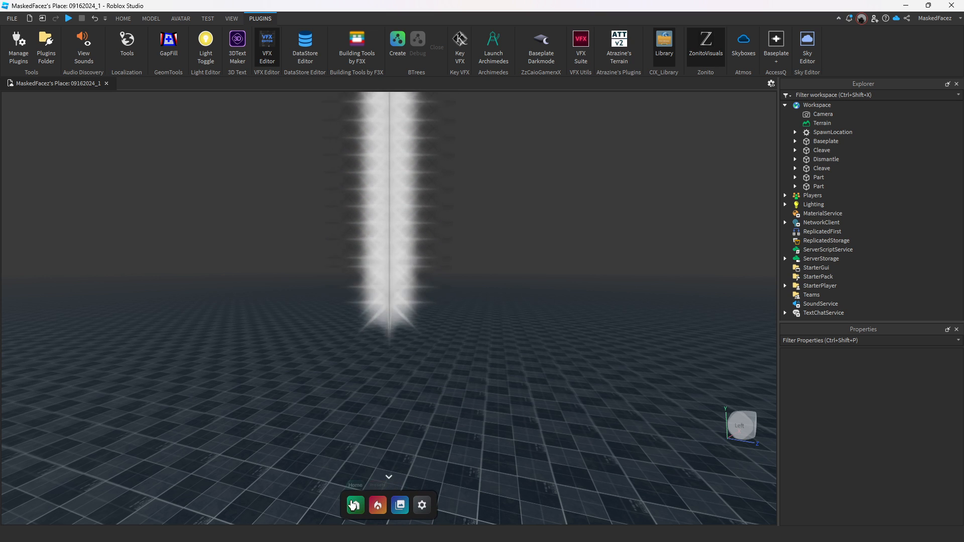
{"action": "left_click", "coordinate": [394, 508]}
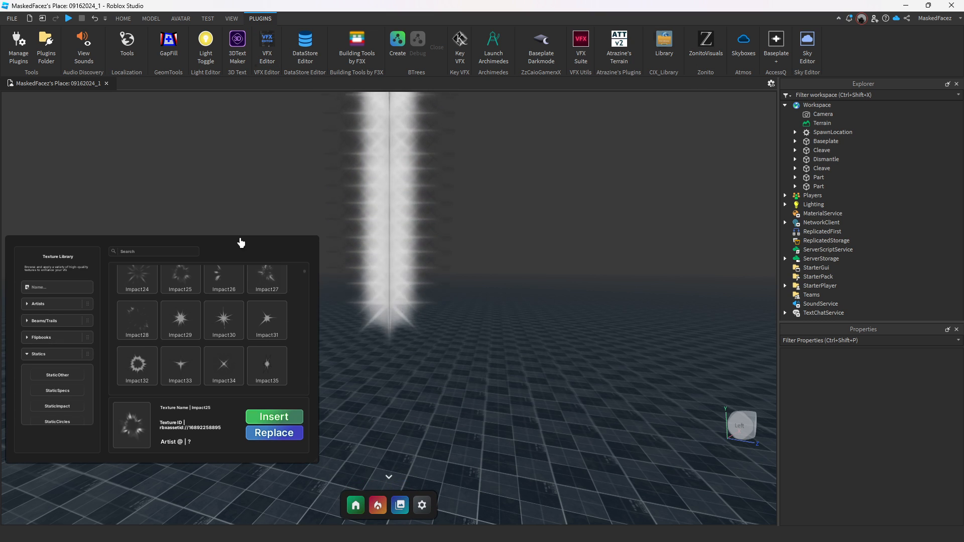
Collapse the Statics category in the Texture Library and close the library
{"action": "left_click", "coordinate": [67, 298]}
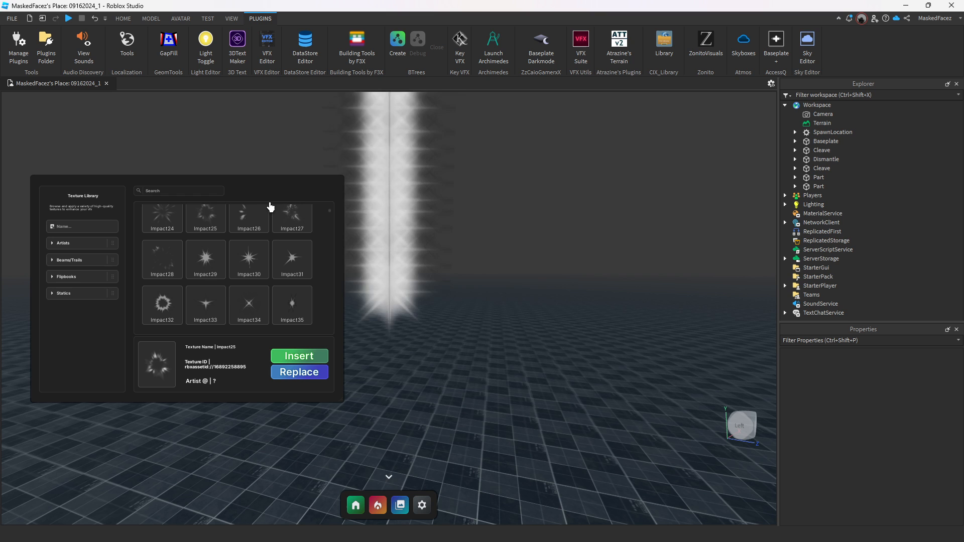
{"action": "left_click", "coordinate": [401, 505]}
Examine the particle beam and the transparent part it rises from, up close and from farther away
{"action": "right_click_drag", "start_coordinate": [447, 307], "coordinate": [450, 306]}
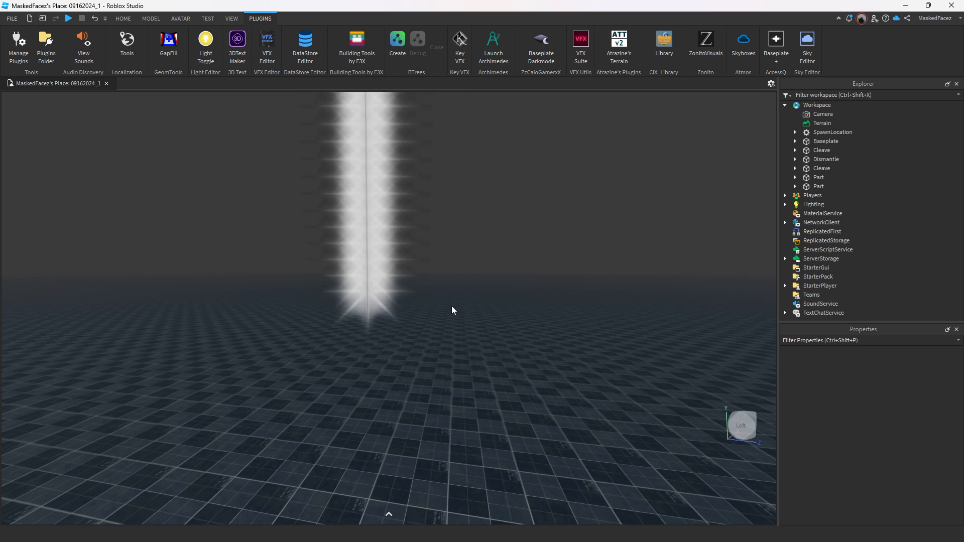
{"action": "right_click_drag", "start_coordinate": [451, 306], "coordinate": [456, 307]}
{"action": "key", "text": "s"}
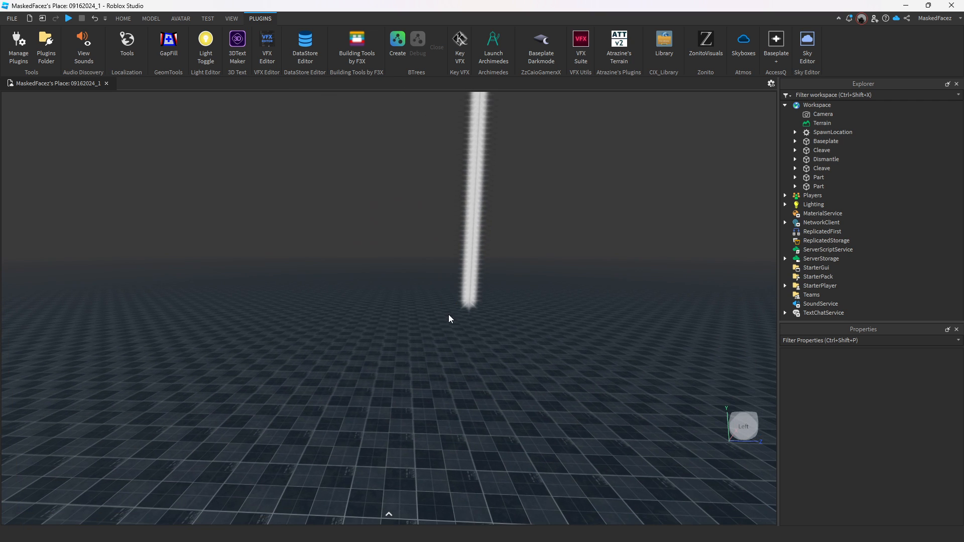
{"action": "left_click", "coordinate": [463, 301]}
{"action": "key", "text": "d"}
{"action": "key", "text": "w"}
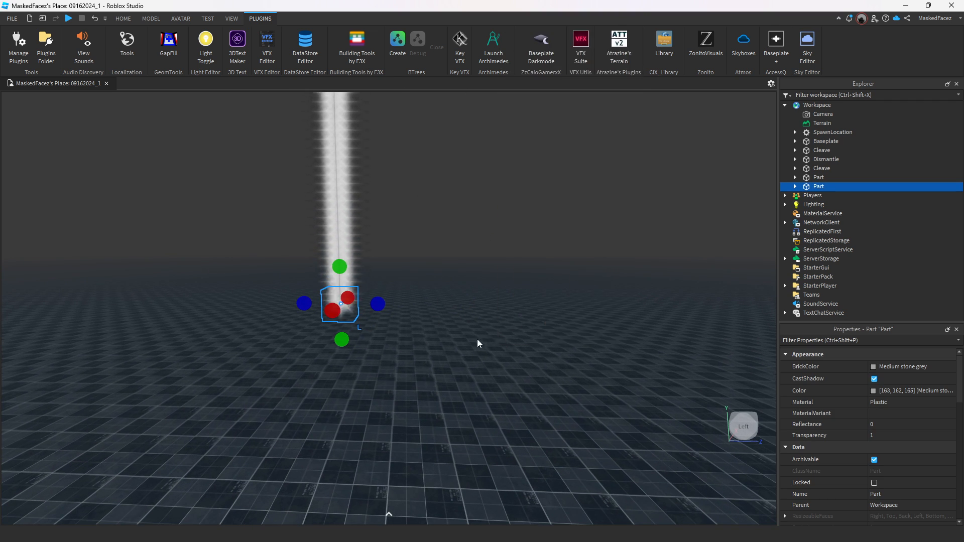
{"action": "key", "text": "F1"}
{"action": "key", "text": "alt+Tab"}
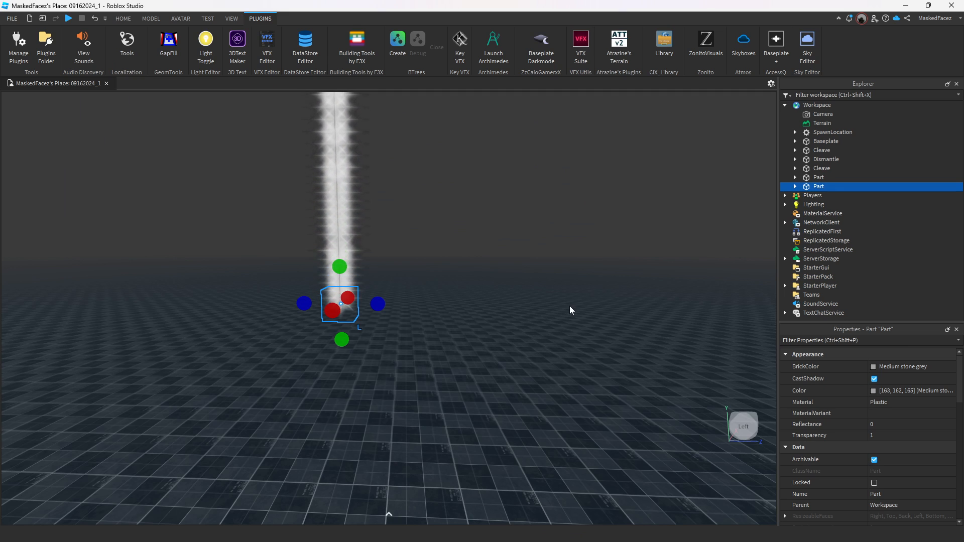
{"action": "key", "text": "w"}
{"action": "right_click_drag", "start_coordinate": [500, 308], "coordinate": [498, 304]}
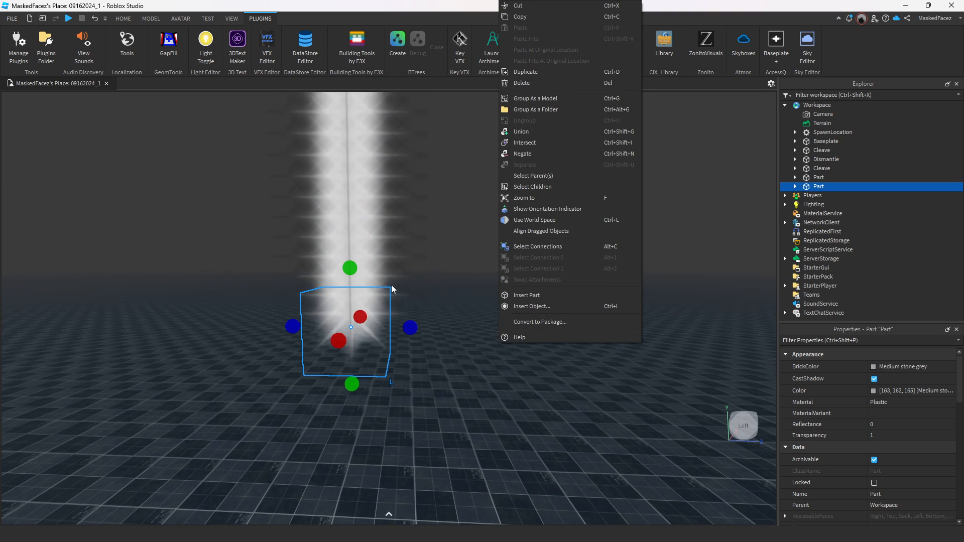
{"action": "left_click", "coordinate": [496, 291]}
{"action": "key", "text": "s"}
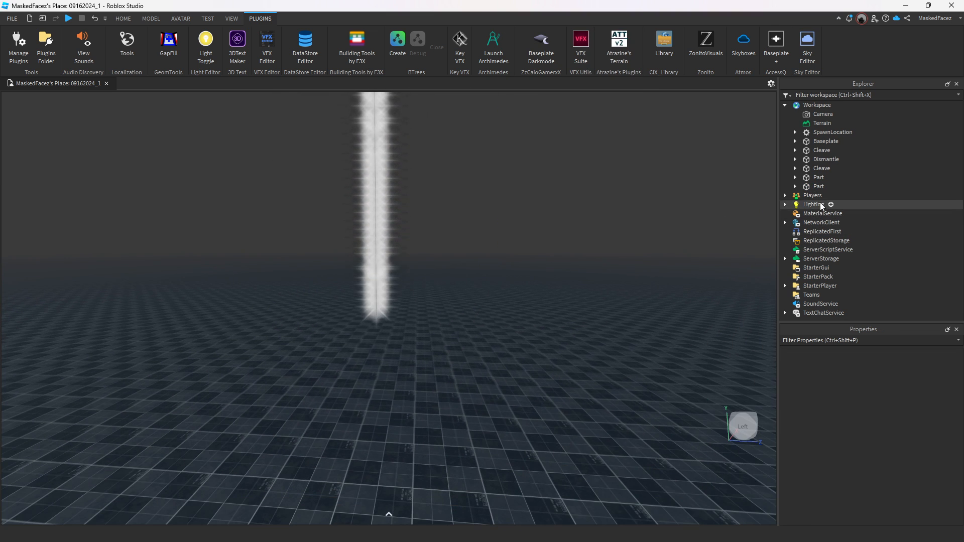
Remove the Attachment together with its ParticleEmitter from the last Part in the Workspace
{"action": "left_click", "coordinate": [796, 187]}
{"action": "left_click", "coordinate": [805, 196]}
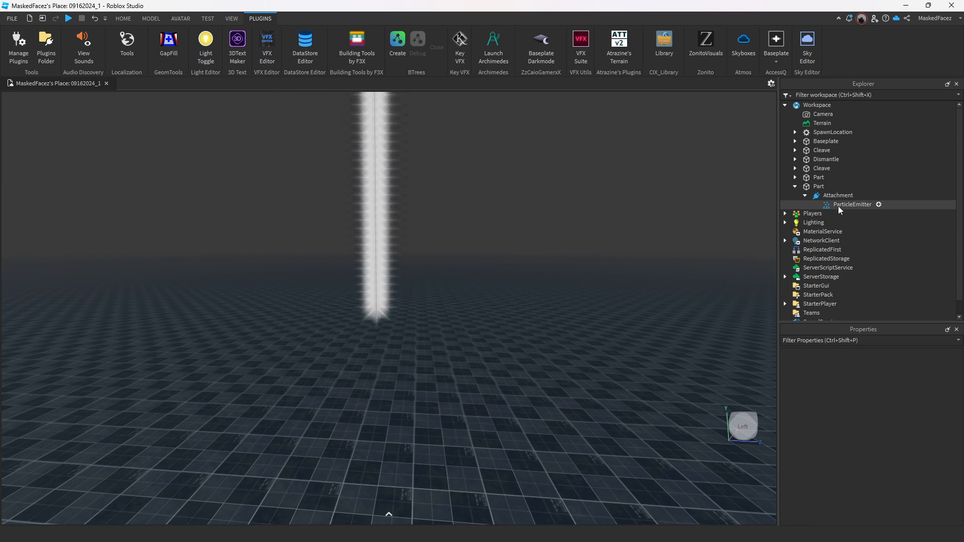
{"action": "left_click", "coordinate": [839, 204]}
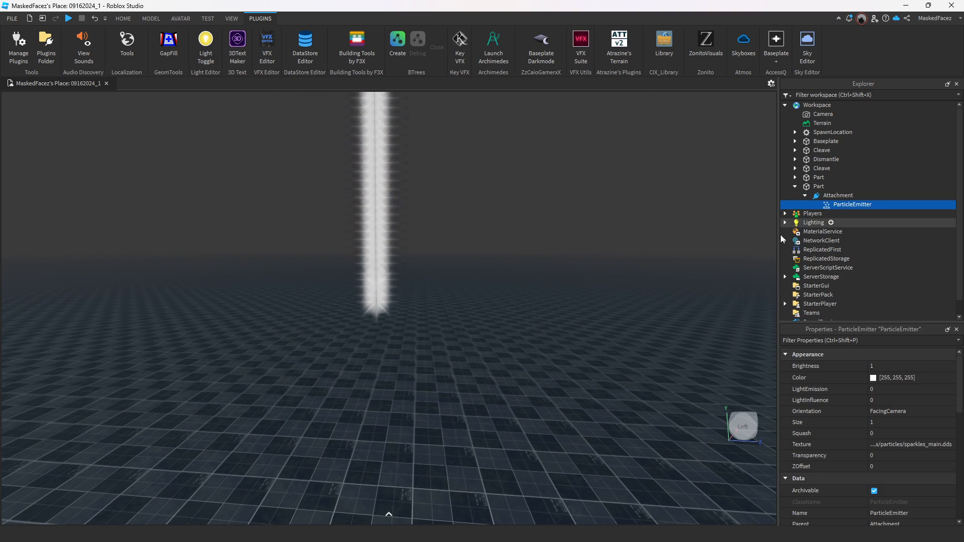
{"action": "left_click", "coordinate": [836, 195]}
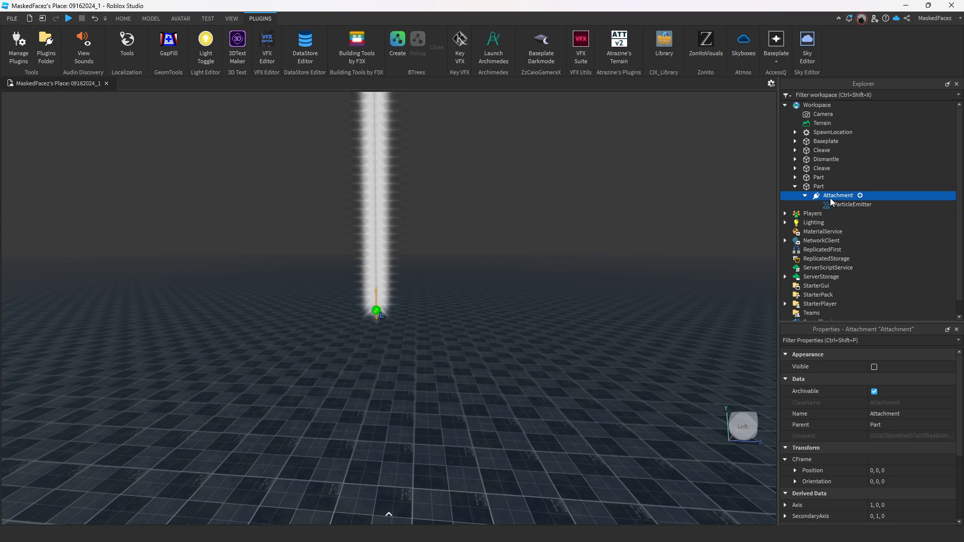
{"action": "right_click", "coordinate": [836, 195]}
{"action": "left_click", "coordinate": [853, 62]}
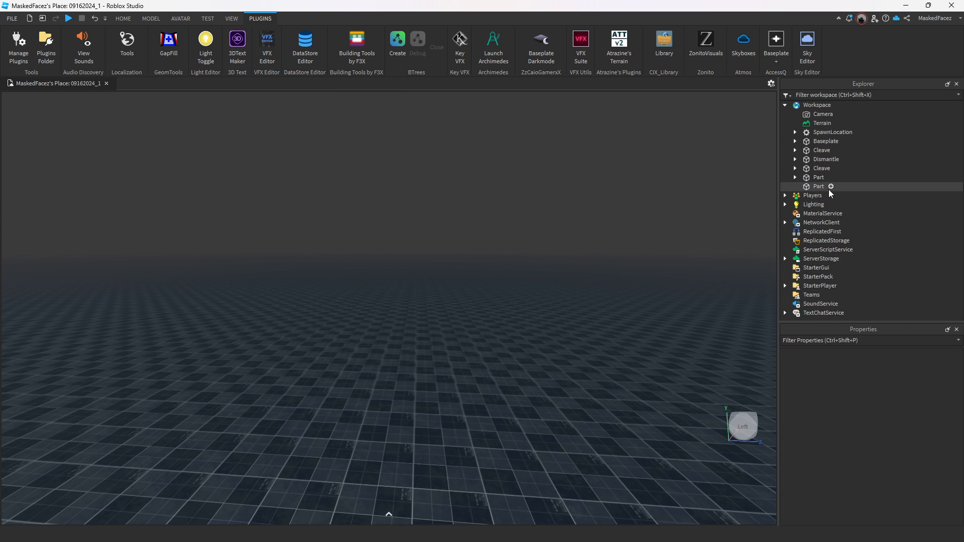
Insert a ParticleEmitter directly into the last Part
{"action": "left_click", "coordinate": [831, 186]}
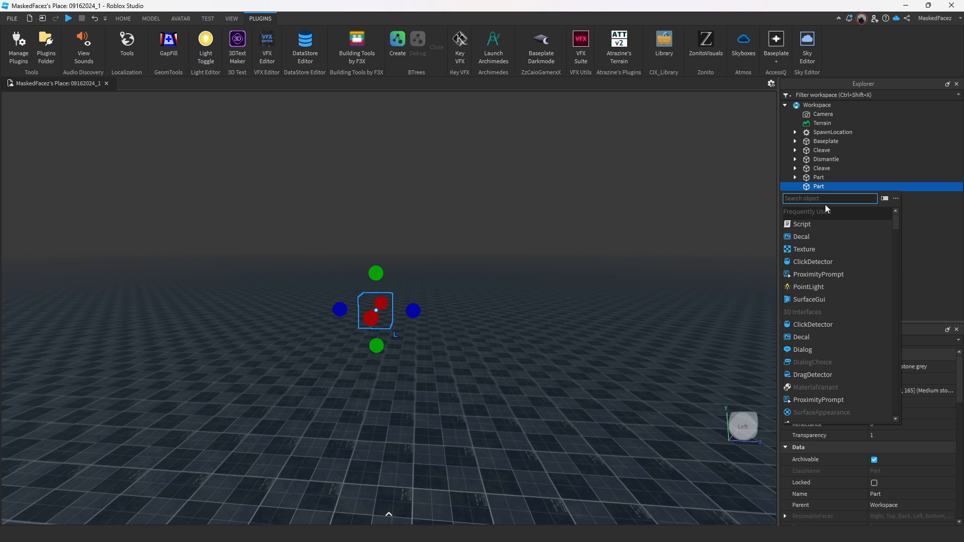
{"action": "type", "text": "par"}
{"action": "left_click", "coordinate": [831, 221]}
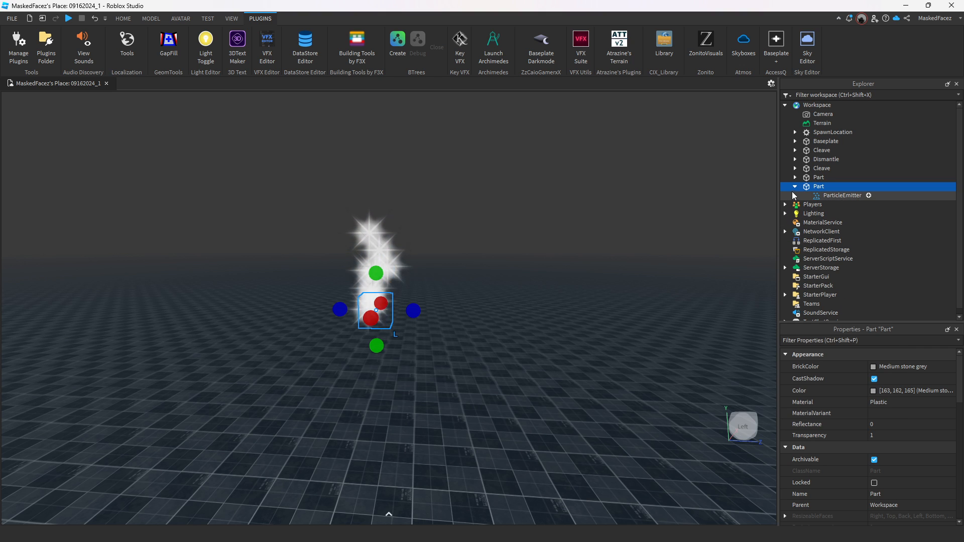
Stretch the part horizontally along its blue and red axes into a slab of about 3.7 by 1 by 5.8
{"action": "left_click_drag", "start_coordinate": [337, 309], "coordinate": [228, 293]}
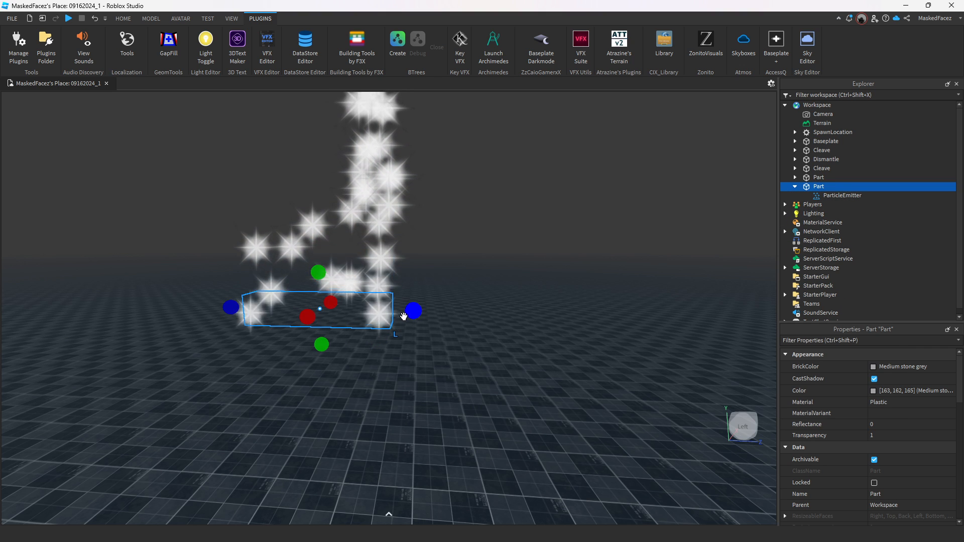
{"action": "left_click_drag", "start_coordinate": [410, 312], "coordinate": [442, 315]}
{"action": "left_click_drag", "start_coordinate": [312, 316], "coordinate": [318, 352]}
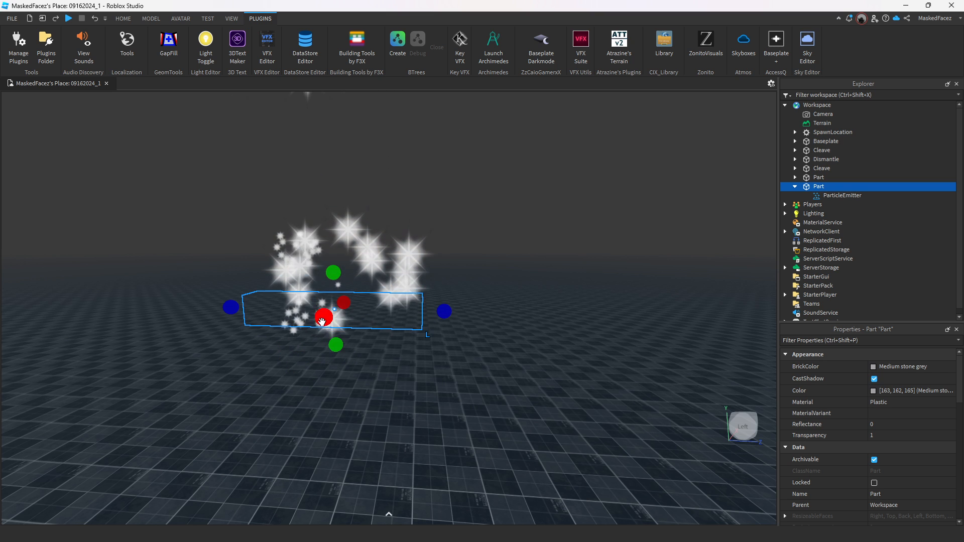
{"action": "left_click_drag", "start_coordinate": [324, 318], "coordinate": [288, 344]}
Set the stretched part's Transparency to 0
{"action": "left_click", "coordinate": [884, 436]}
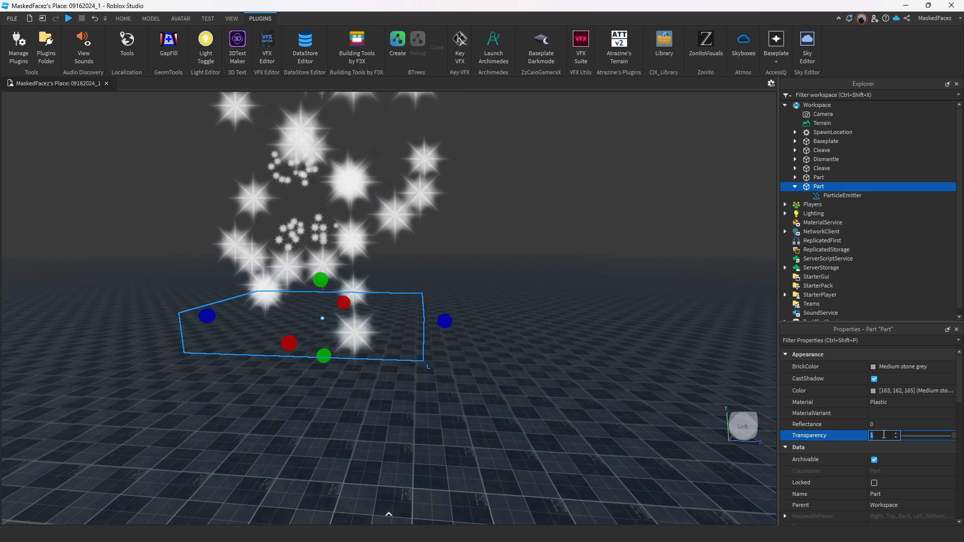
{"action": "type", "text": "0"}
{"action": "key", "text": "Return"}
{"action": "scroll", "coordinate": [476, 233], "scroll_direction": "down", "scroll_amount": 5}
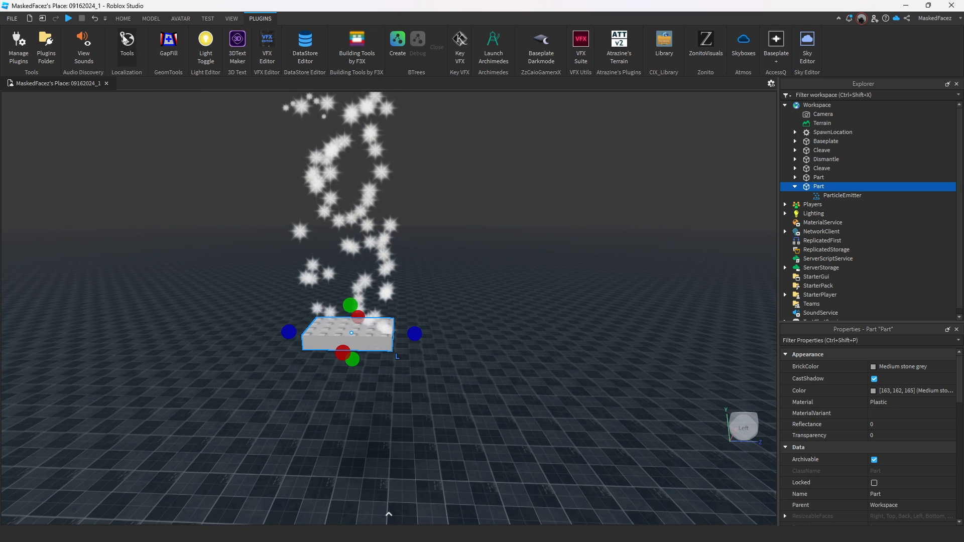
Duplicate the slab with its ParticleEmitter, move the copy beside the original along the blue axis, and select the copy's emitter
{"action": "left_click", "coordinate": [123, 19]}
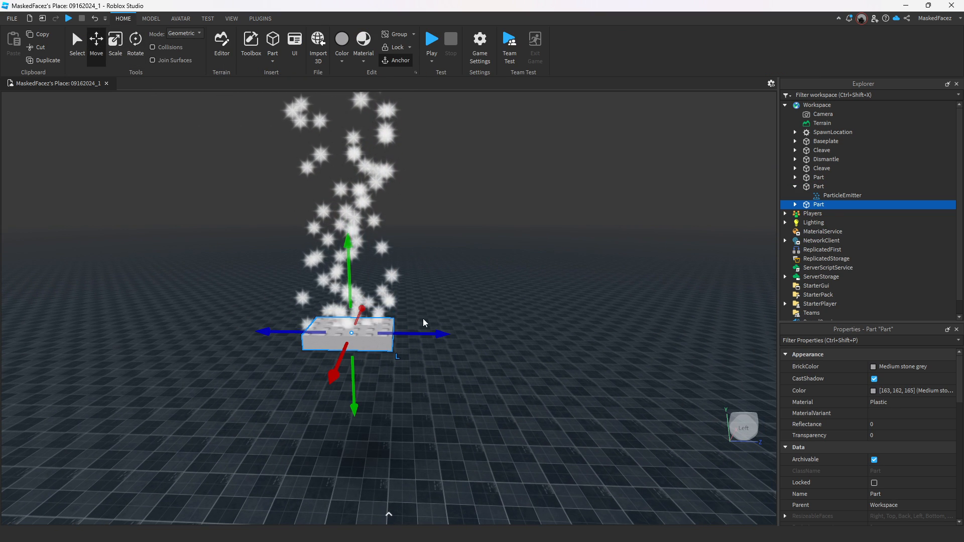
{"action": "left_click_drag", "start_coordinate": [419, 330], "coordinate": [470, 331]}
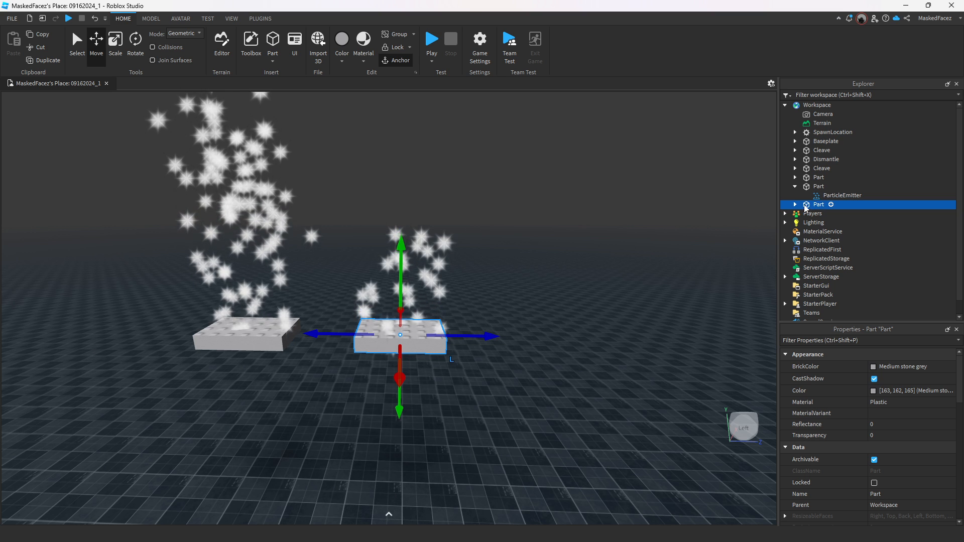
{"action": "left_click", "coordinate": [846, 216]}
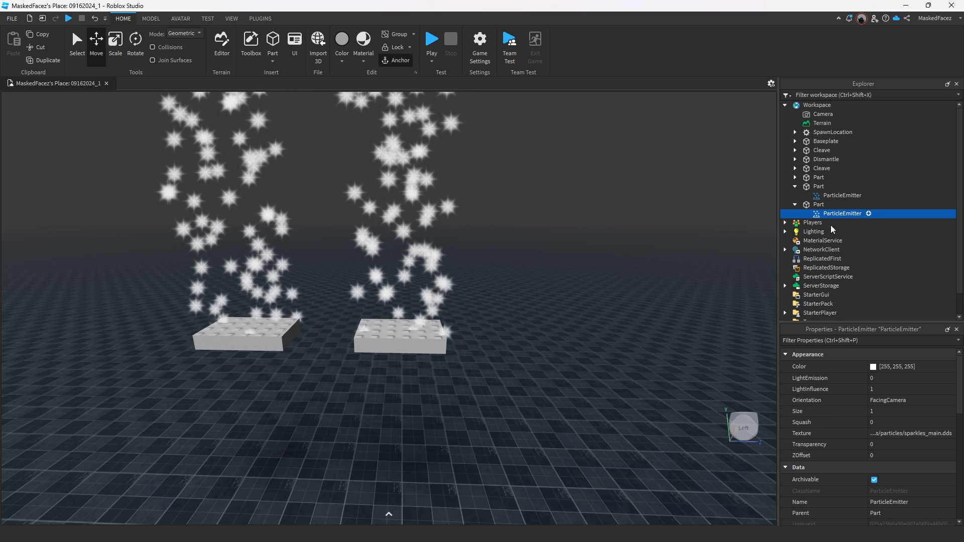
Select the original slab and compare the particle emission of both slabs from near and far
{"action": "left_click", "coordinate": [251, 336]}
{"action": "scroll", "coordinate": [355, 401], "scroll_direction": "up", "scroll_amount": 3}
{"action": "scroll", "coordinate": [354, 402], "scroll_direction": "up", "scroll_amount": 2}
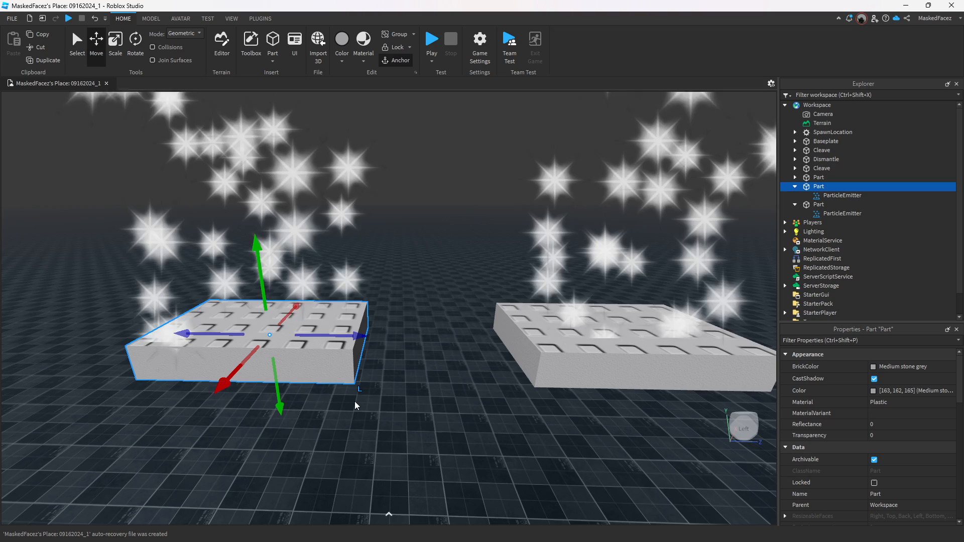
{"action": "scroll", "coordinate": [355, 401], "scroll_direction": "down", "scroll_amount": 2}
{"action": "scroll", "coordinate": [355, 401], "scroll_direction": "up", "scroll_amount": 2}
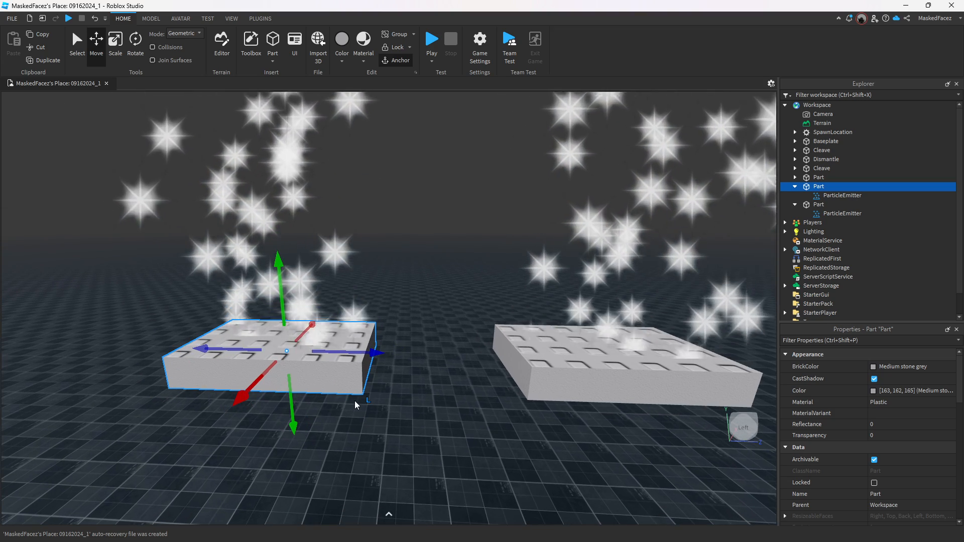
{"action": "scroll", "coordinate": [354, 400], "scroll_direction": "up", "scroll_amount": 2}
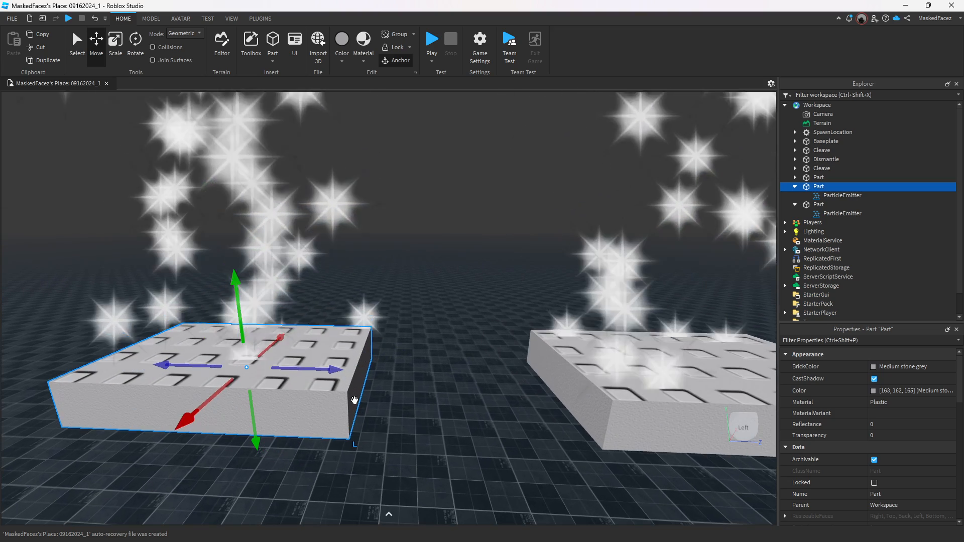
{"action": "scroll", "coordinate": [354, 401], "scroll_direction": "down", "scroll_amount": 3}
{"action": "scroll", "coordinate": [355, 402], "scroll_direction": "up", "scroll_amount": 2}
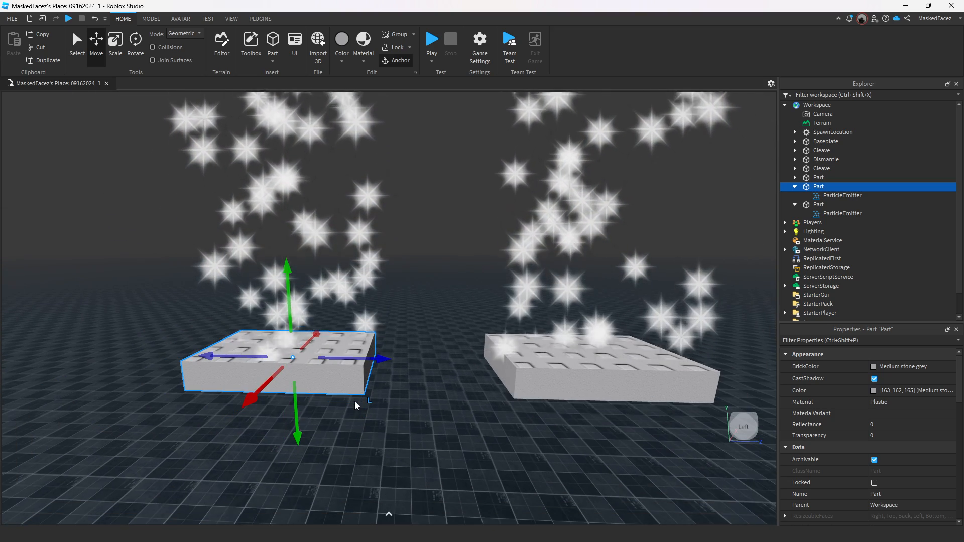
{"action": "key", "text": "d"}
Add an Attachment to the duplicated slab and move its ParticleEmitter into that Attachment
{"action": "left_click", "coordinate": [473, 361]}
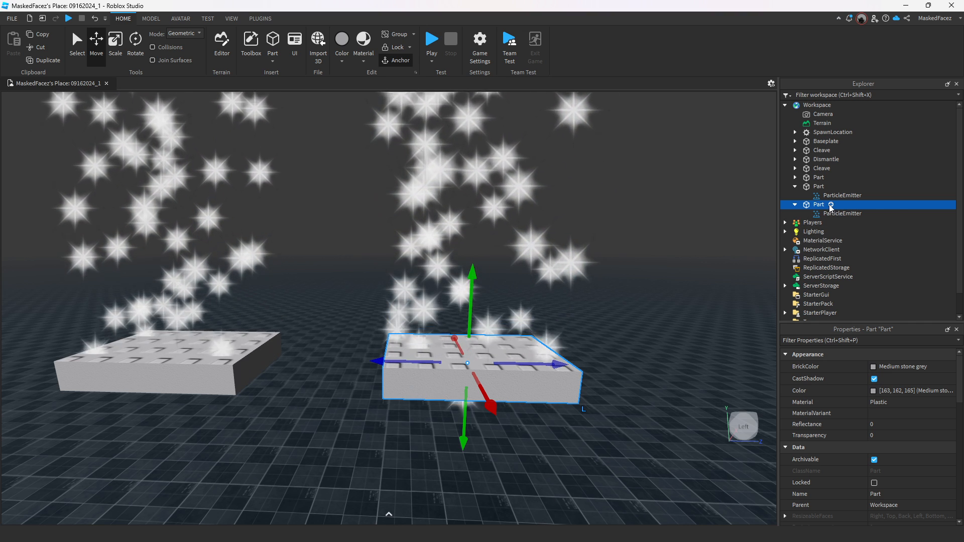
{"action": "left_click", "coordinate": [831, 205]}
{"action": "type", "text": "particle"}
{"action": "left_click", "coordinate": [805, 232]}
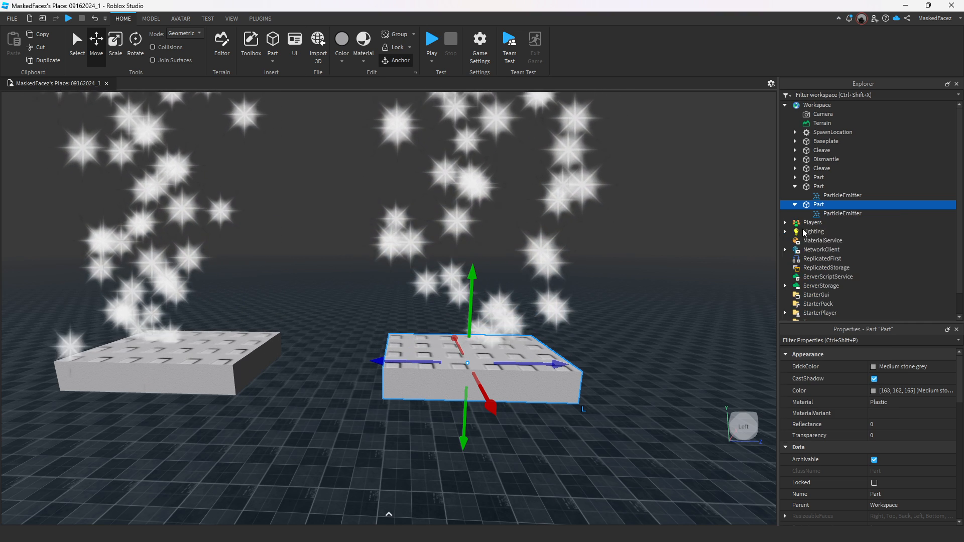
{"action": "right_click_drag", "start_coordinate": [569, 292], "coordinate": [573, 292]}
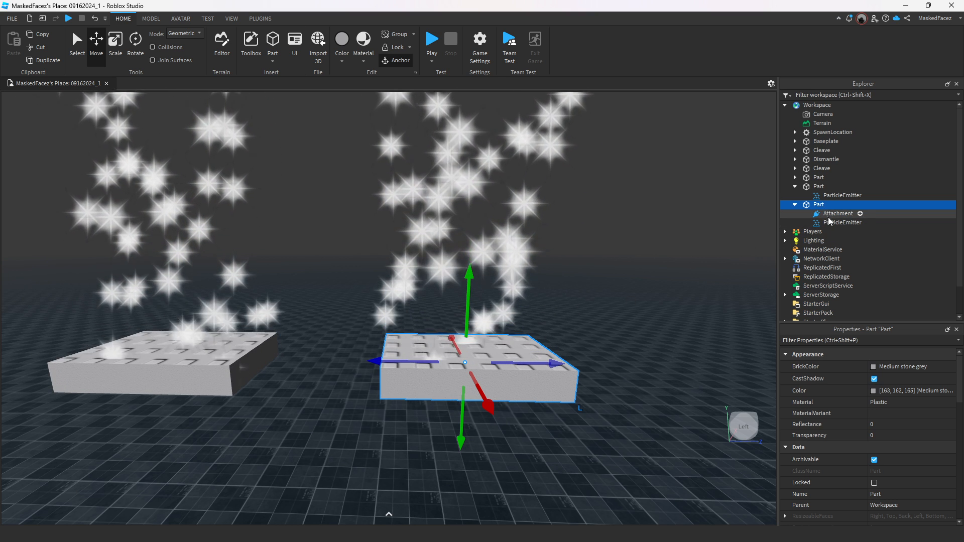
{"action": "left_click_drag", "start_coordinate": [831, 225], "coordinate": [836, 215]}
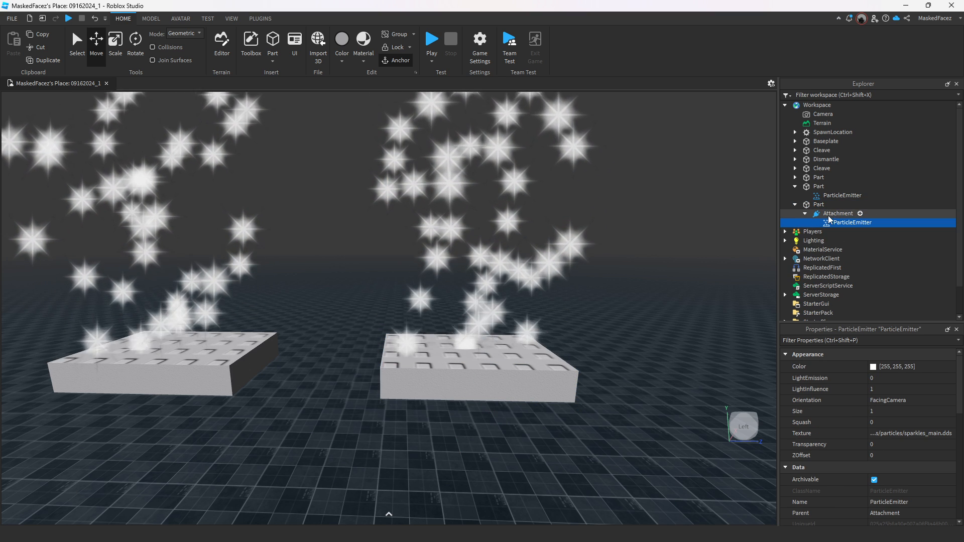
{"action": "left_click", "coordinate": [609, 300]}
Compare the emission from the slab's direct ParticleEmitter with the emission from the one inside the Attachment
{"action": "key", "text": "w"}
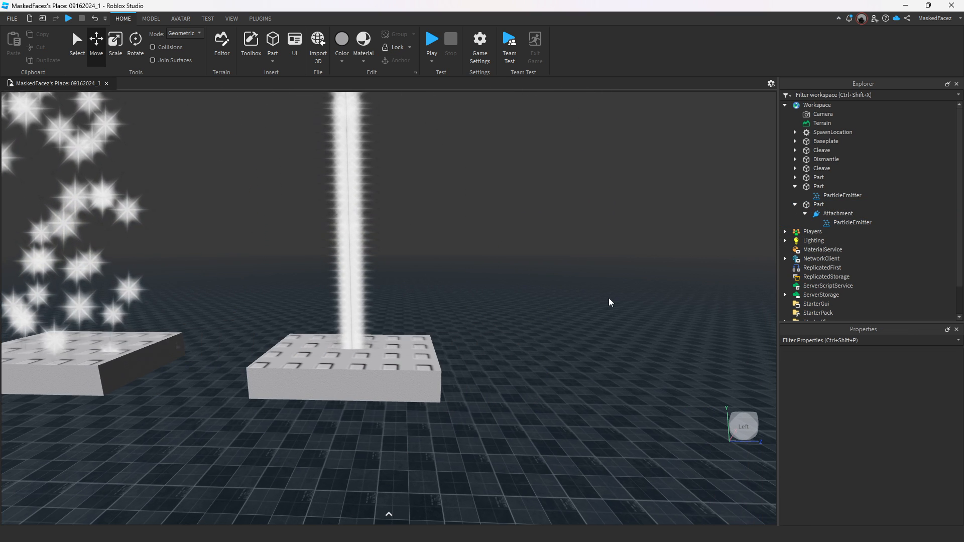
{"action": "key", "text": "s"}
{"action": "right_click_drag", "start_coordinate": [609, 301], "coordinate": [609, 300]}
{"action": "key", "text": "w"}
{"action": "key", "text": "w"}
{"action": "key", "text": "s"}
{"action": "key", "text": "s"}
{"action": "key", "text": "w"}
{"action": "key", "text": "s"}
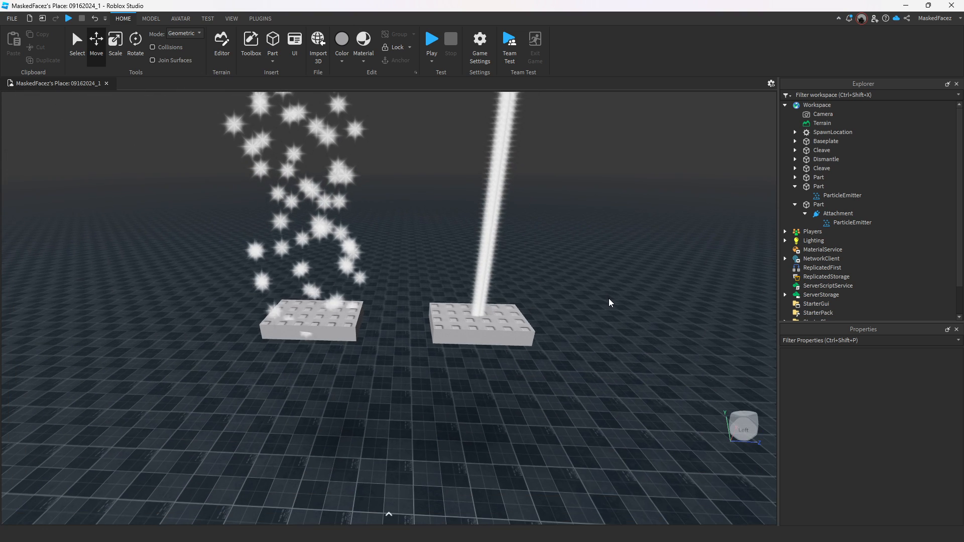
{"action": "key", "text": "w"}
{"action": "left_click", "coordinate": [609, 297]}
{"action": "key", "text": "w"}
{"action": "right_click_drag", "start_coordinate": [609, 297], "coordinate": [609, 297]}
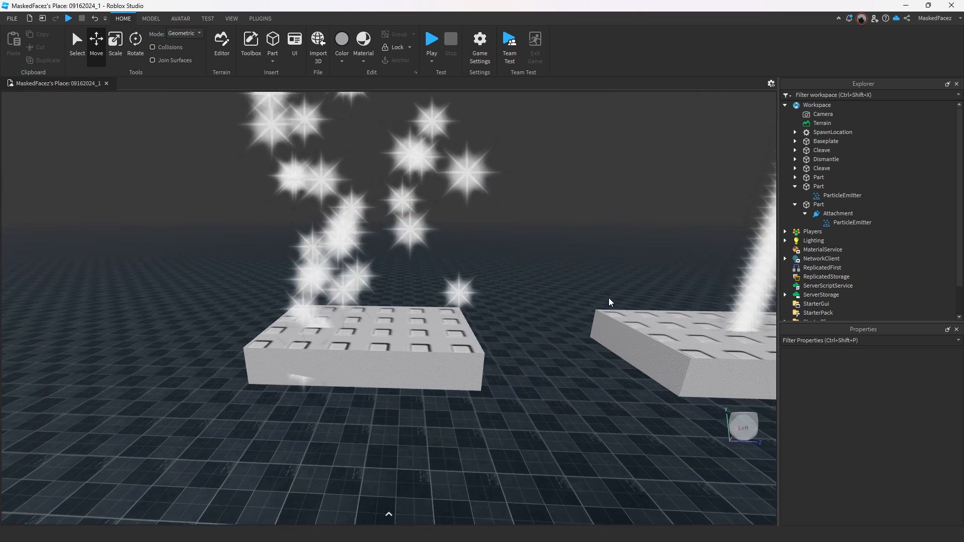
Select the original slab, enlarge the Properties area, and look through the slab's properties
{"action": "left_click", "coordinate": [421, 359]}
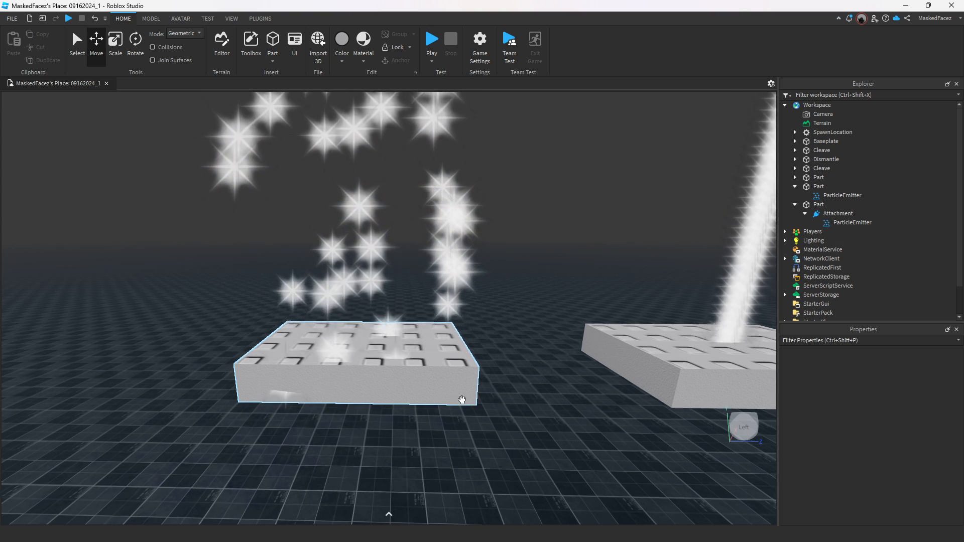
{"action": "right_click_drag", "start_coordinate": [463, 398], "coordinate": [405, 379]}
{"action": "left_click", "coordinate": [404, 379]}
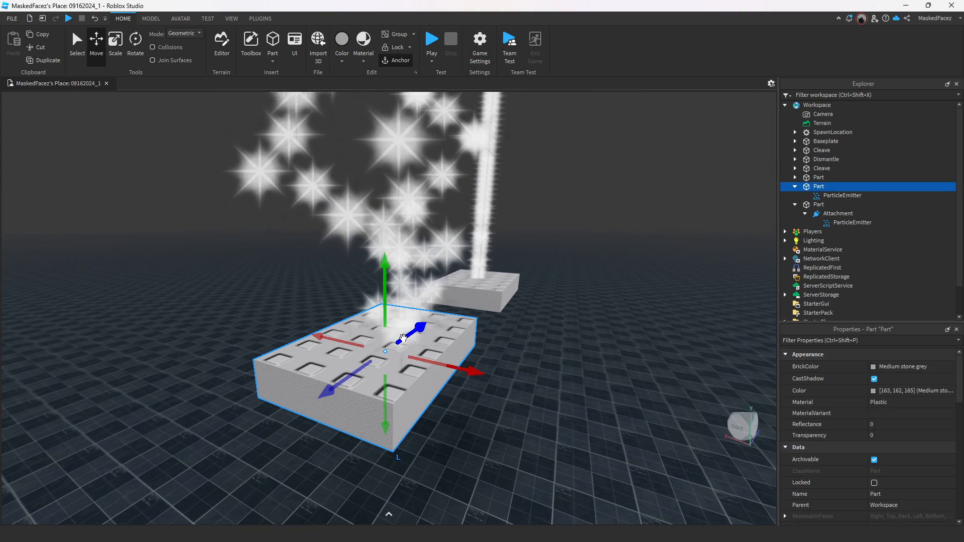
{"action": "scroll", "coordinate": [889, 407], "scroll_direction": "down", "scroll_amount": 6}
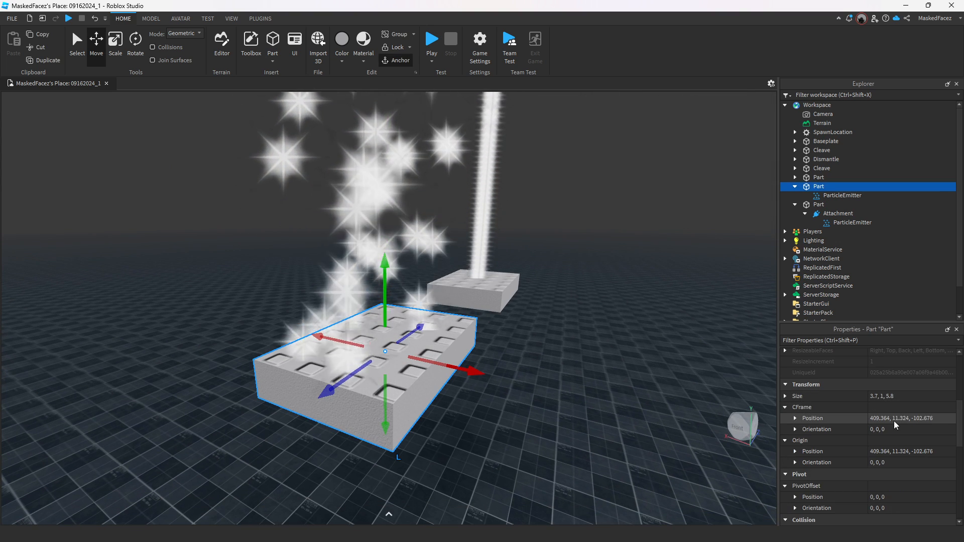
{"action": "scroll", "coordinate": [894, 419], "scroll_direction": "down", "scroll_amount": 2}
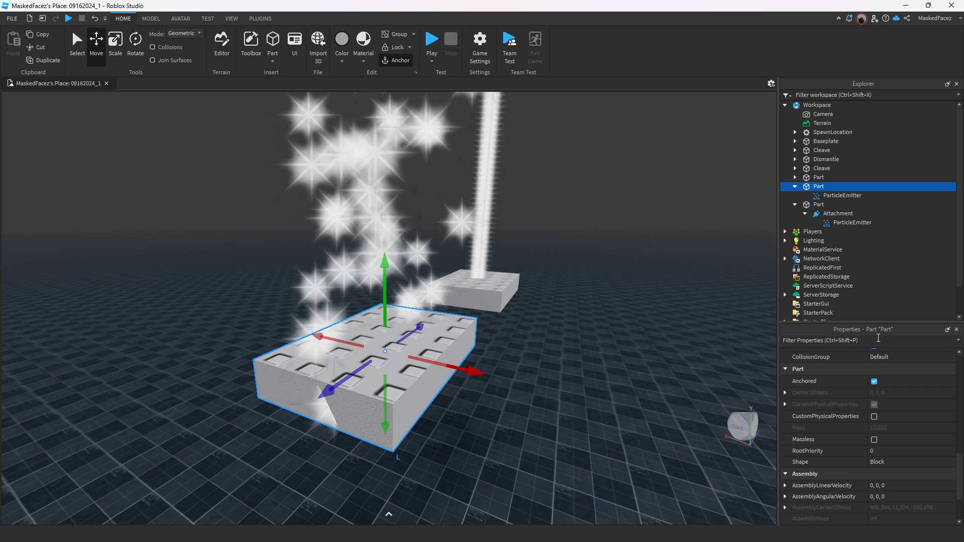
{"action": "left_click_drag", "start_coordinate": [884, 321], "coordinate": [873, 206]}
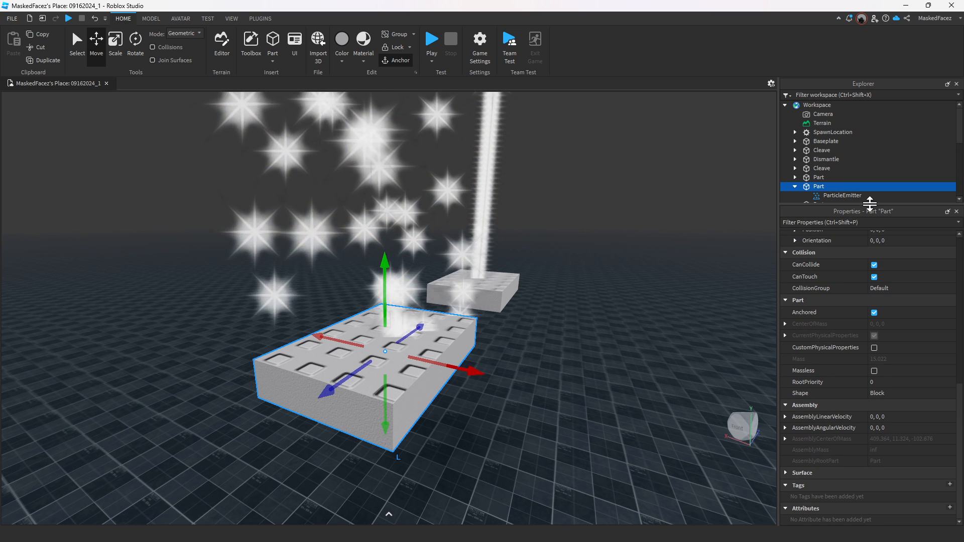
{"action": "scroll", "coordinate": [914, 349], "scroll_direction": "up", "scroll_amount": 10}
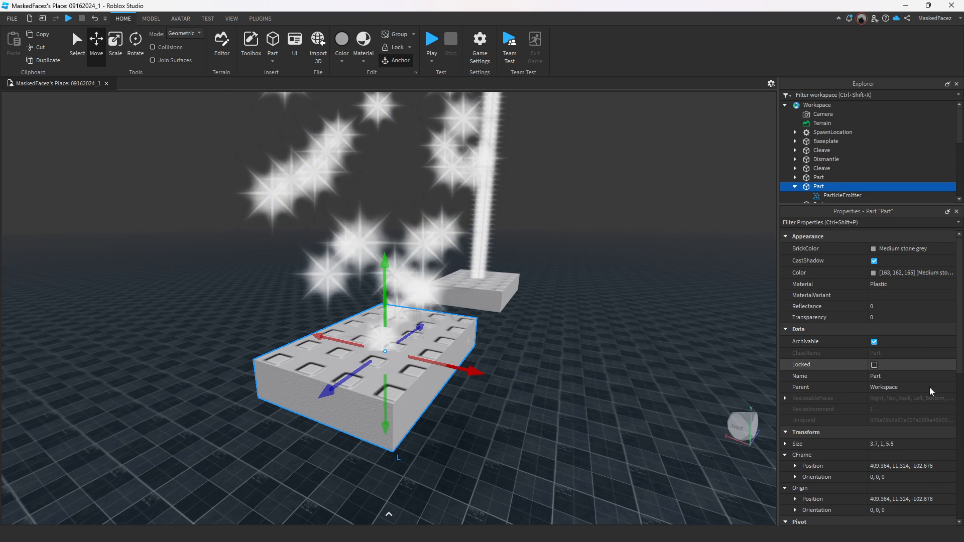
{"action": "scroll", "coordinate": [891, 373], "scroll_direction": "down", "scroll_amount": 3}
{"action": "scroll", "coordinate": [890, 363], "scroll_direction": "down", "scroll_amount": 2}
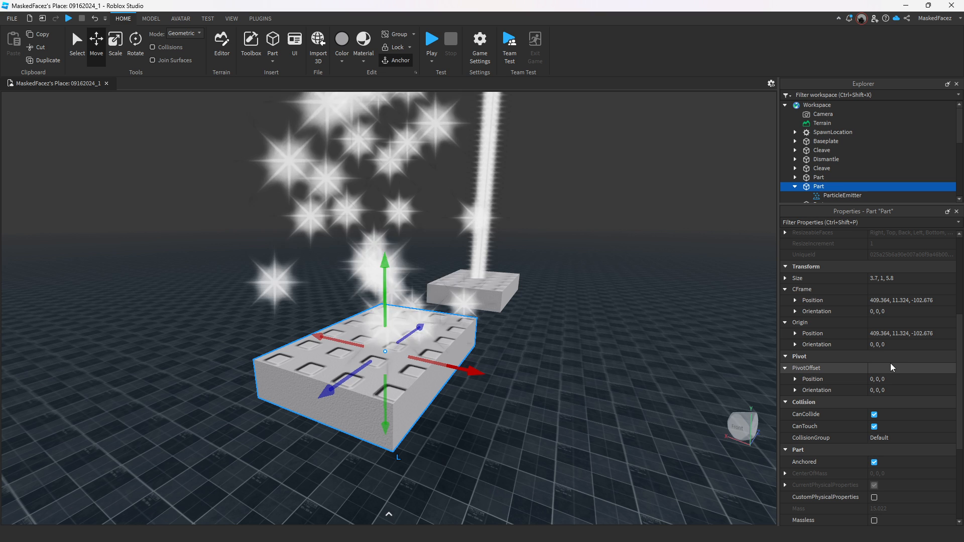
Set the EmissionDirection of the original slab's ParticleEmitter to Right and inspect the particle stream from several sides
{"action": "left_click", "coordinate": [829, 197]}
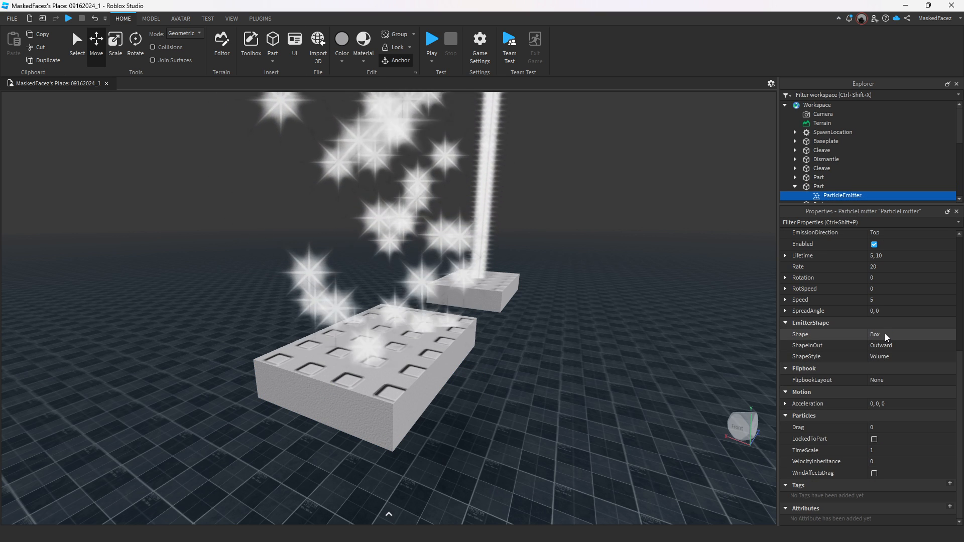
{"action": "scroll", "coordinate": [885, 334], "scroll_direction": "up", "scroll_amount": 3}
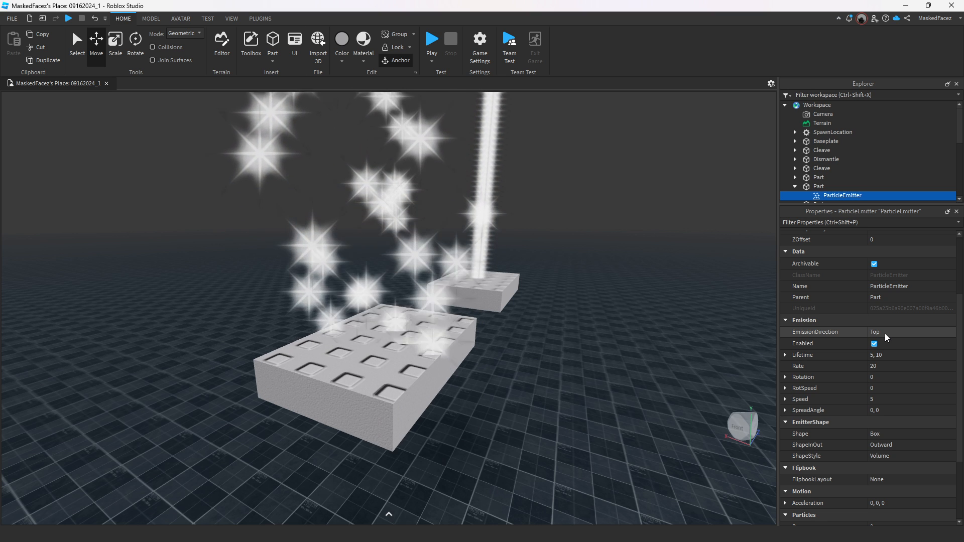
{"action": "left_click", "coordinate": [884, 333]}
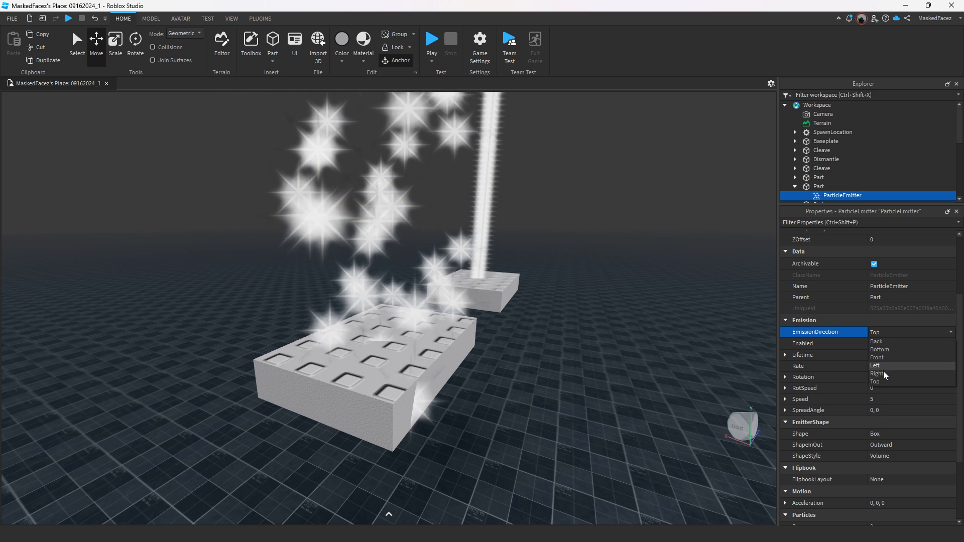
{"action": "left_click", "coordinate": [882, 374]}
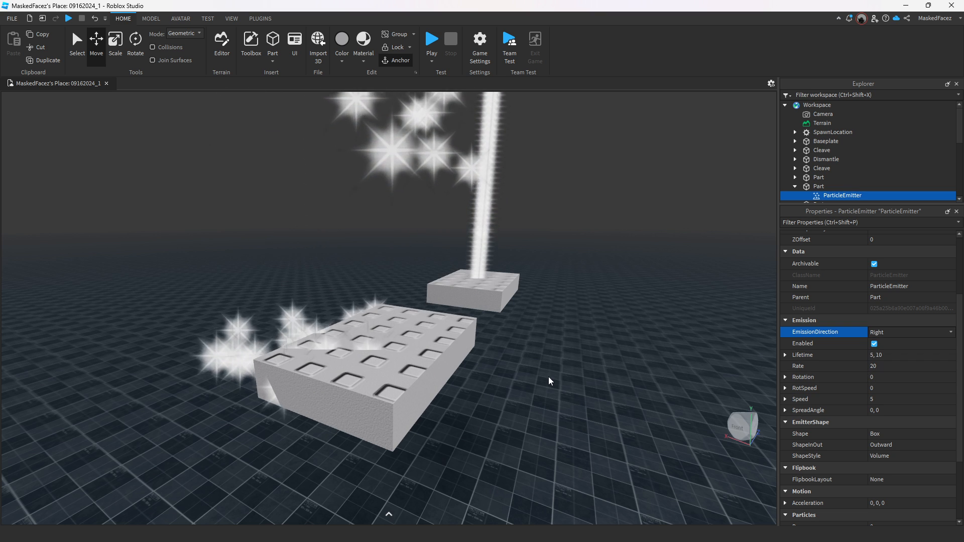
{"action": "key", "text": "a"}
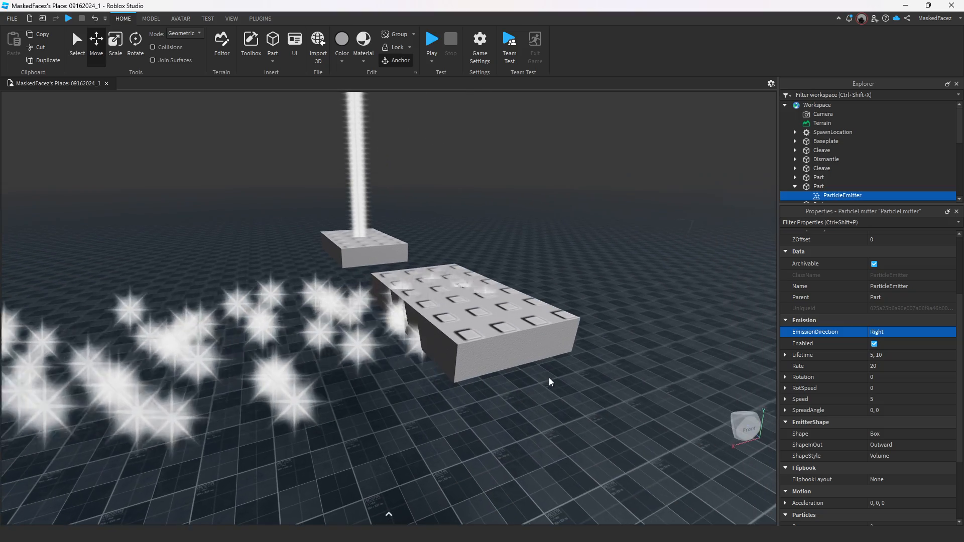
{"action": "key", "text": "a"}
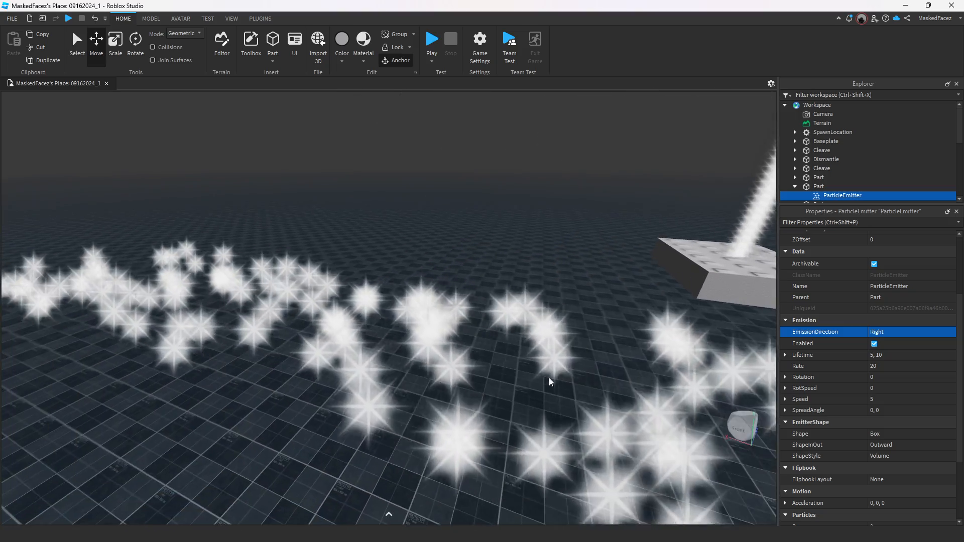
{"action": "right_click_drag", "start_coordinate": [550, 381], "coordinate": [550, 382]}
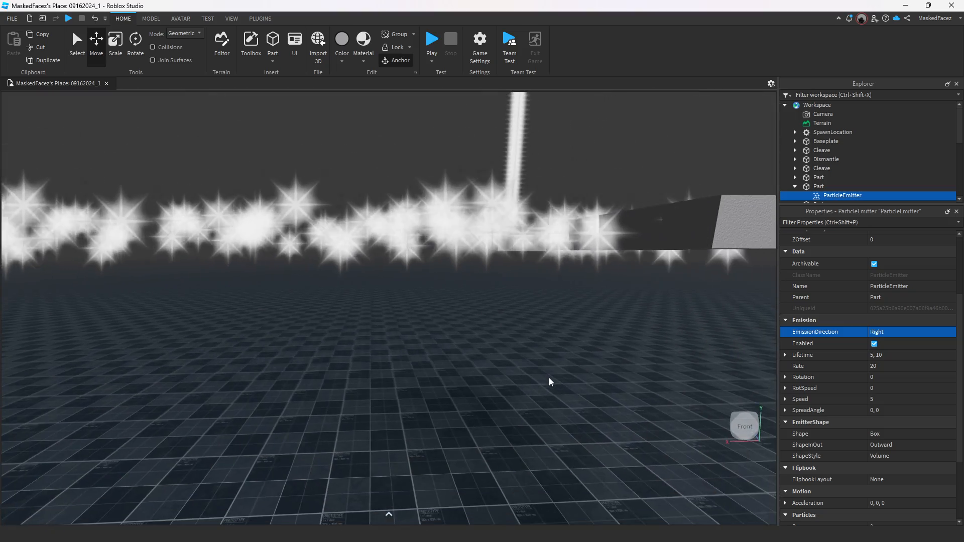
{"action": "key", "text": "d"}
{"action": "key", "text": "e"}
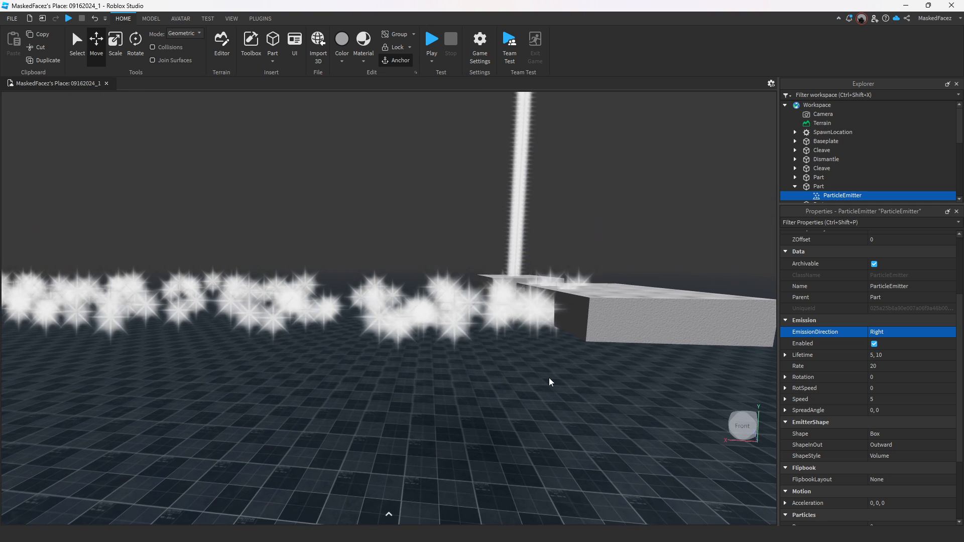
{"action": "key", "text": "a"}
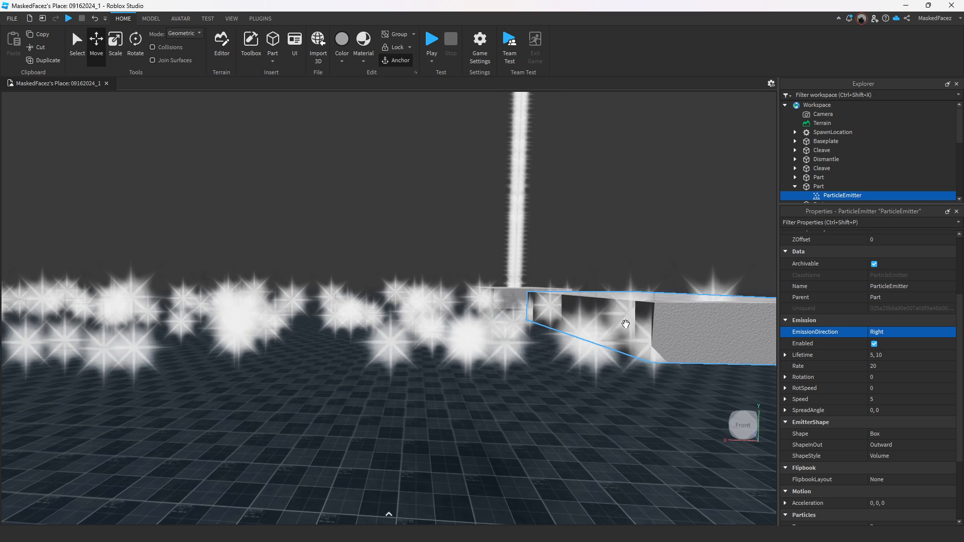
Set the EmissionDirection of the original slab's ParticleEmitter back to Top and check the emission from above
{"action": "left_click", "coordinate": [890, 338]}
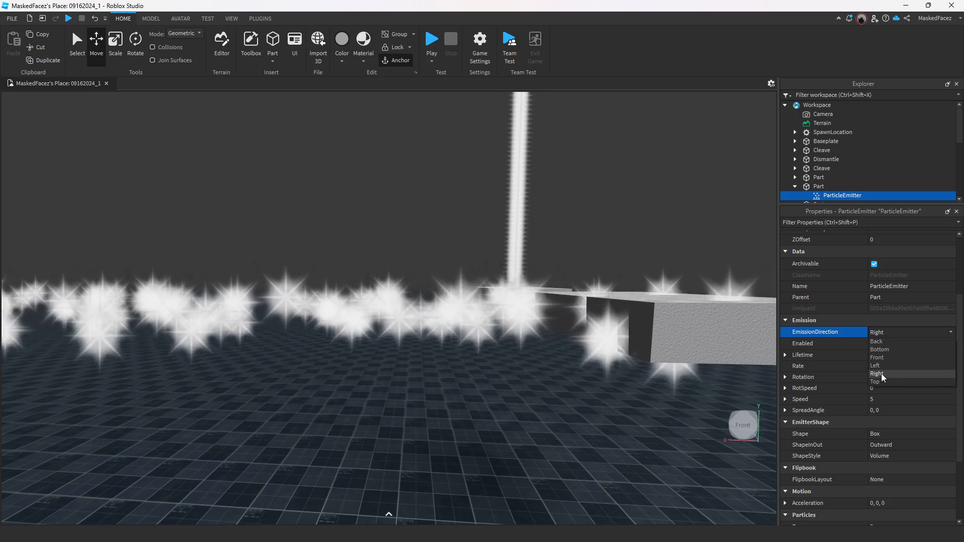
{"action": "left_click", "coordinate": [881, 382]}
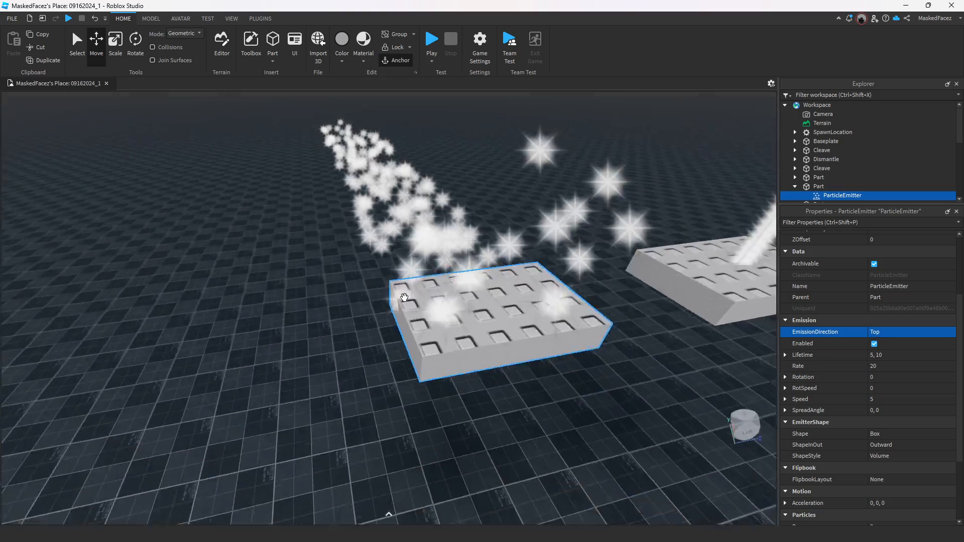
{"action": "key", "text": "s"}
{"action": "right_click_drag", "start_coordinate": [404, 297], "coordinate": [406, 300]}
{"action": "key", "text": "w"}
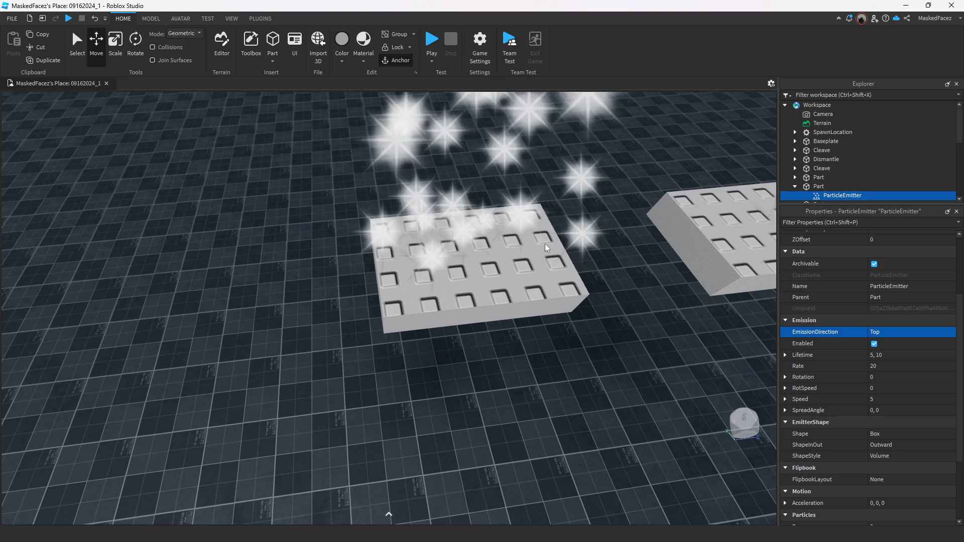
View both slabs' emission, clear the selection, and enlarge the Explorer area to show the emitter nested in the Attachment
{"action": "right_click_drag", "start_coordinate": [490, 356], "coordinate": [491, 355]}
{"action": "scroll", "coordinate": [490, 356], "scroll_direction": "up", "scroll_amount": 5}
{"action": "scroll", "coordinate": [490, 355], "scroll_direction": "down", "scroll_amount": 10}
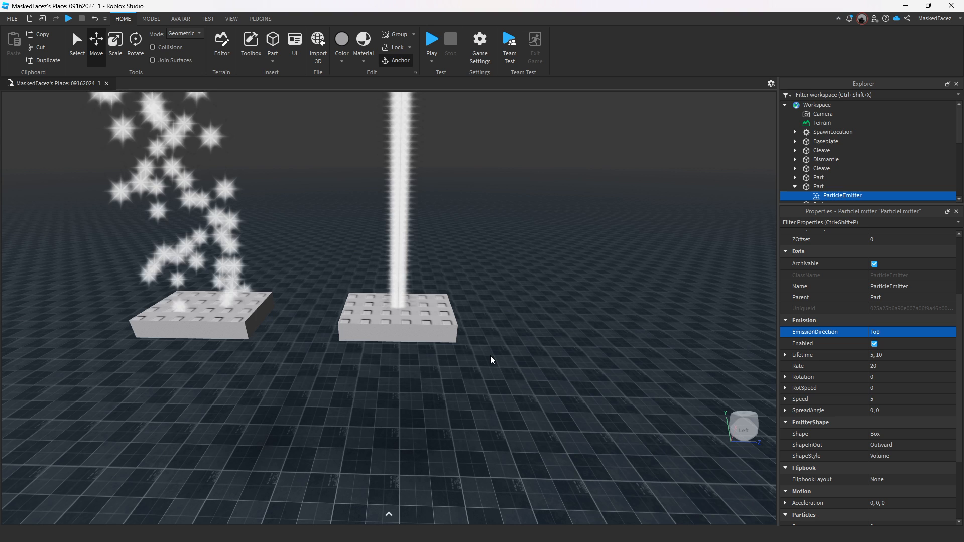
{"action": "scroll", "coordinate": [490, 355], "scroll_direction": "up", "scroll_amount": 5}
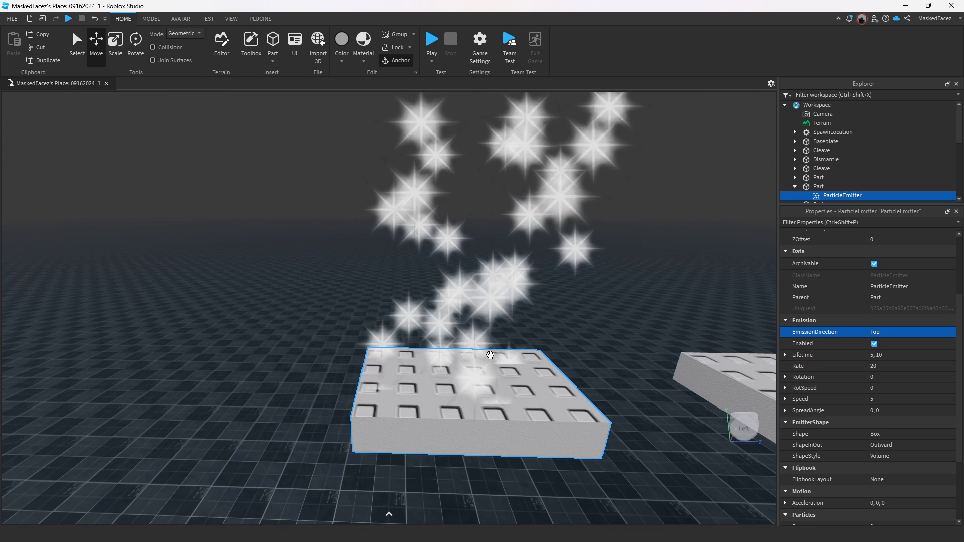
{"action": "key", "text": "d"}
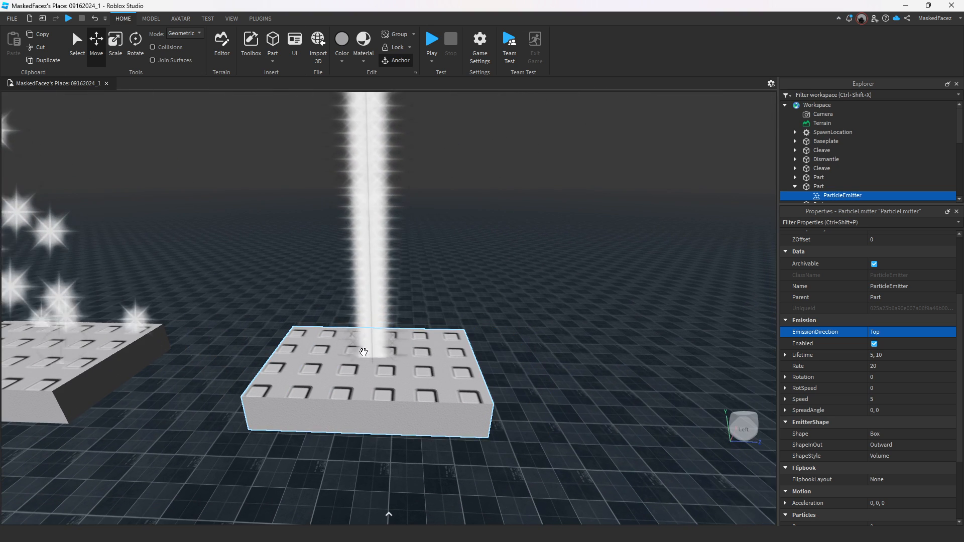
{"action": "left_click", "coordinate": [444, 389]}
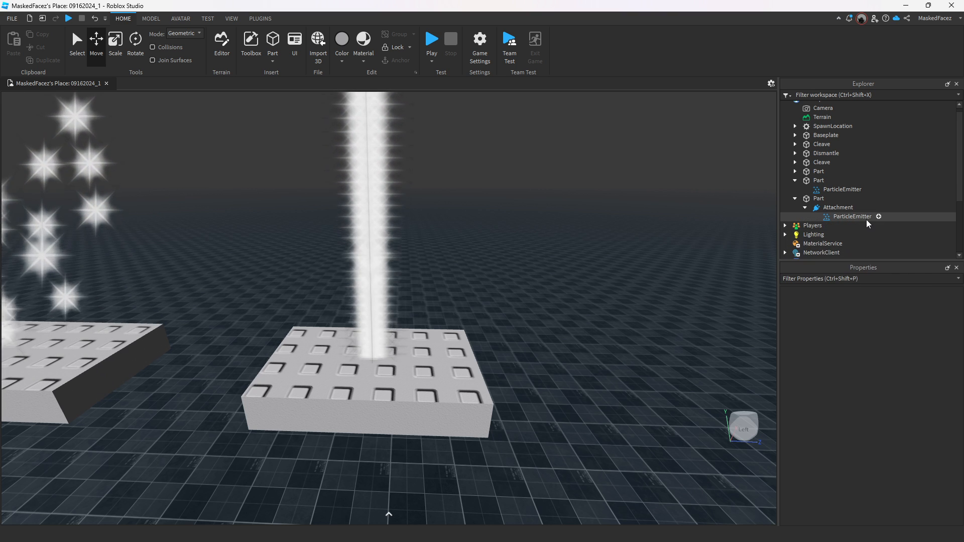
{"action": "scroll", "coordinate": [459, 301], "scroll_direction": "down", "scroll_amount": 5}
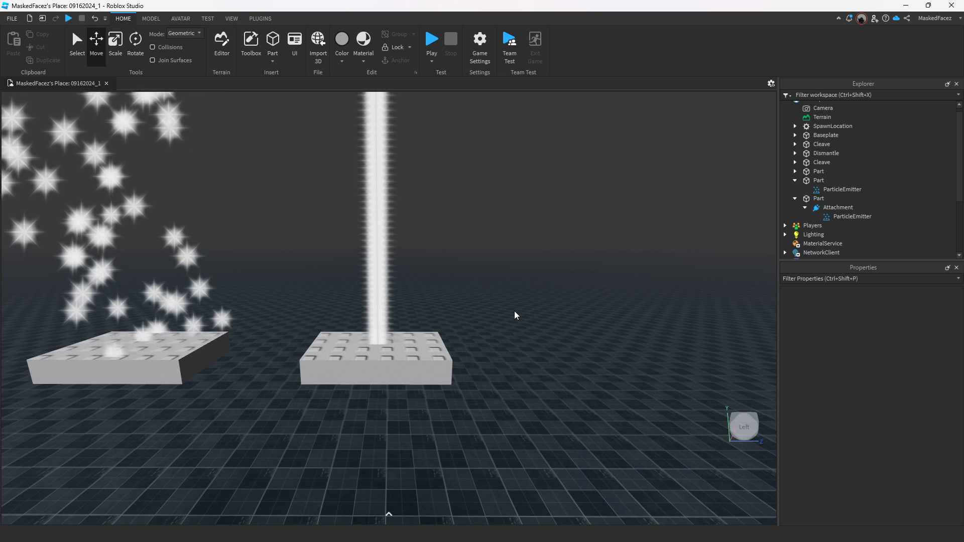
Compare how particles spread over the original slab with how they leave the duplicated slab's Attachment
{"action": "left_click", "coordinate": [128, 358]}
{"action": "key", "text": "f"}
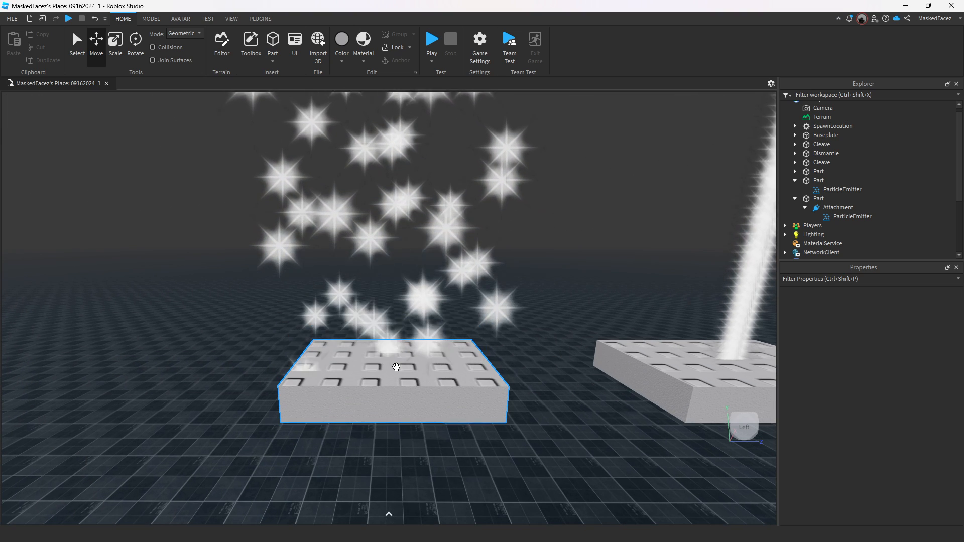
{"action": "key", "text": "d"}
{"action": "key", "text": "a"}
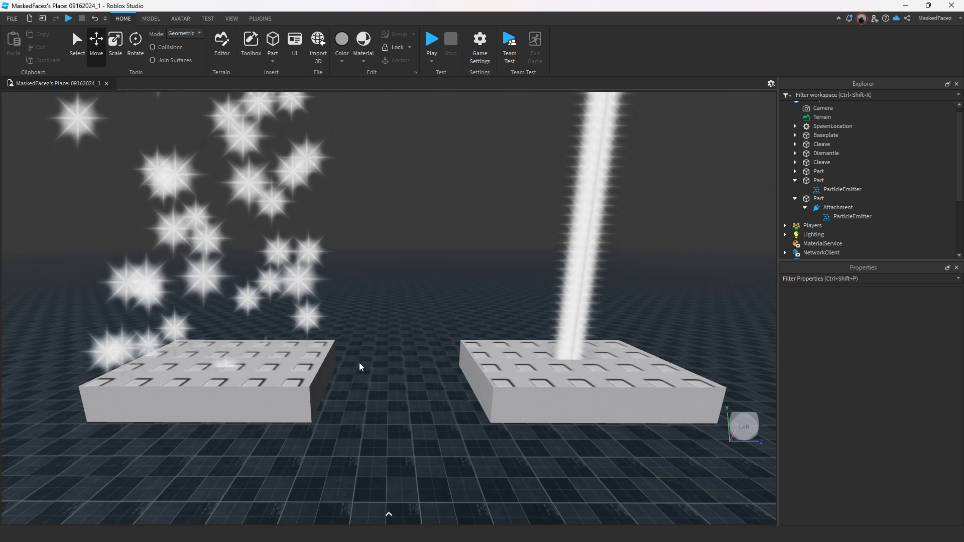
{"action": "scroll", "coordinate": [359, 367], "scroll_direction": "down", "scroll_amount": 2}
{"action": "key", "text": "d"}
{"action": "left_click", "coordinate": [359, 362]}
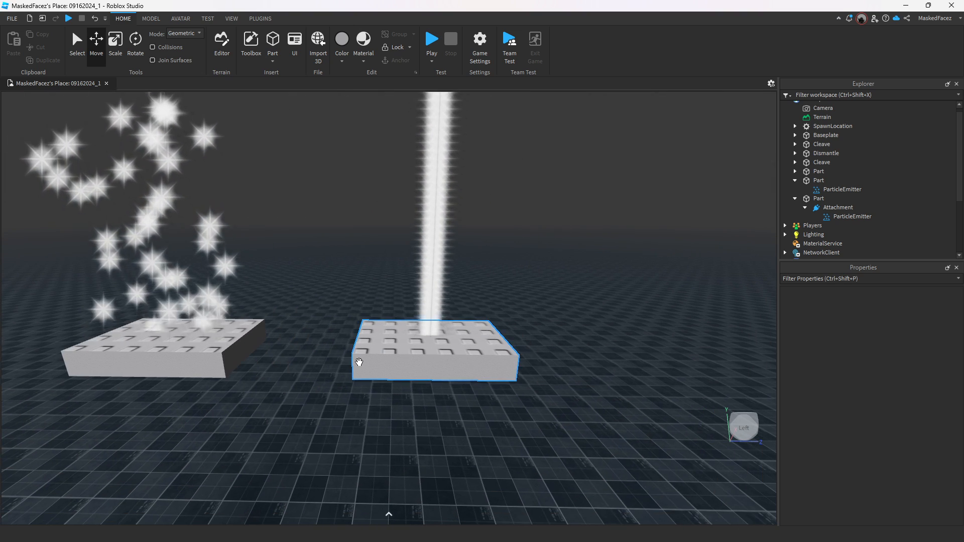
{"action": "key", "text": "d"}
{"action": "key", "text": "a"}
{"action": "key", "text": "w"}
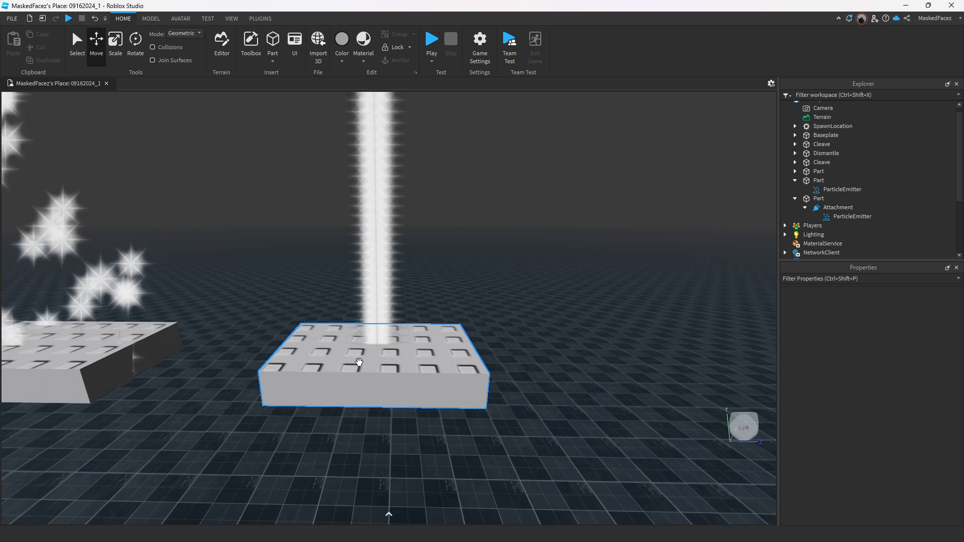
Examine the emission point of the duplicated slab's Attachment up close and from a distance
{"action": "right_click_drag", "start_coordinate": [360, 362], "coordinate": [383, 404]}
{"action": "key", "text": "w"}
{"action": "key", "text": "w"}
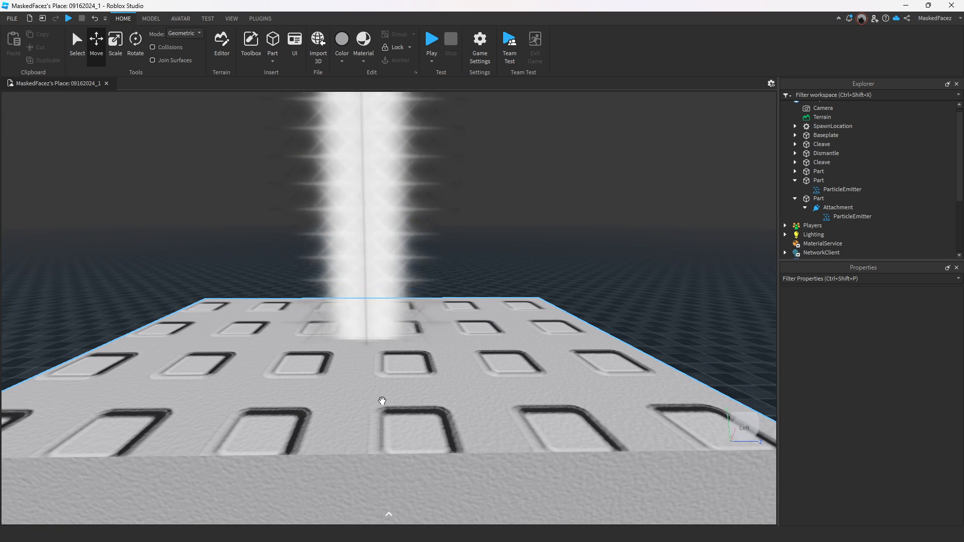
{"action": "scroll", "coordinate": [382, 403], "scroll_direction": "down", "scroll_amount": 10}
{"action": "scroll", "coordinate": [383, 405], "scroll_direction": "up", "scroll_amount": 5}
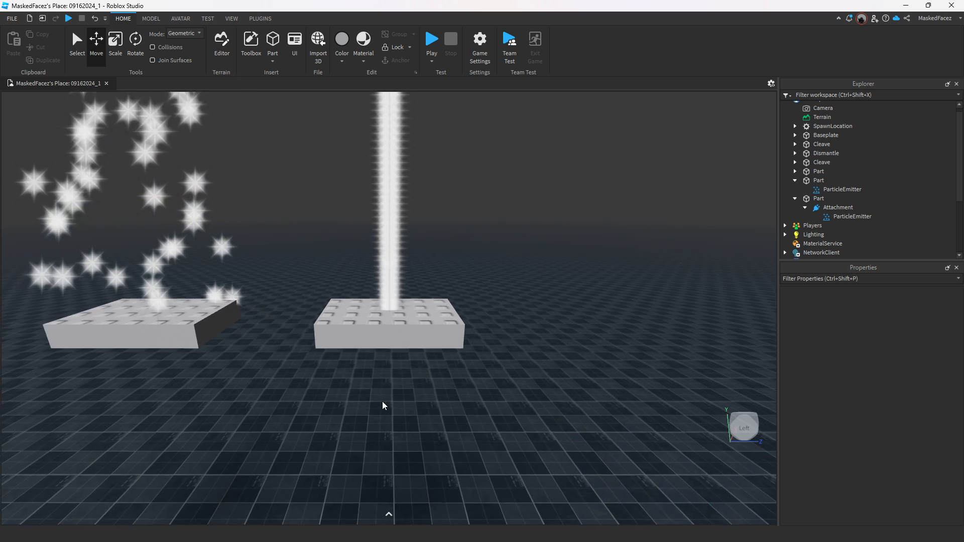
{"action": "left_click", "coordinate": [396, 354]}
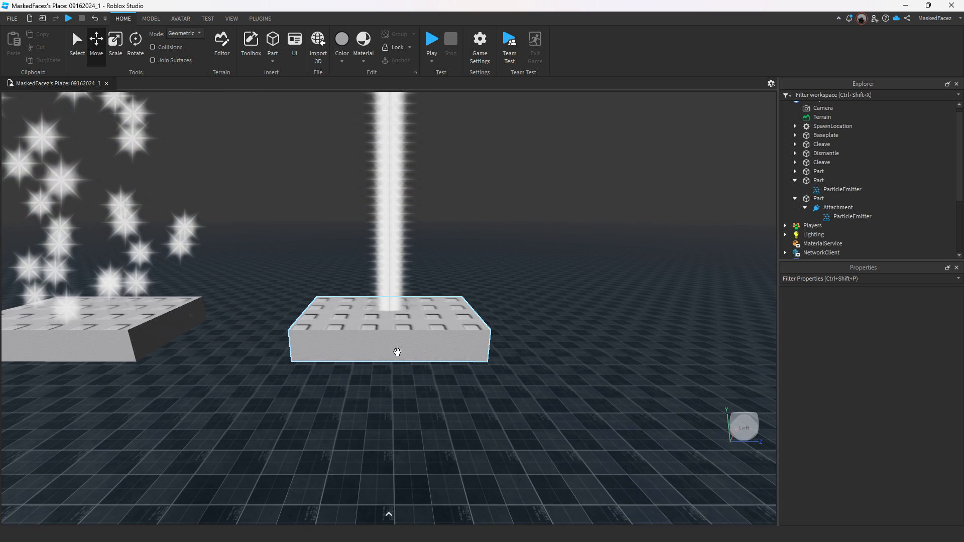
{"action": "scroll", "coordinate": [397, 354], "scroll_direction": "down", "scroll_amount": 5}
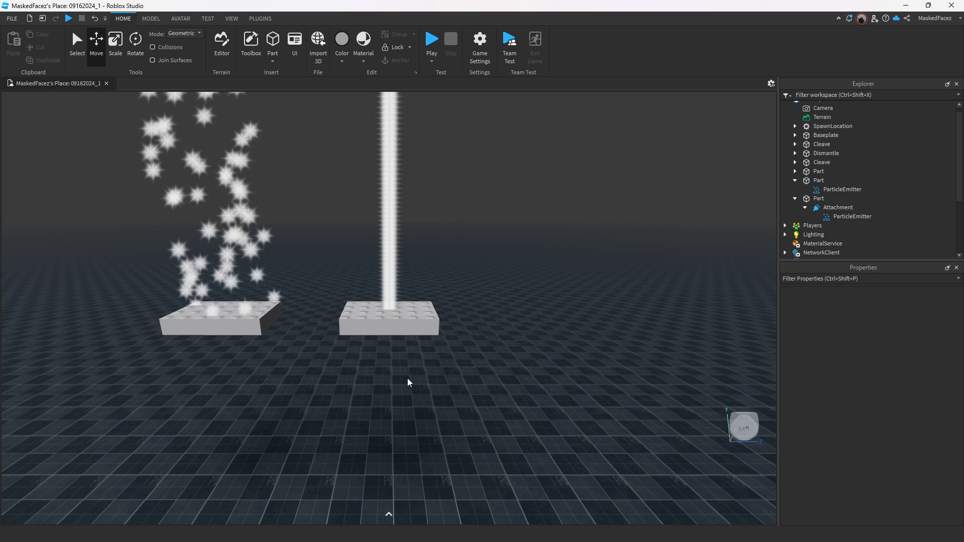
Select the original slab and move it away from the duplicate down onto the baseplate, at about 429.35, 0.5, -106.1
{"action": "key", "text": "w"}
{"action": "right_click_drag", "start_coordinate": [408, 379], "coordinate": [408, 377]}
{"action": "key", "text": "a"}
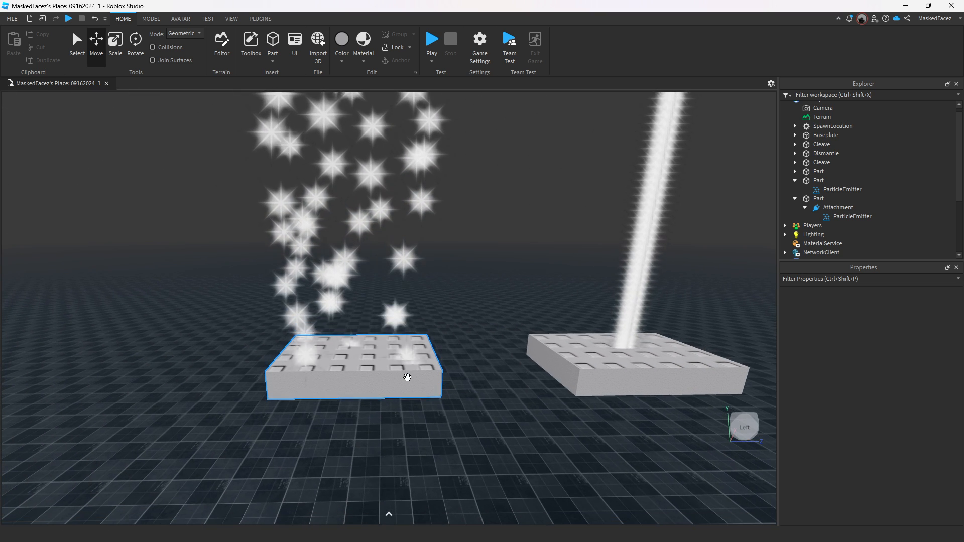
{"action": "key", "text": "w"}
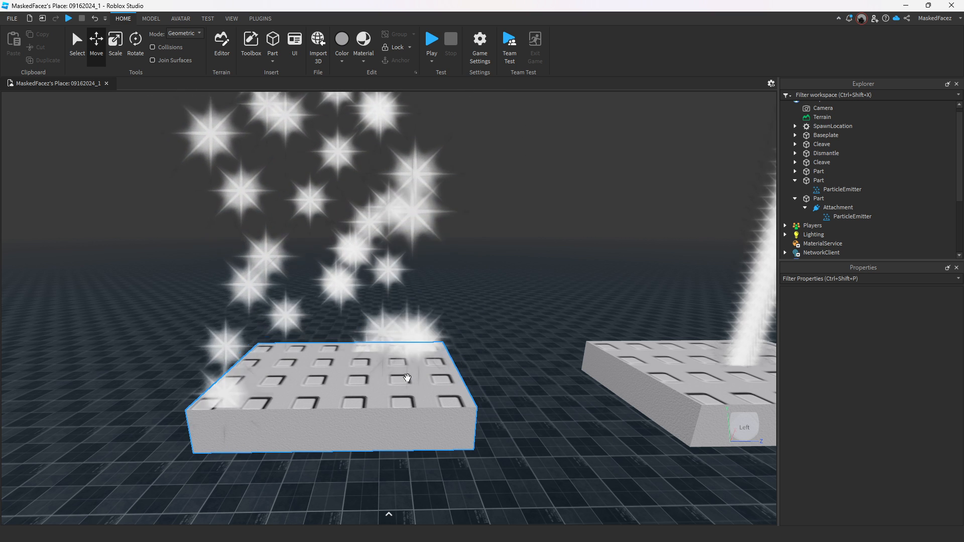
{"action": "left_click", "coordinate": [362, 347]}
{"action": "left_click_drag", "start_coordinate": [362, 347], "coordinate": [342, 389]}
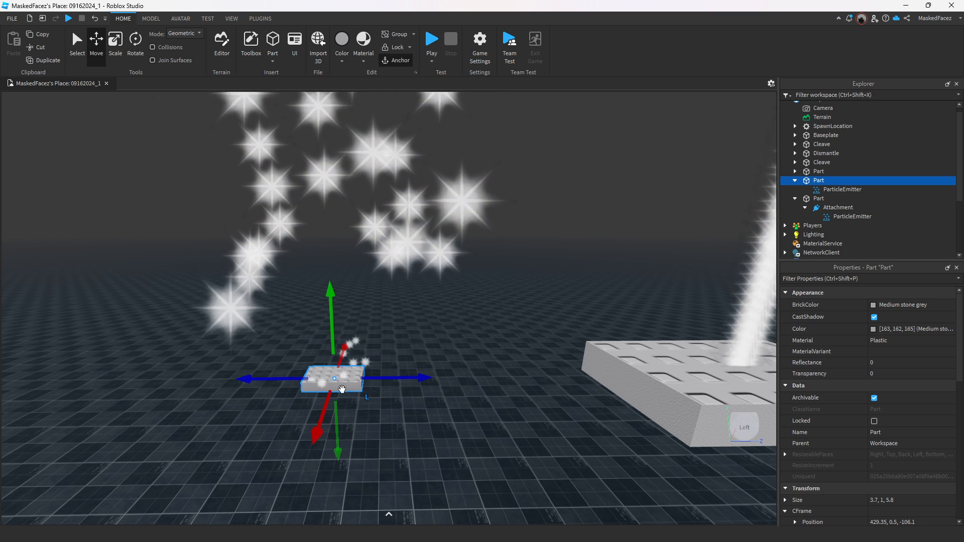
Scale the original slab up into a block sized 14, 12, 15.2 and set its Transparency to 0.5
{"action": "right_click_drag", "start_coordinate": [345, 381], "coordinate": [344, 398]}
{"action": "scroll", "coordinate": [344, 399], "scroll_direction": "up", "scroll_amount": 3}
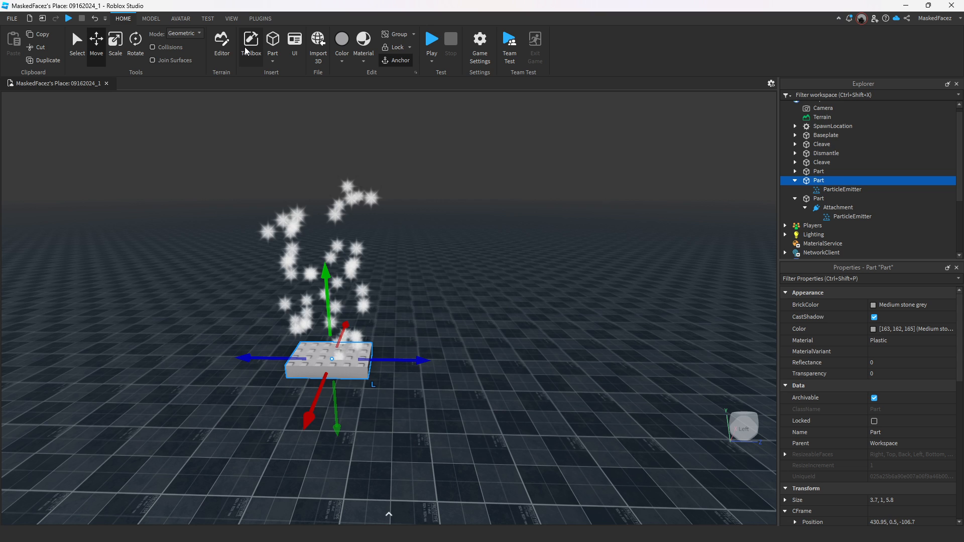
{"action": "left_click", "coordinate": [152, 18]}
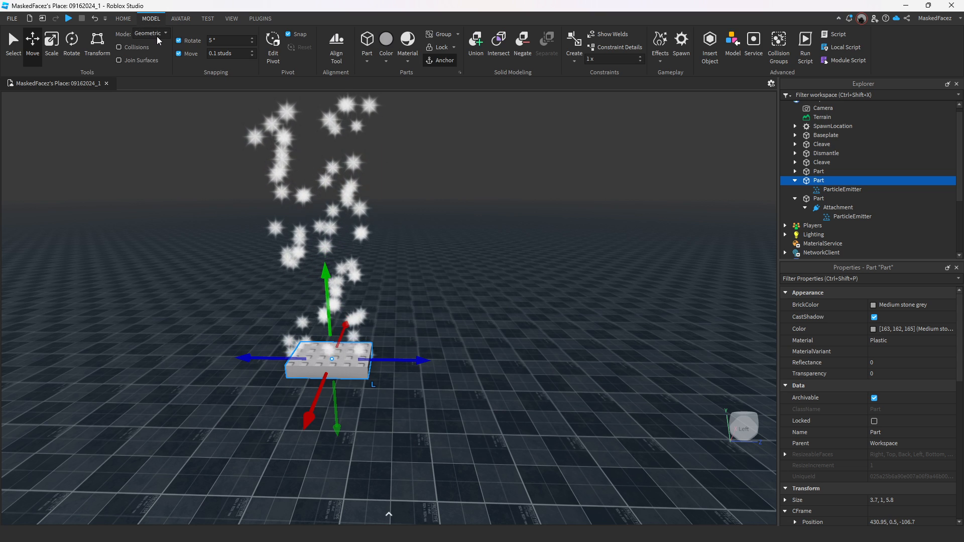
{"action": "left_click", "coordinate": [206, 20]}
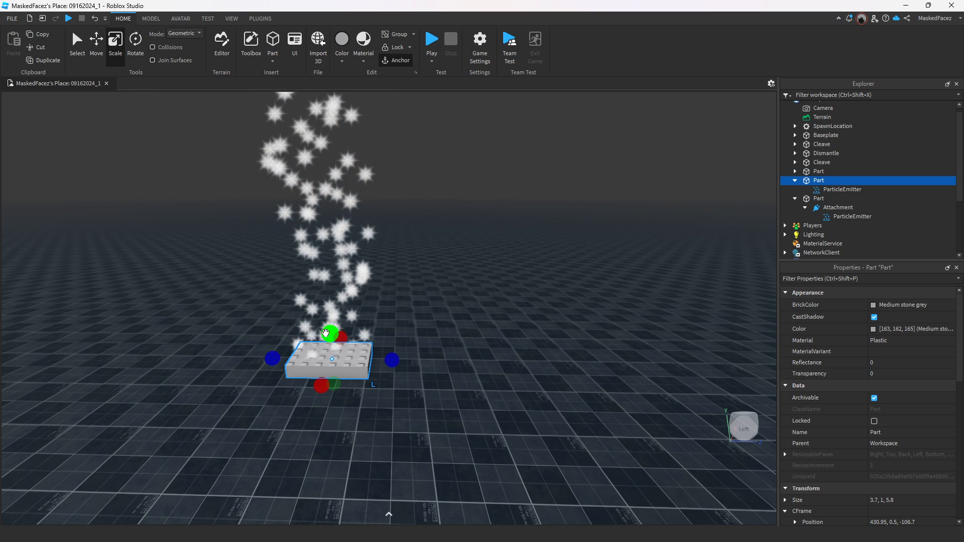
{"action": "key", "text": "a"}
{"action": "left_click_drag", "start_coordinate": [216, 269], "coordinate": [213, 270]}
{"action": "right_click_drag", "start_coordinate": [361, 319], "coordinate": [352, 319]}
{"action": "left_click_drag", "start_coordinate": [473, 300], "coordinate": [219, 336]}
{"action": "key", "text": "s"}
{"action": "right_click_drag", "start_coordinate": [723, 396], "coordinate": [715, 395]}
{"action": "key", "text": "s"}
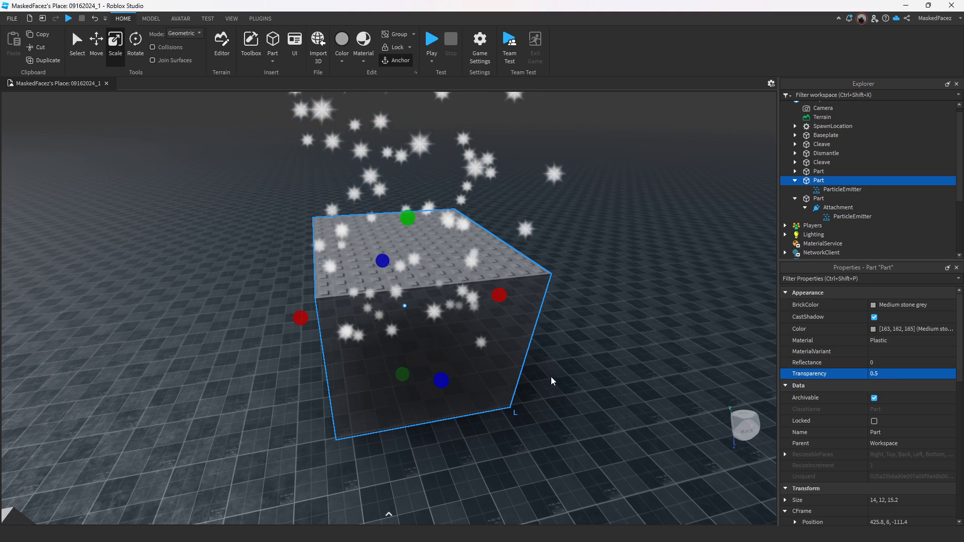
Examine from close up and from a distance where particles spawn inside the semi-transparent block's volume
{"action": "key", "text": "a"}
{"action": "right_click_drag", "start_coordinate": [548, 381], "coordinate": [547, 377]}
{"action": "key", "text": "w"}
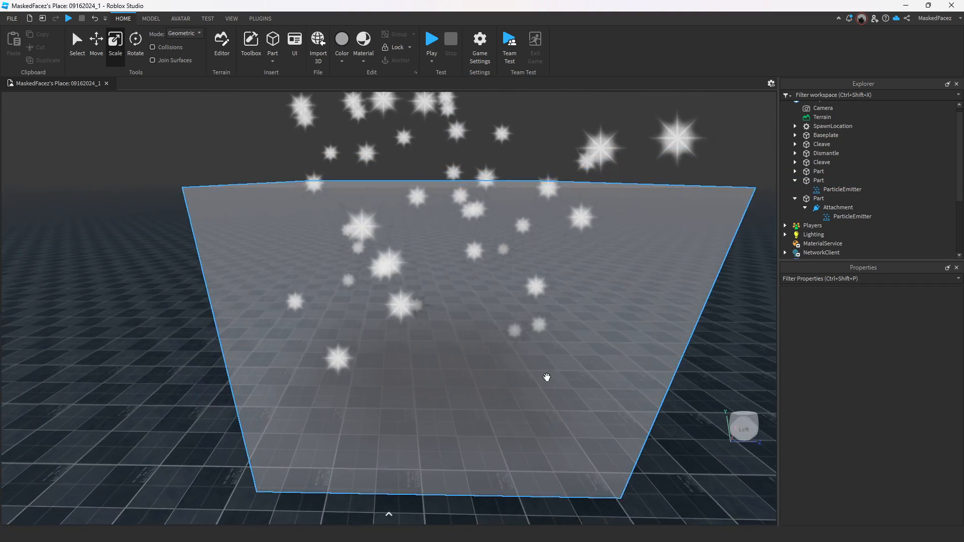
{"action": "key", "text": "s"}
{"action": "key", "text": "w"}
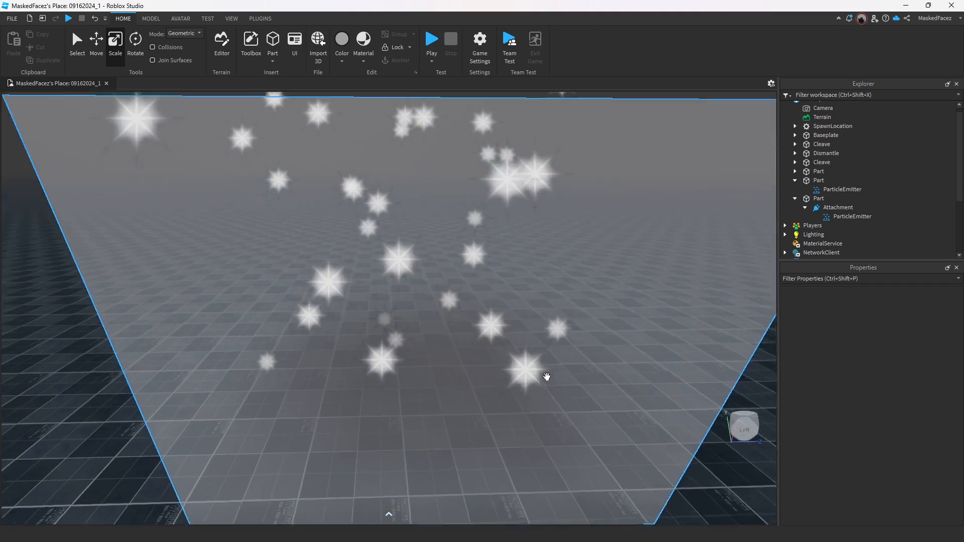
{"action": "key", "text": "s"}
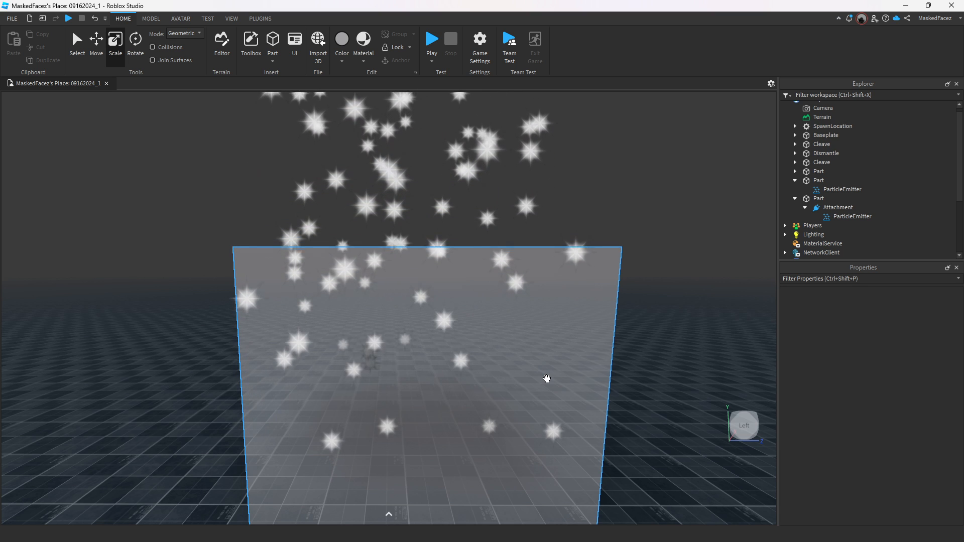
{"action": "key", "text": "s"}
{"action": "key", "text": "w"}
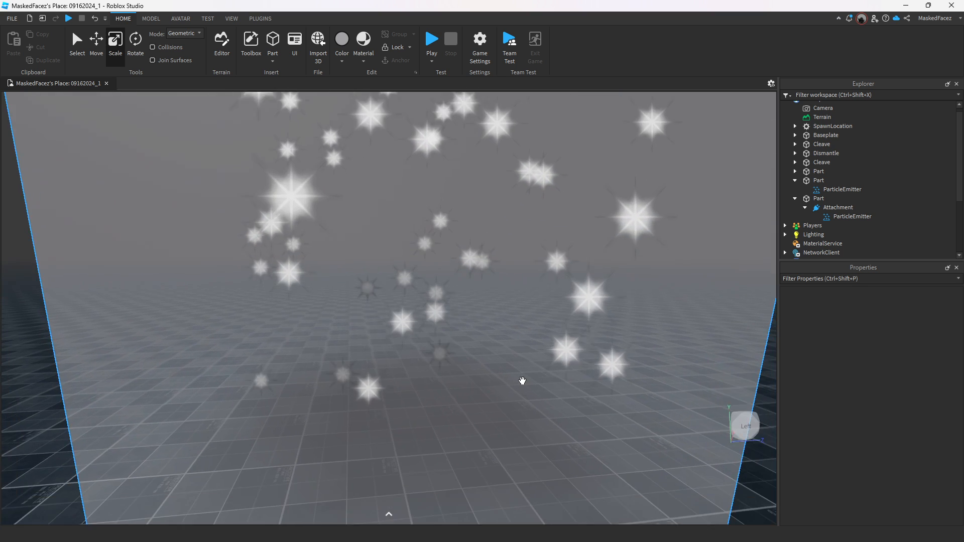
{"action": "key", "text": "s"}
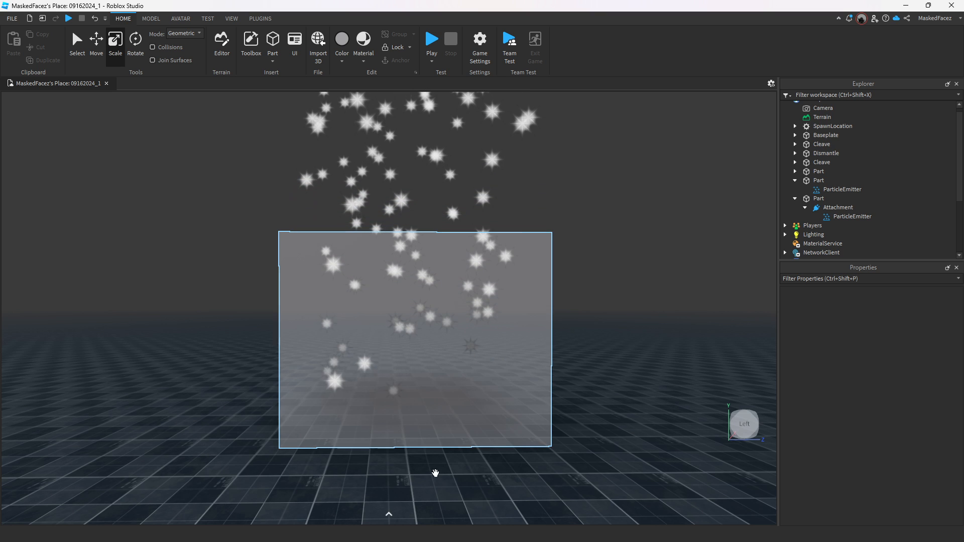
{"action": "right_click_drag", "start_coordinate": [446, 479], "coordinate": [446, 478]}
{"action": "key", "text": "w"}
{"action": "key", "text": "s"}
Select the semi-transparent block and stretch it horizontally to a size of 32.5, 12, 30.8
{"action": "key", "text": "s"}
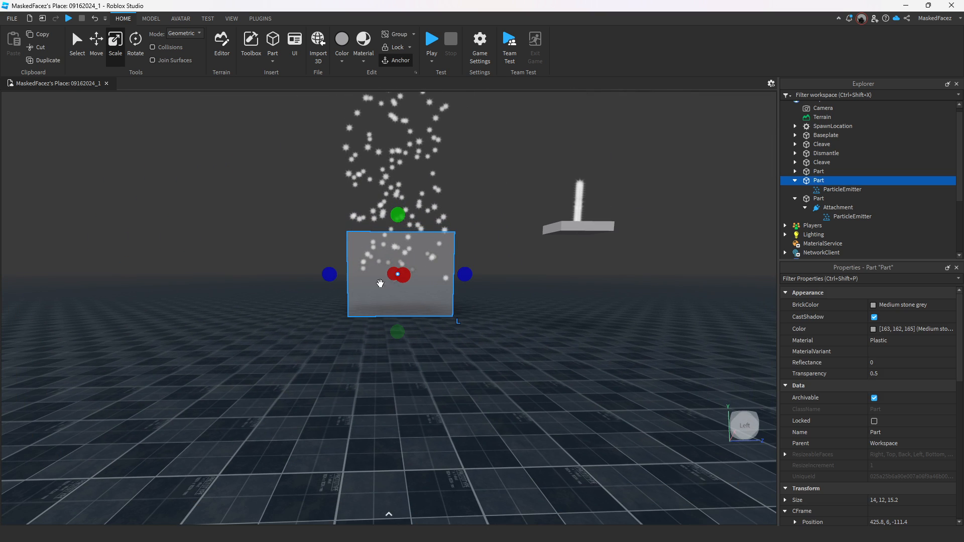
{"action": "key", "text": "w"}
{"action": "right_click_drag", "start_coordinate": [417, 330], "coordinate": [417, 329]}
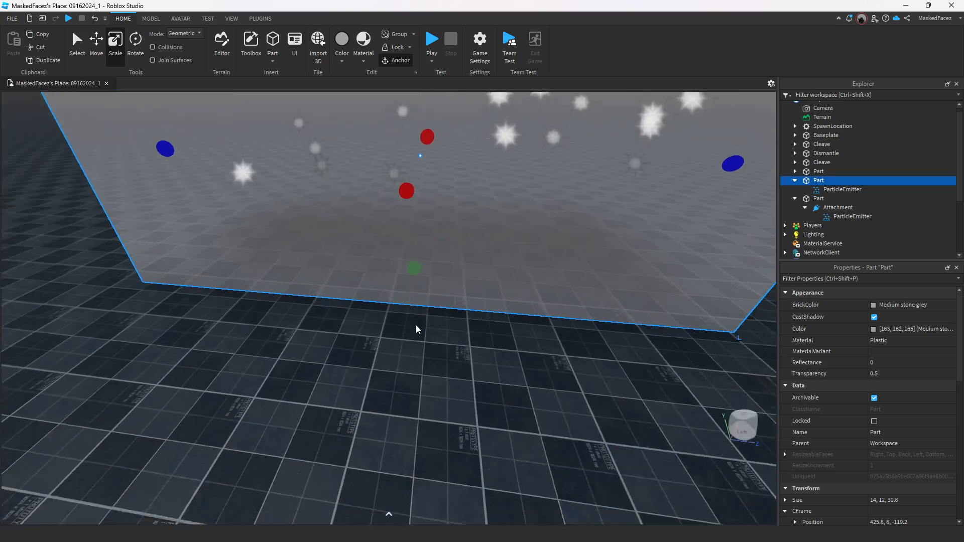
{"action": "key", "text": "s"}
{"action": "left_click_drag", "start_coordinate": [378, 298], "coordinate": [358, 423]}
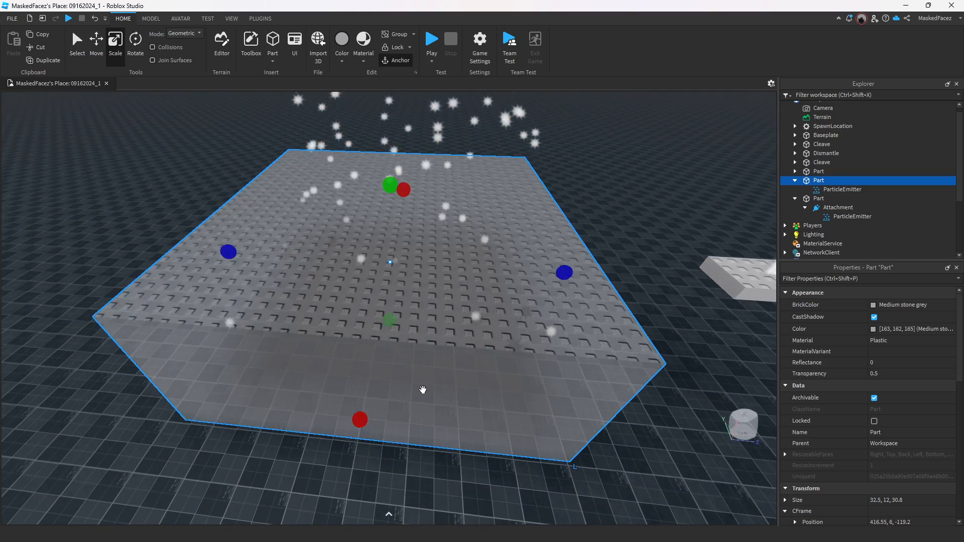
Set the Rate of the ParticleEmitter directly inside the enlarged block to 100
{"action": "right_click_drag", "start_coordinate": [422, 389], "coordinate": [423, 389]}
{"action": "key", "text": "s"}
{"action": "key", "text": "w"}
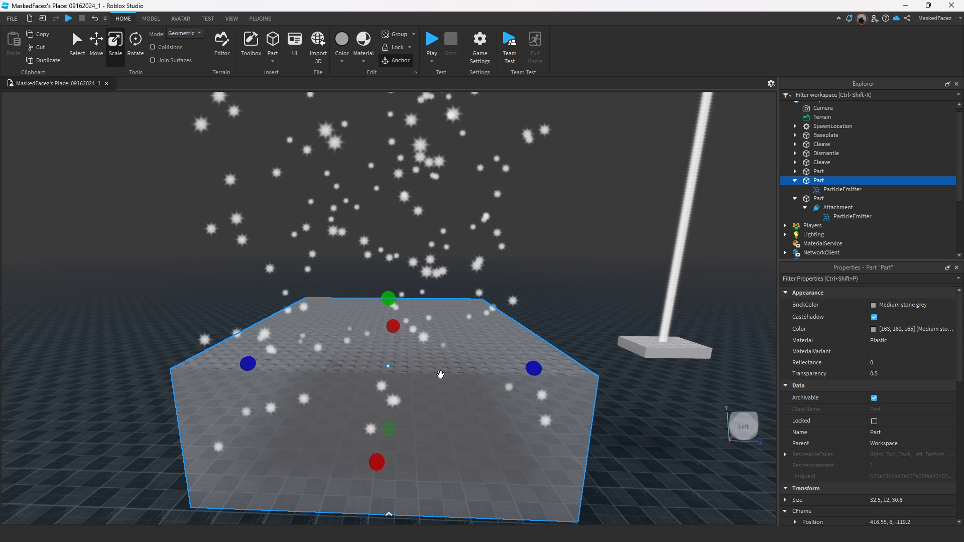
{"action": "scroll", "coordinate": [860, 396], "scroll_direction": "down", "scroll_amount": 3}
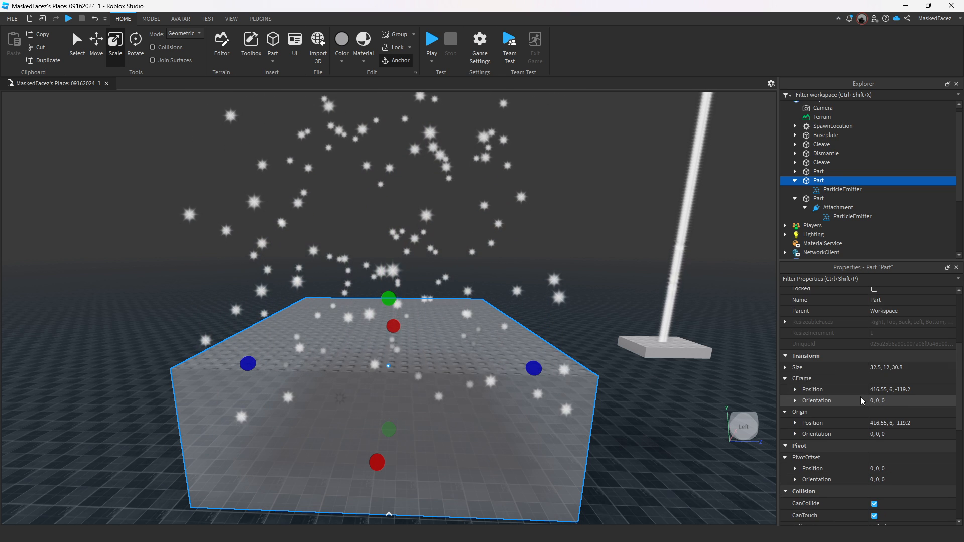
{"action": "scroll", "coordinate": [860, 397], "scroll_direction": "up", "scroll_amount": 2}
{"action": "left_click", "coordinate": [829, 190]}
{"action": "scroll", "coordinate": [866, 348], "scroll_direction": "down", "scroll_amount": 5}
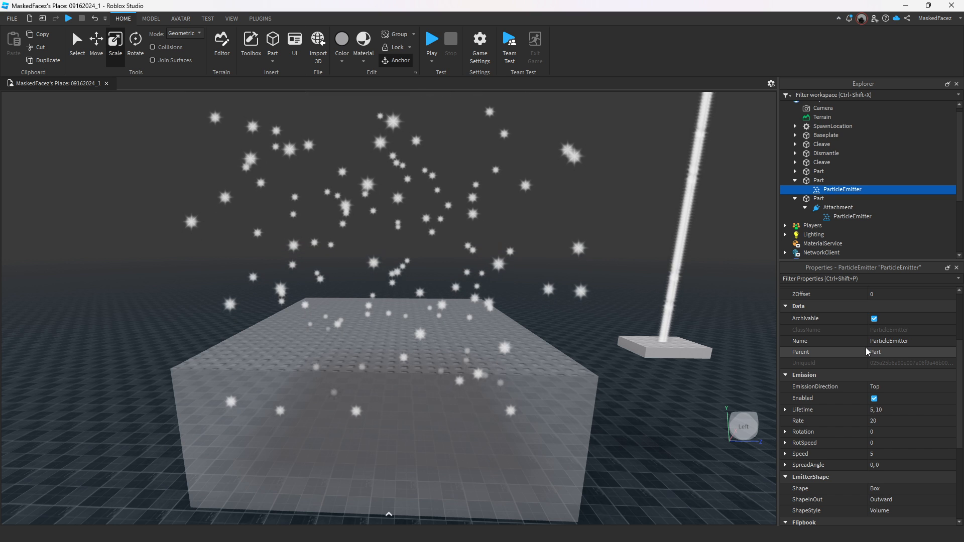
{"action": "scroll", "coordinate": [865, 347], "scroll_direction": "up", "scroll_amount": 2}
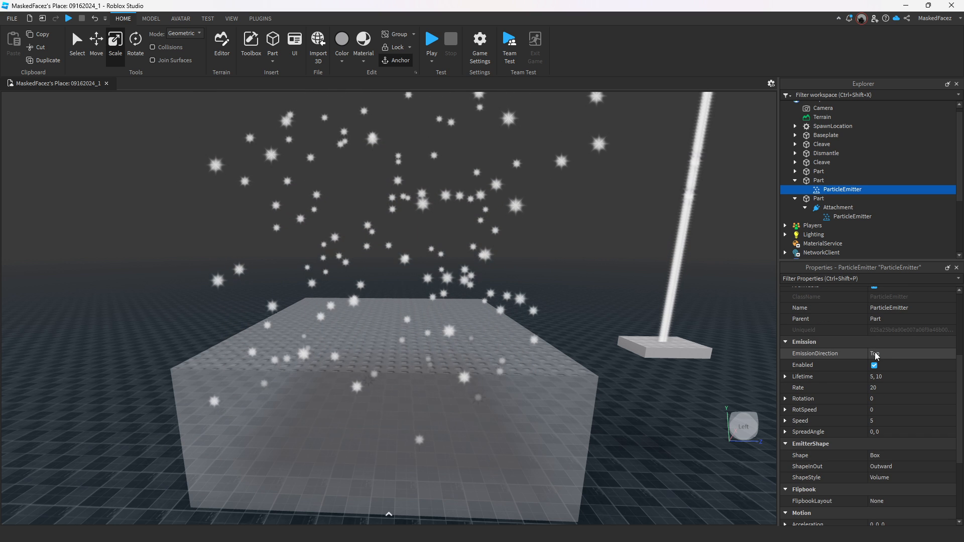
{"action": "left_click", "coordinate": [878, 388]}
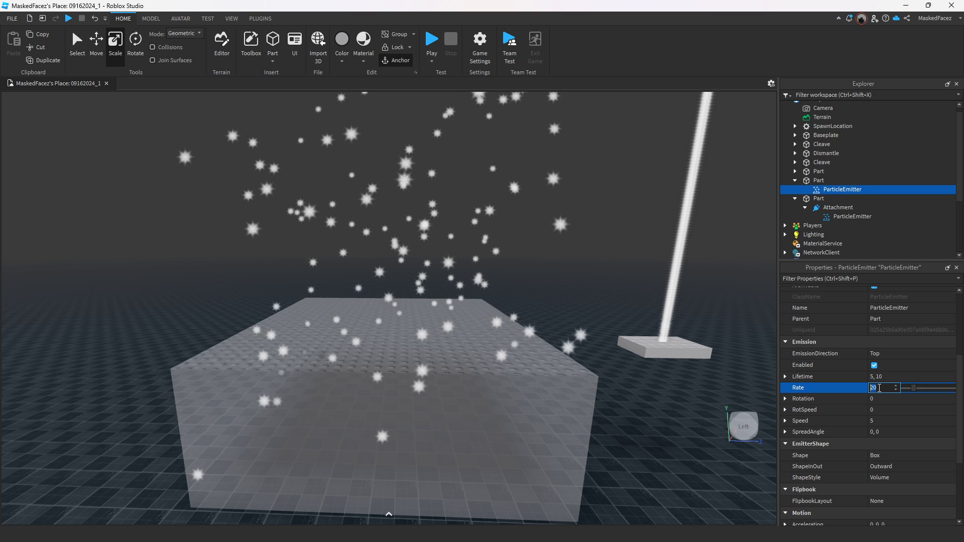
{"action": "type", "text": "10"}
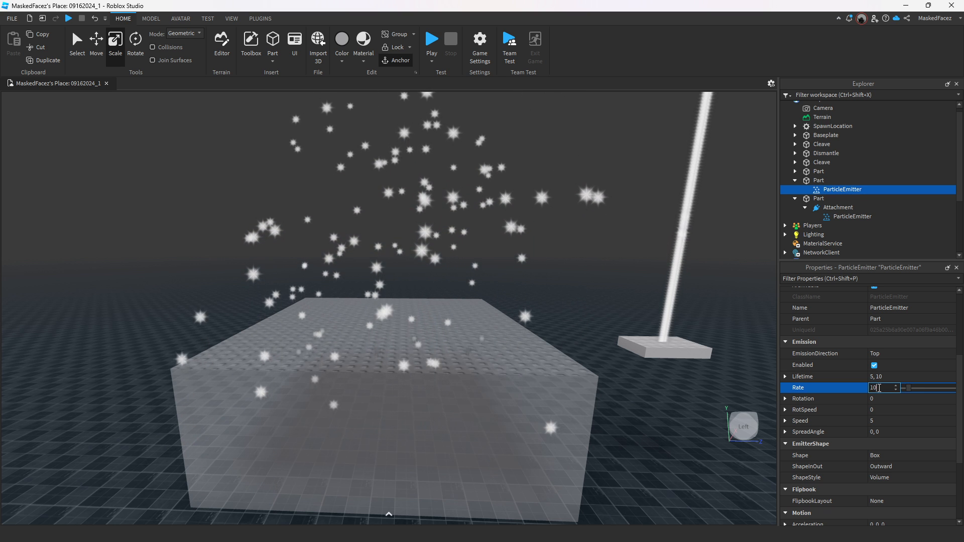
{"action": "type", "text": "0"}
{"action": "key", "text": "Return"}
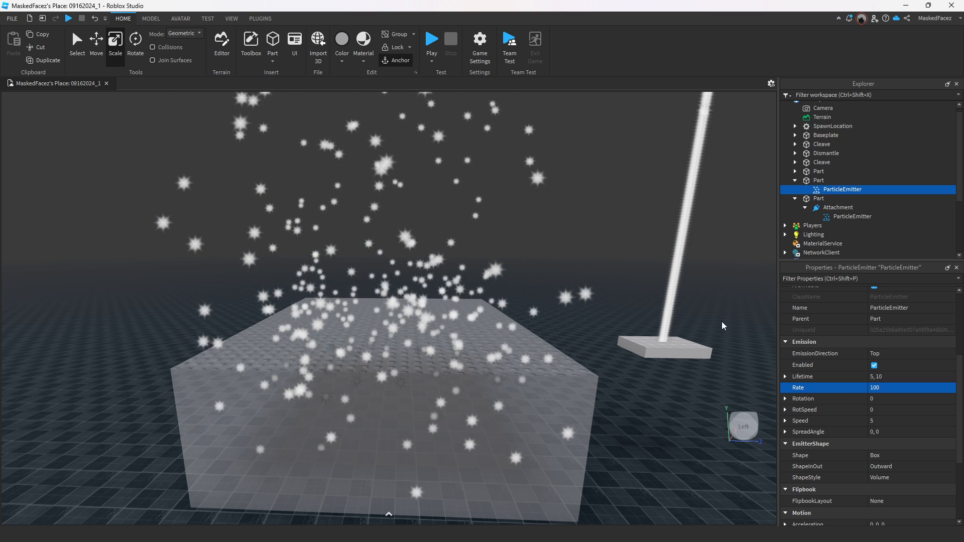
Compare the spread of particles from the enlarged block with the emission from the neighbouring slab's Attachment
{"action": "scroll", "coordinate": [628, 374], "scroll_direction": "down", "scroll_amount": 2}
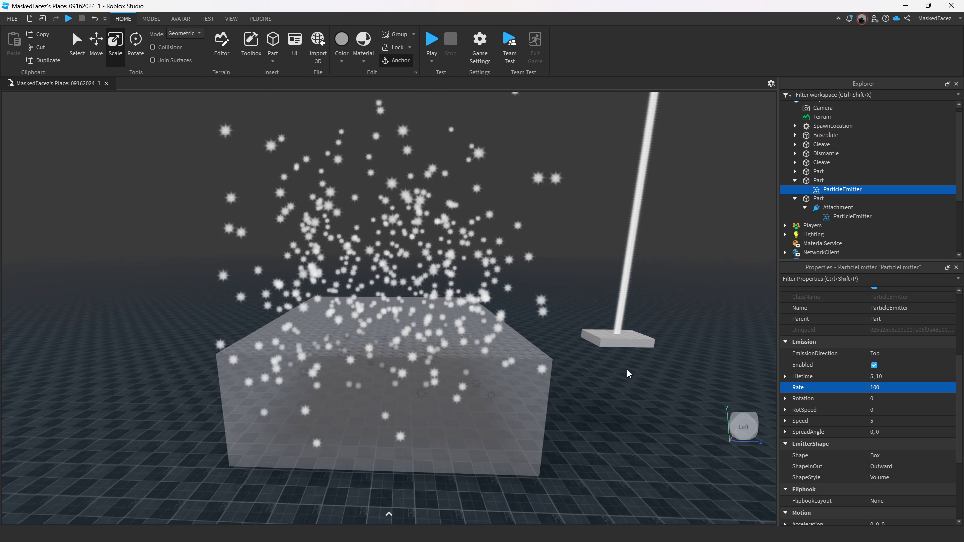
{"action": "scroll", "coordinate": [626, 368], "scroll_direction": "up", "scroll_amount": 4}
{"action": "scroll", "coordinate": [626, 368], "scroll_direction": "down", "scroll_amount": 3}
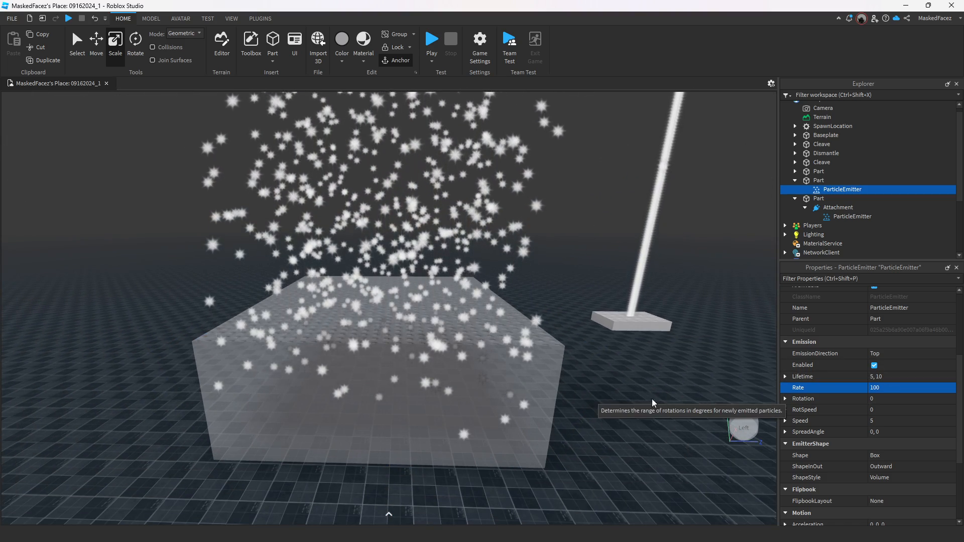
{"action": "scroll", "coordinate": [623, 396], "scroll_direction": "down", "scroll_amount": 8}
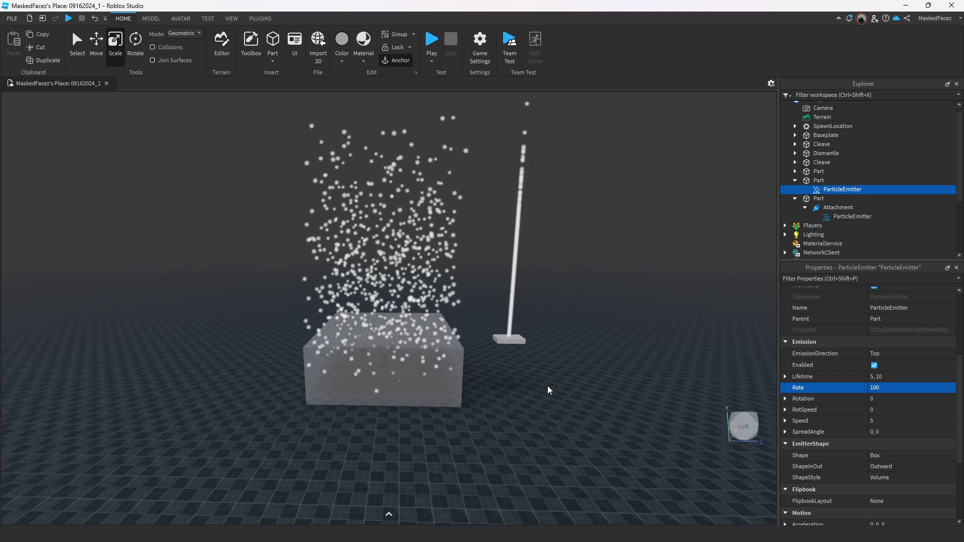
{"action": "right_click_drag", "start_coordinate": [547, 386], "coordinate": [547, 389]}
{"action": "scroll", "coordinate": [547, 392], "scroll_direction": "up", "scroll_amount": 3}
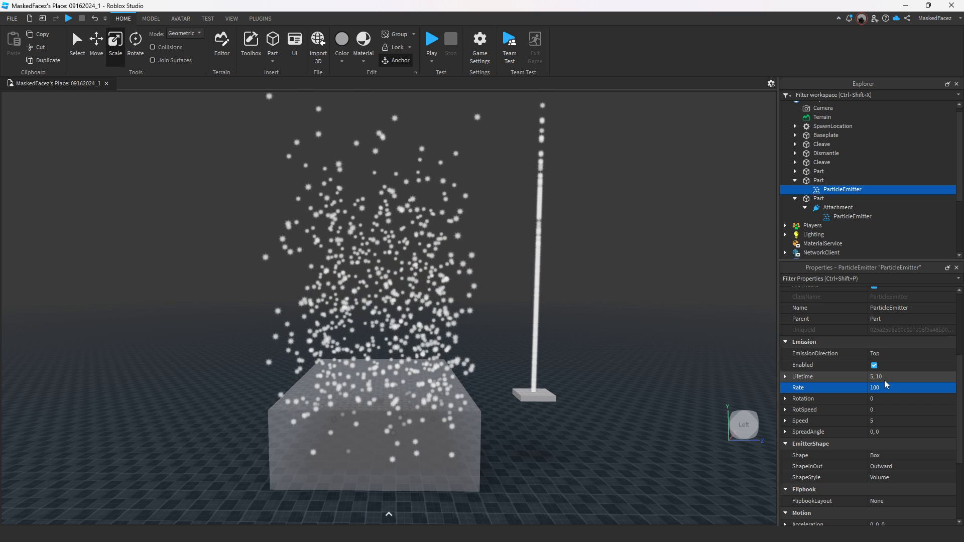
{"action": "scroll", "coordinate": [523, 447], "scroll_direction": "up", "scroll_amount": 2}
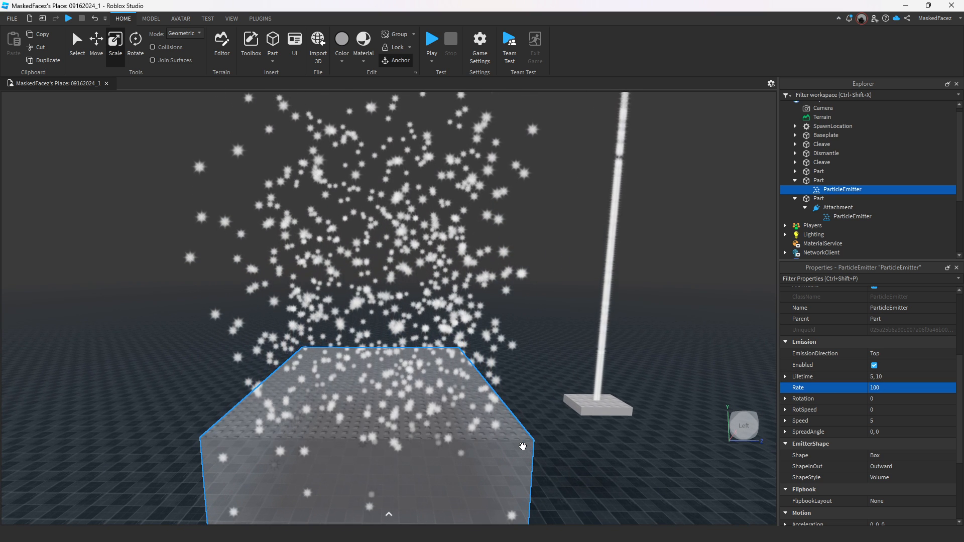
{"action": "scroll", "coordinate": [522, 447], "scroll_direction": "down", "scroll_amount": 3}
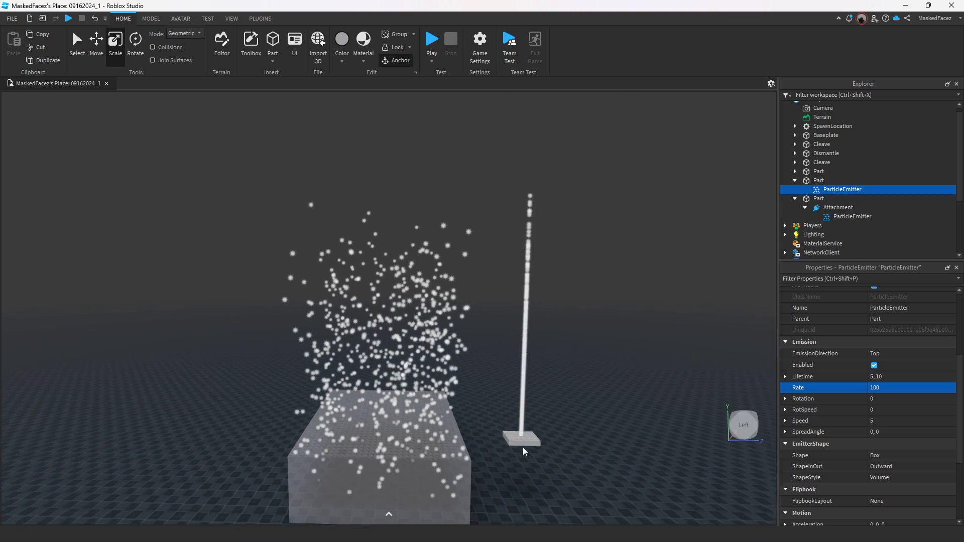
{"action": "scroll", "coordinate": [523, 447], "scroll_direction": "down", "scroll_amount": 2}
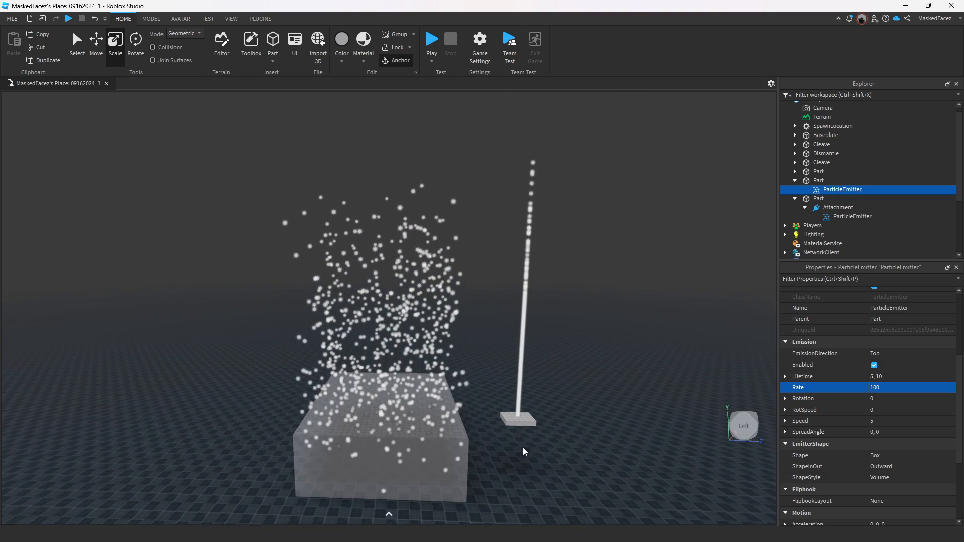
{"action": "scroll", "coordinate": [523, 447], "scroll_direction": "down", "scroll_amount": 2}
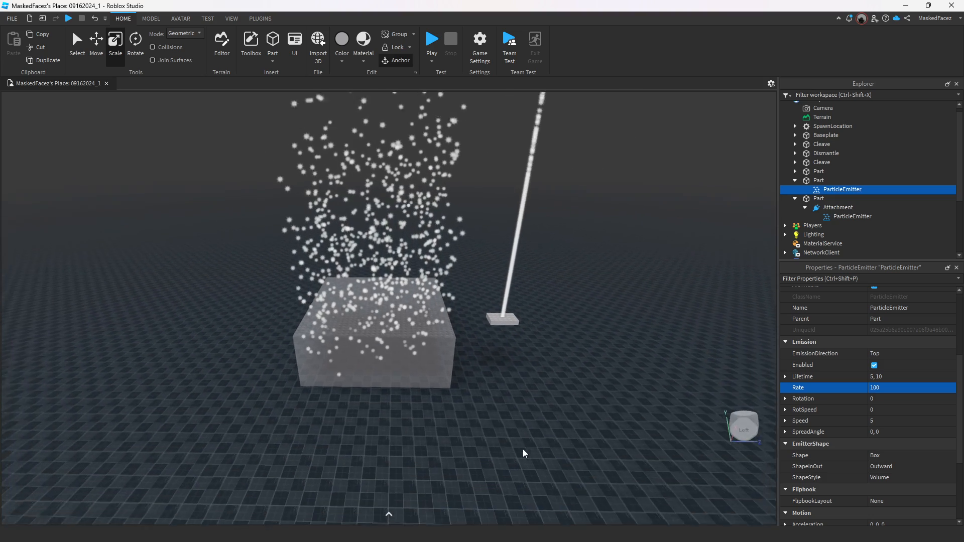
Set the Lifetime of the enlarged block's ParticleEmitter to 1
{"action": "scroll", "coordinate": [523, 450], "scroll_direction": "up", "scroll_amount": 6}
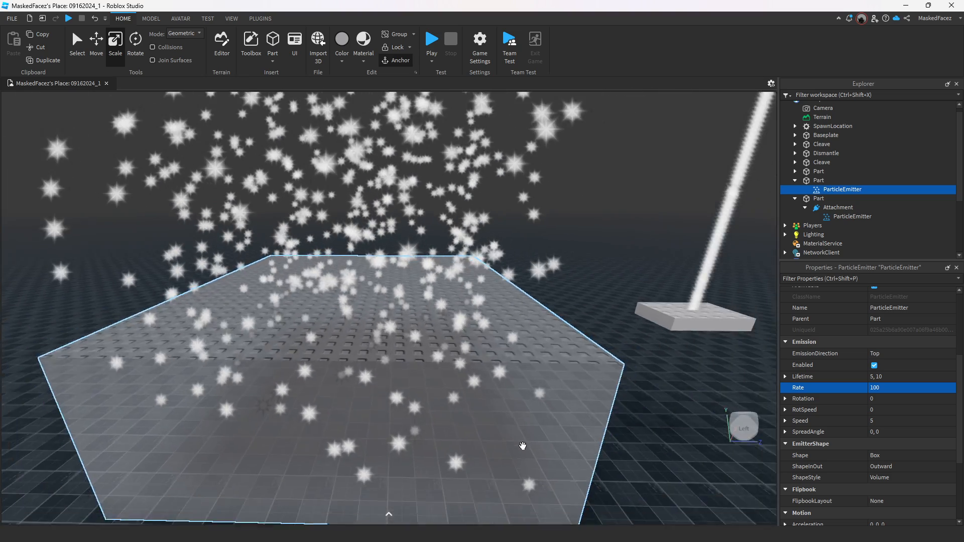
{"action": "scroll", "coordinate": [523, 446], "scroll_direction": "down", "scroll_amount": 5}
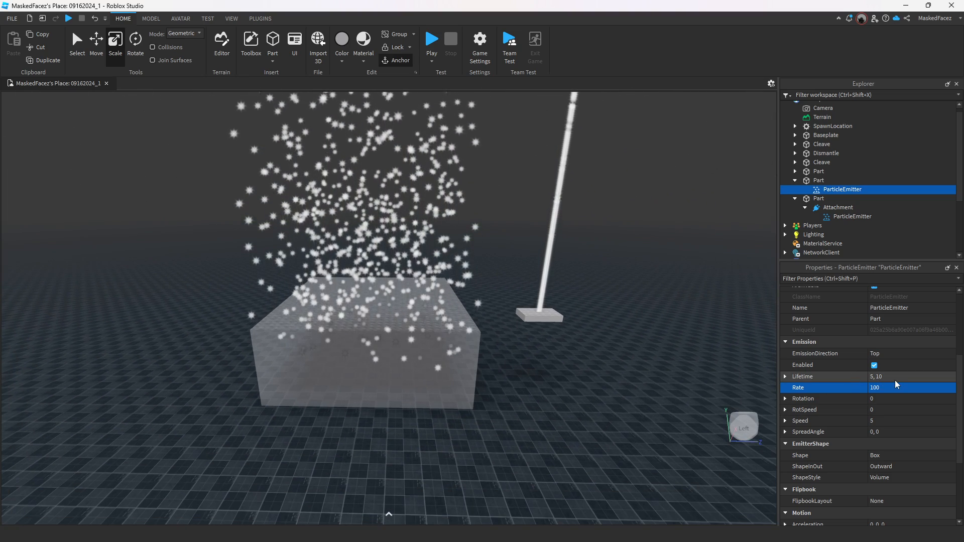
{"action": "left_click", "coordinate": [896, 377]}
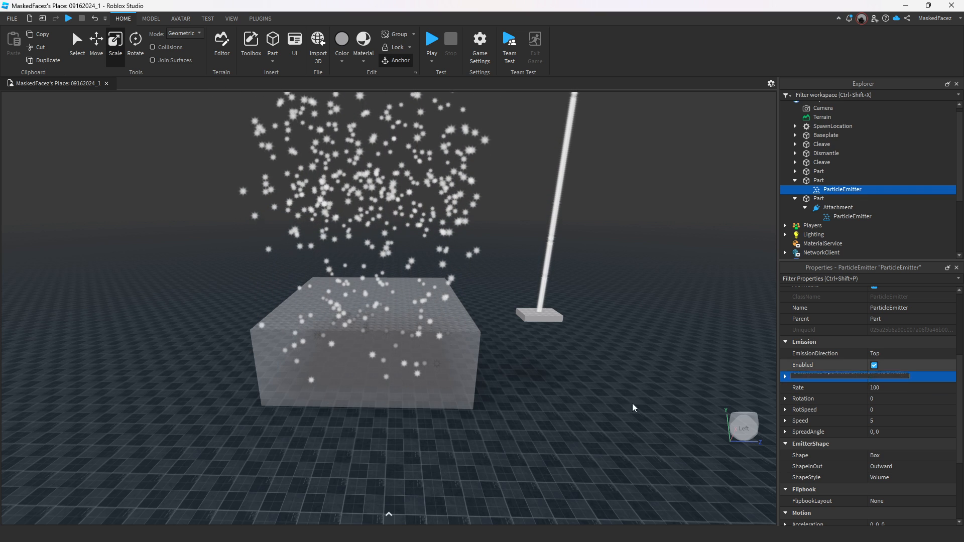
Inspect the short-lived particles throughout the block's volume from inside, outside and several angles
{"action": "right_click_drag", "start_coordinate": [520, 442], "coordinate": [506, 441]}
{"action": "scroll", "coordinate": [520, 442], "scroll_direction": "up", "scroll_amount": 4}
{"action": "scroll", "coordinate": [521, 442], "scroll_direction": "down", "scroll_amount": 4}
{"action": "scroll", "coordinate": [509, 441], "scroll_direction": "up", "scroll_amount": 5}
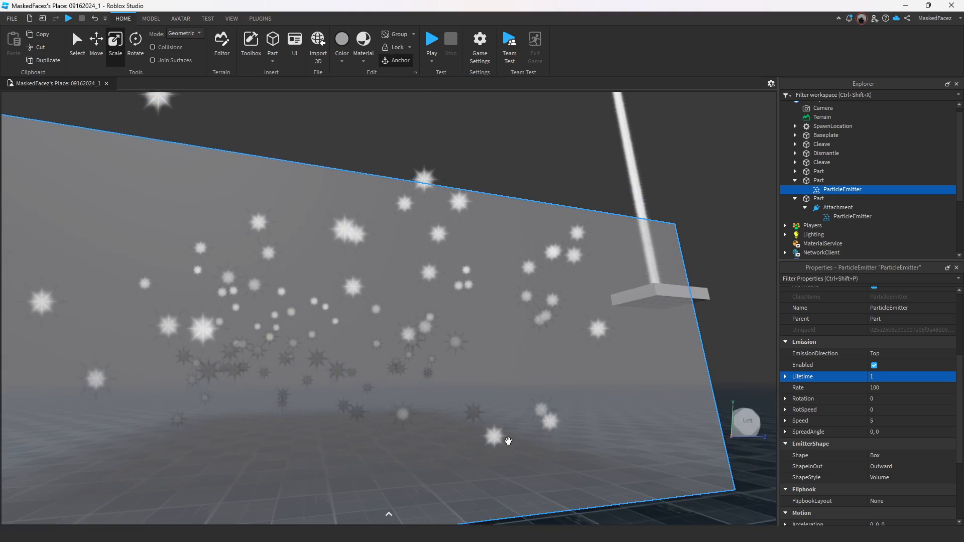
{"action": "scroll", "coordinate": [507, 441], "scroll_direction": "up", "scroll_amount": 4}
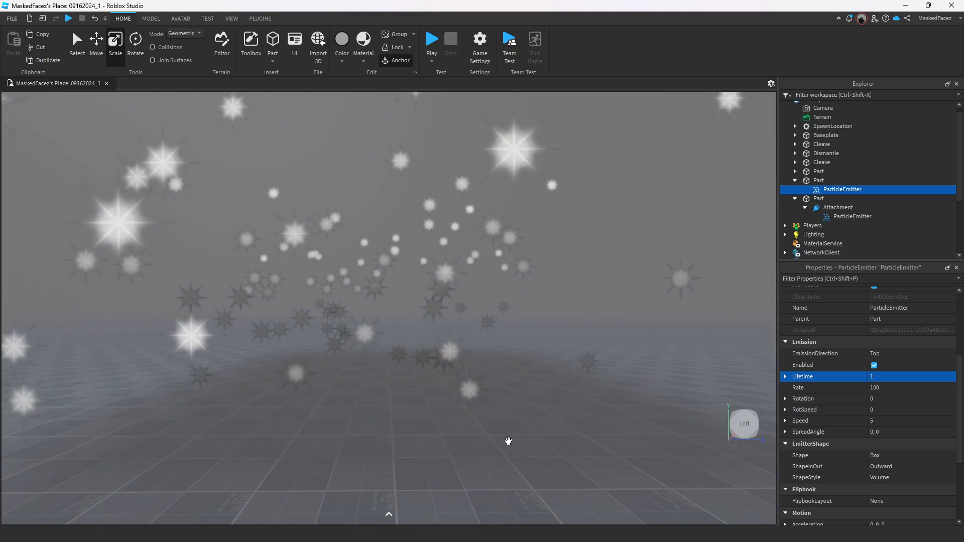
{"action": "scroll", "coordinate": [508, 441], "scroll_direction": "down", "scroll_amount": 4}
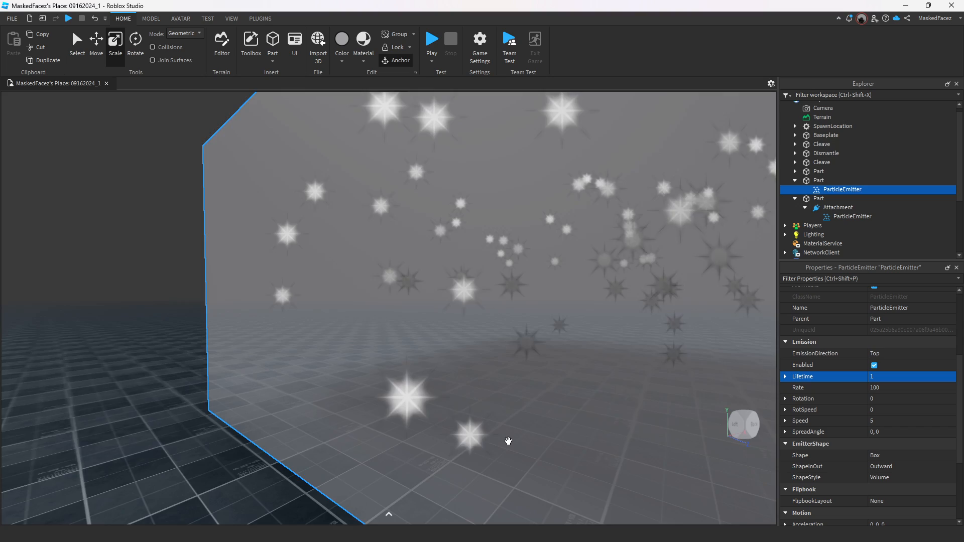
{"action": "scroll", "coordinate": [508, 441], "scroll_direction": "up", "scroll_amount": 4}
{"action": "right_click_drag", "start_coordinate": [508, 441], "coordinate": [507, 442]}
{"action": "scroll", "coordinate": [508, 442], "scroll_direction": "down", "scroll_amount": 5}
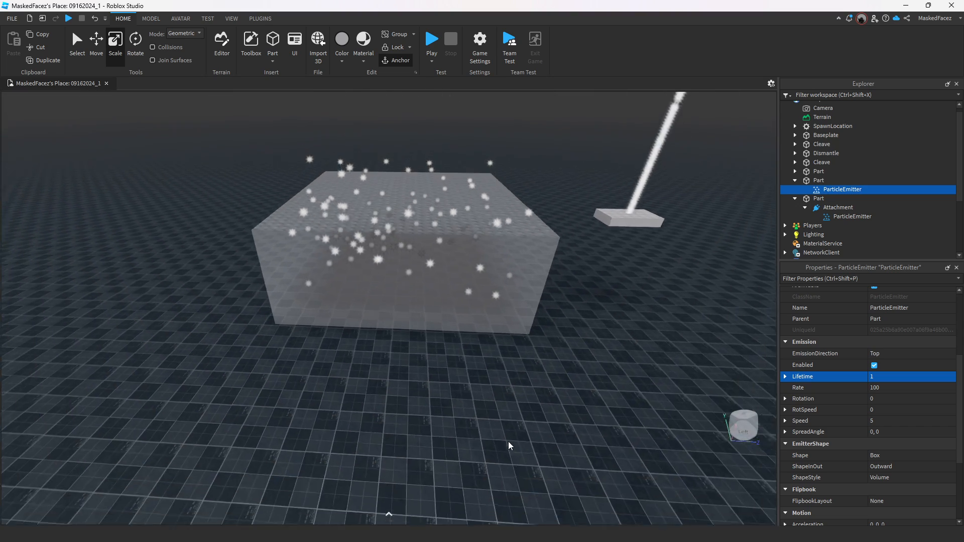
{"action": "scroll", "coordinate": [508, 441], "scroll_direction": "up", "scroll_amount": 5}
{"action": "scroll", "coordinate": [509, 441], "scroll_direction": "down", "scroll_amount": 4}
{"action": "right_click_drag", "start_coordinate": [508, 442], "coordinate": [508, 441]}
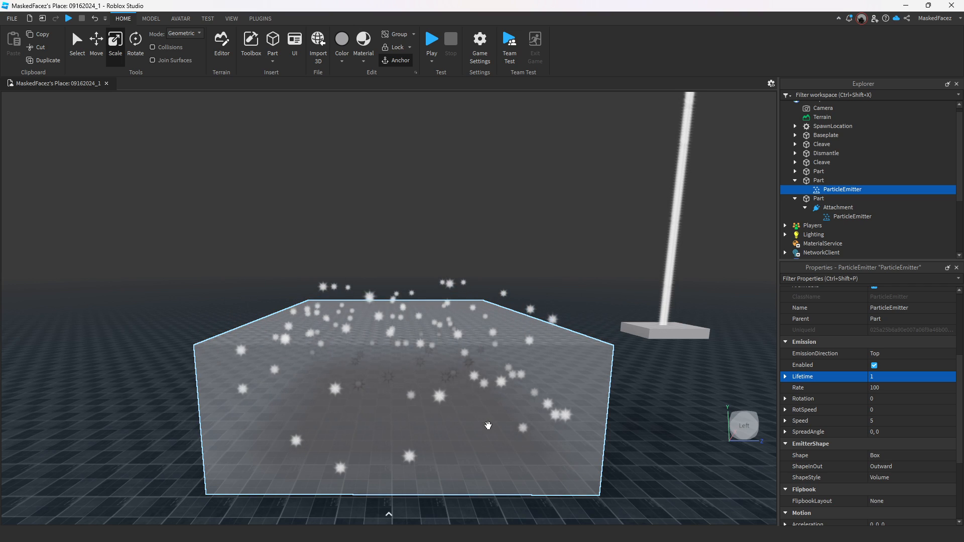
Shorten the translucent block with the particle emitter to about 9.6 studs along its Z axis
{"action": "left_click", "coordinate": [488, 425]}
{"action": "right_click_drag", "start_coordinate": [488, 426], "coordinate": [369, 227]}
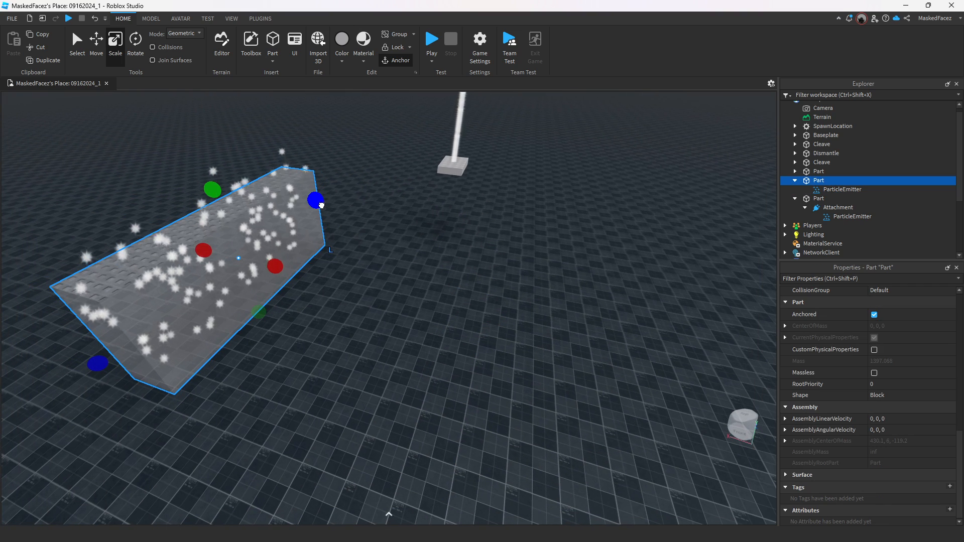
{"action": "left_click_drag", "start_coordinate": [316, 201], "coordinate": [215, 276]}
{"action": "left_click", "coordinate": [377, 305]}
{"action": "mouse_move", "coordinate": [378, 305]}
{"action": "right_mouse_down"}
{"action": "mouse_move", "coordinate": [370, 303]}
{"action": "mouse_move", "coordinate": [379, 310]}
{"action": "right_mouse_up"}
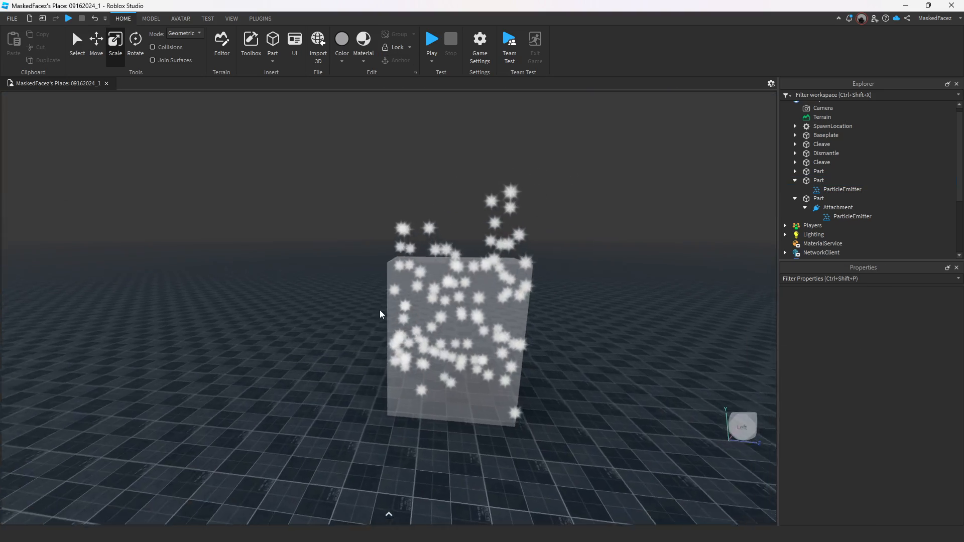
Lower the translucent block's height to about 3.7 studs and check how the particles fill it
{"action": "scroll", "coordinate": [379, 309], "scroll_direction": "up", "scroll_amount": 4}
{"action": "left_click", "coordinate": [384, 303]}
{"action": "left_click_drag", "start_coordinate": [404, 199], "coordinate": [405, 346]}
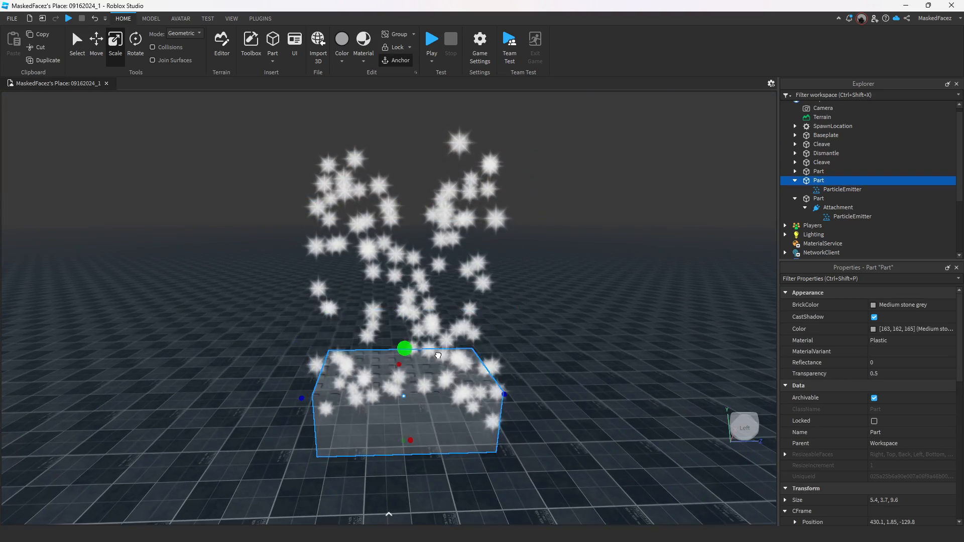
{"action": "left_click", "coordinate": [519, 466]}
{"action": "right_click_drag", "start_coordinate": [519, 466], "coordinate": [519, 466]}
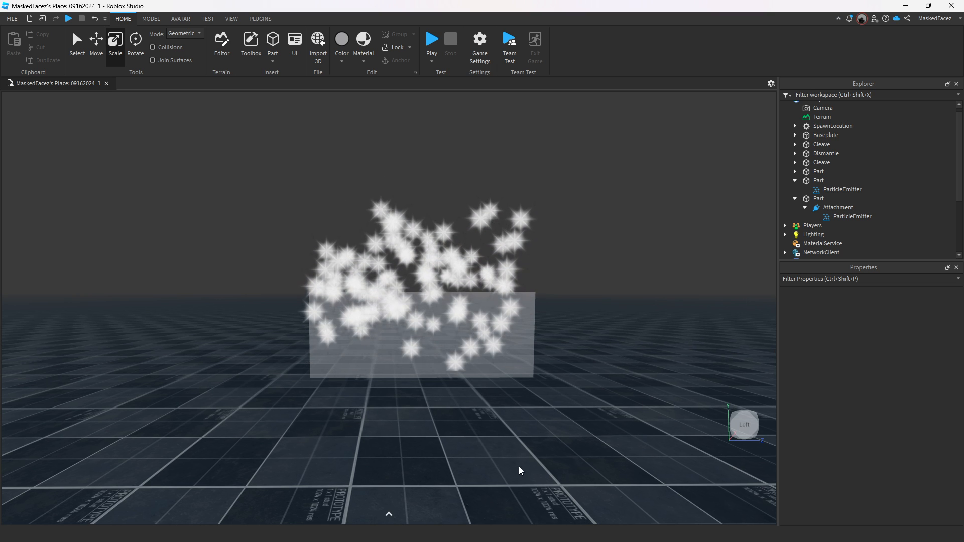
{"action": "left_click", "coordinate": [453, 371]}
{"action": "scroll", "coordinate": [521, 355], "scroll_direction": "up", "scroll_amount": 5}
{"action": "scroll", "coordinate": [521, 355], "scroll_direction": "down", "scroll_amount": 5}
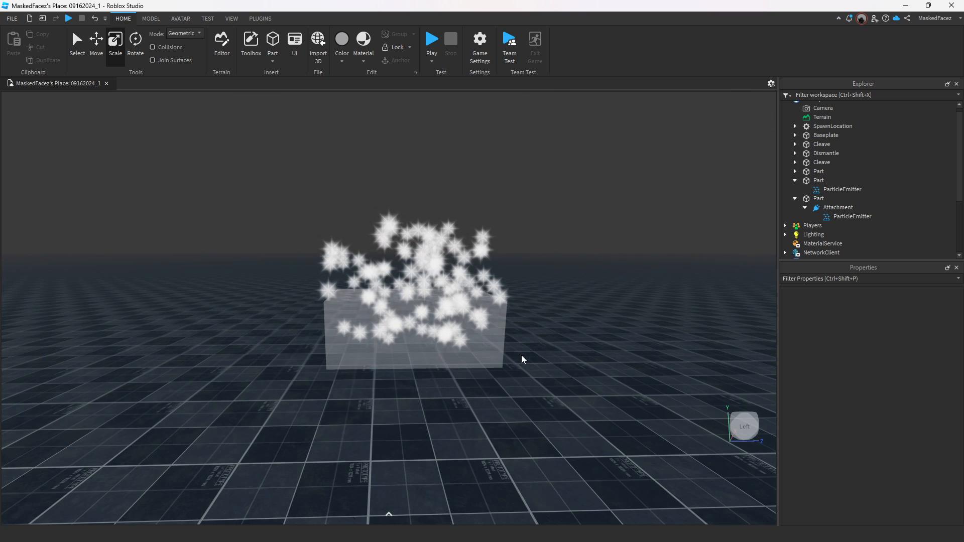
Set the Lifetime of the ParticleEmitter directly inside the translucent block to 10 and view the rising column
{"action": "left_click", "coordinate": [829, 217]}
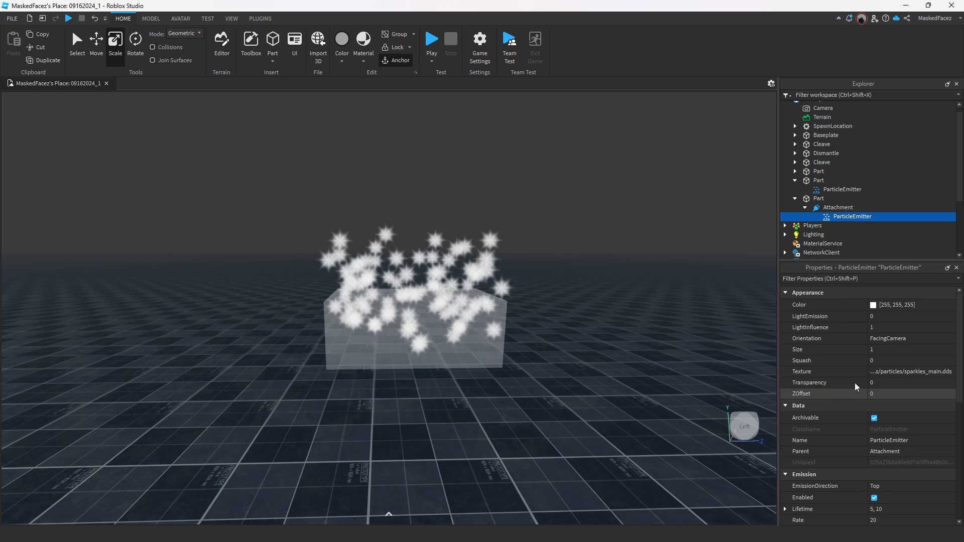
{"action": "scroll", "coordinate": [899, 451], "scroll_direction": "down", "scroll_amount": 3}
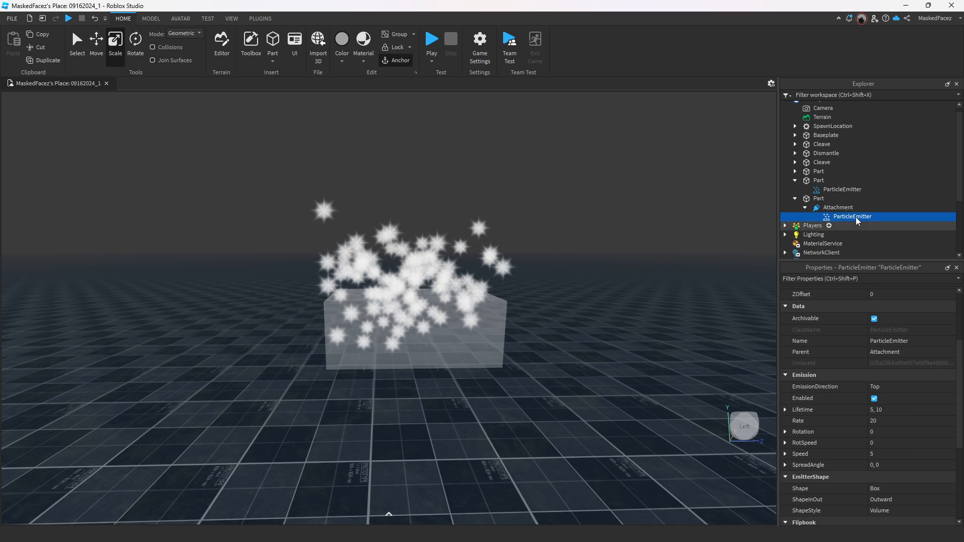
{"action": "left_click", "coordinate": [842, 192]}
{"action": "left_click", "coordinate": [883, 409]}
{"action": "type", "text": "1"}
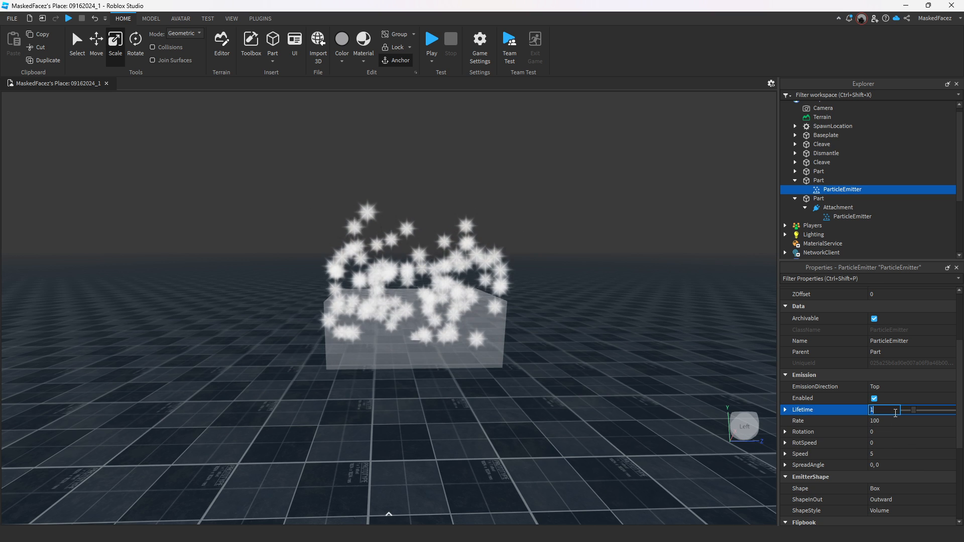
{"action": "type", "text": "0"}
{"action": "key", "text": "Return"}
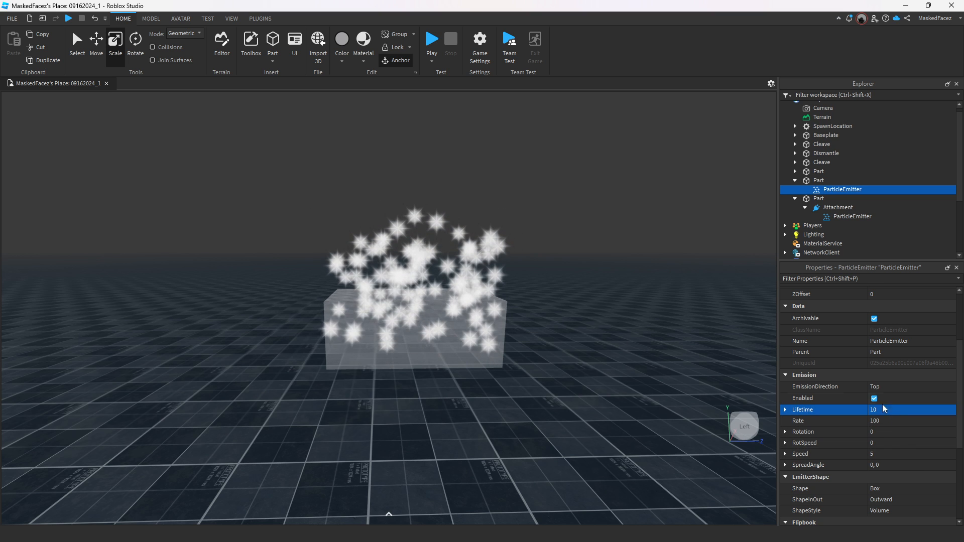
{"action": "right_click_drag", "start_coordinate": [547, 341], "coordinate": [545, 343]}
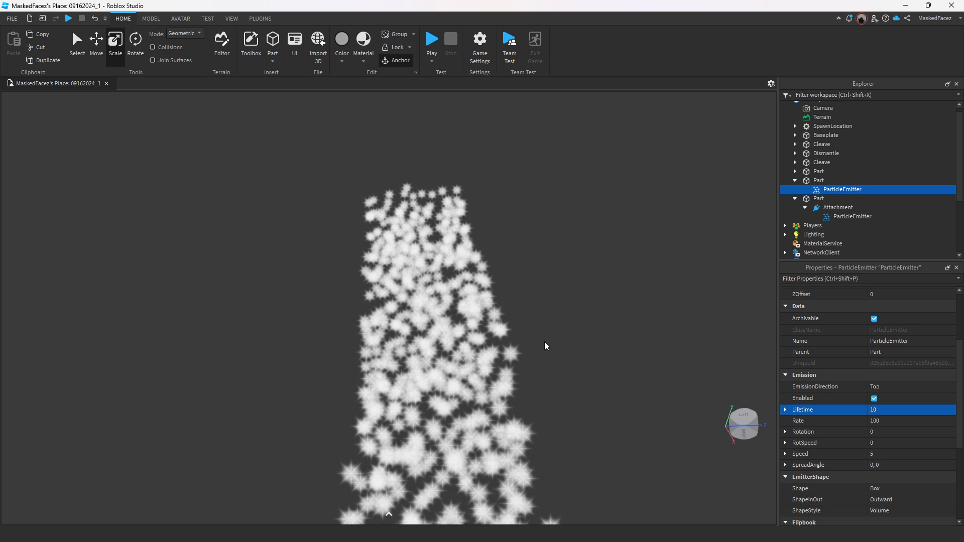
{"action": "right_click_drag", "start_coordinate": [545, 343], "coordinate": [545, 343]}
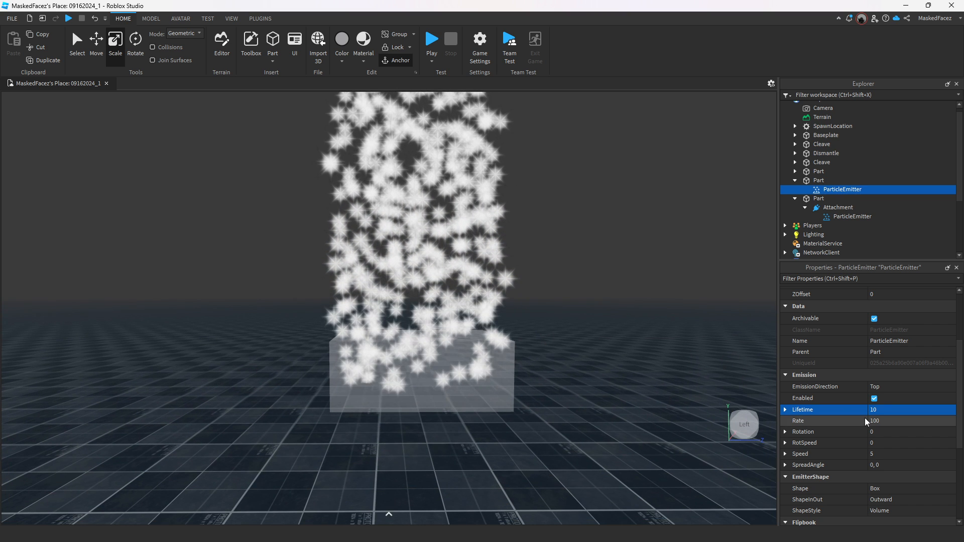
Set the Lifetime of the translucent block's ParticleEmitter to a range of 1, 10
{"action": "left_click", "coordinate": [888, 410]}
{"action": "key", "text": "BackSpace"}
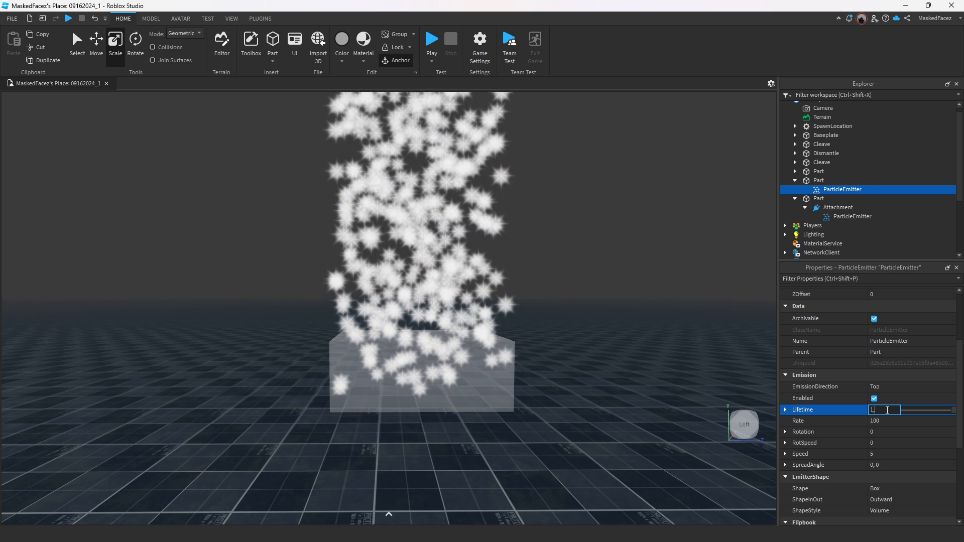
{"action": "type", "text": "1, 10"}
{"action": "key", "text": "Return"}
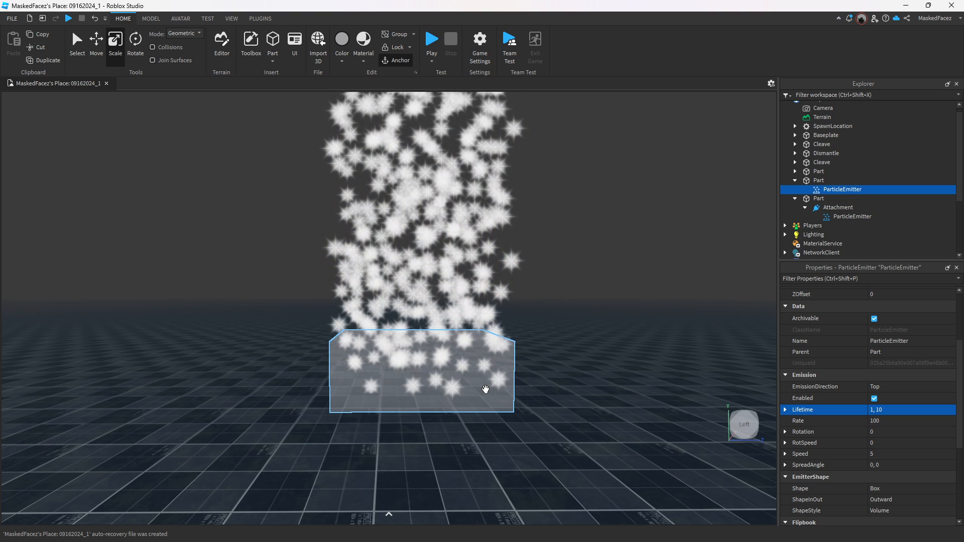
Examine from far and near how the heights of the block's particles vary with the Lifetime range
{"action": "right_click_drag", "start_coordinate": [486, 380], "coordinate": [486, 380]}
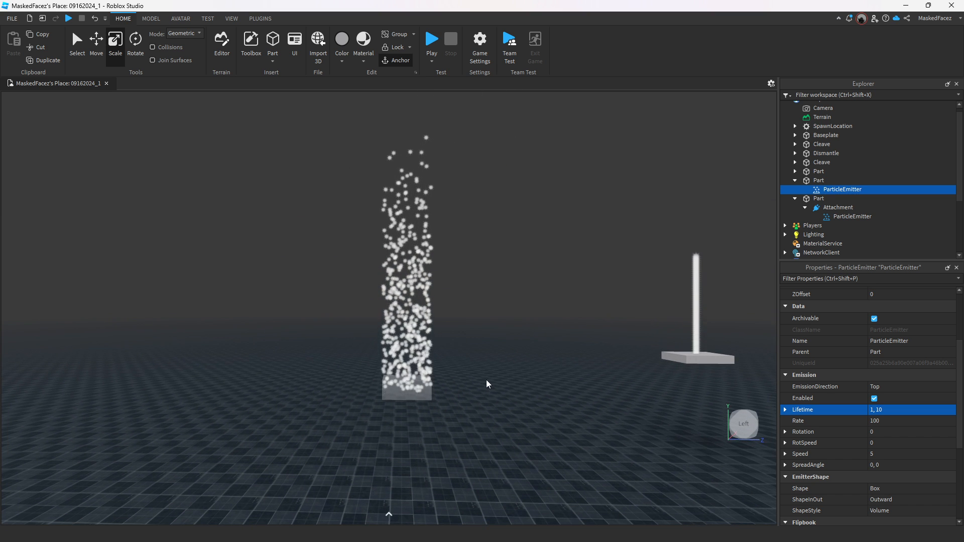
{"action": "right_click_drag", "start_coordinate": [573, 409], "coordinate": [574, 409]}
{"action": "key", "text": "w"}
{"action": "key", "text": "w"}
{"action": "key", "text": "s"}
{"action": "key", "text": "w"}
{"action": "key", "text": "w"}
{"action": "key", "text": "s"}
{"action": "key", "text": "w"}
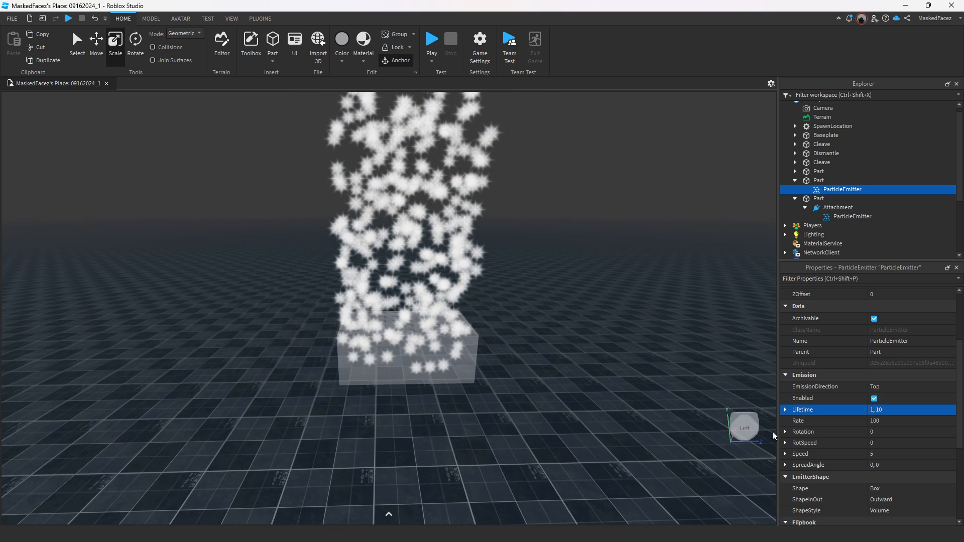
Set the Rotation of the block's ParticleEmitter to 50 and its Rate to 1
{"action": "left_click", "coordinate": [917, 421]}
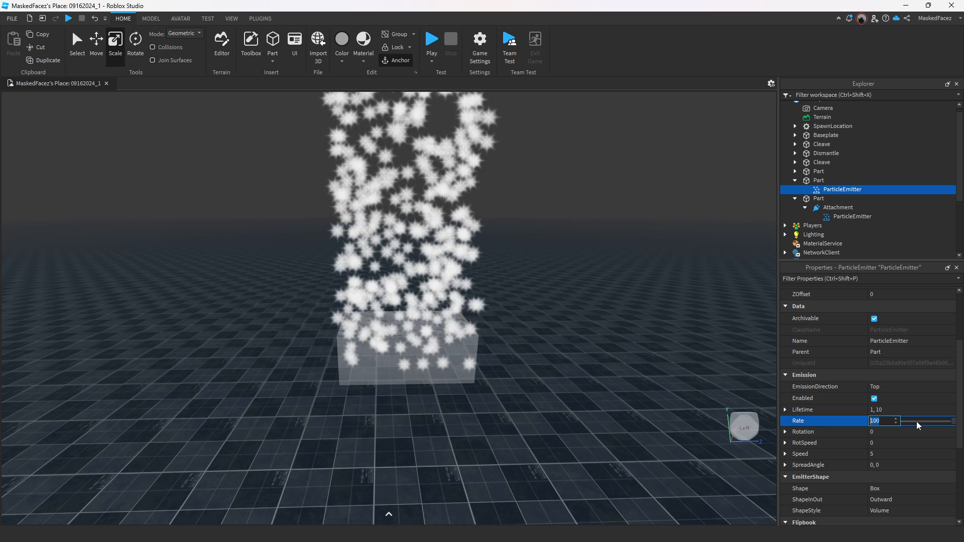
{"action": "left_click", "coordinate": [885, 433]}
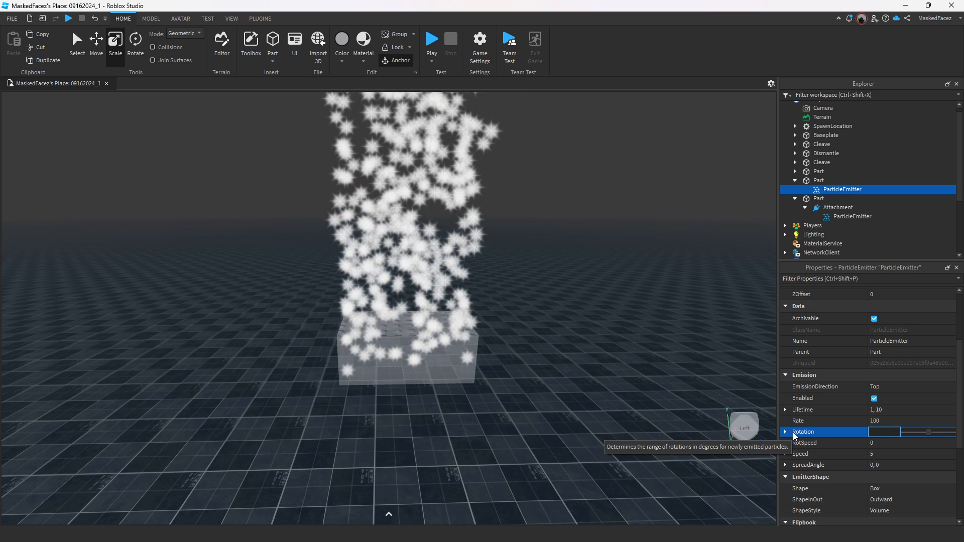
{"action": "type", "text": "50"}
{"action": "key", "text": "Return"}
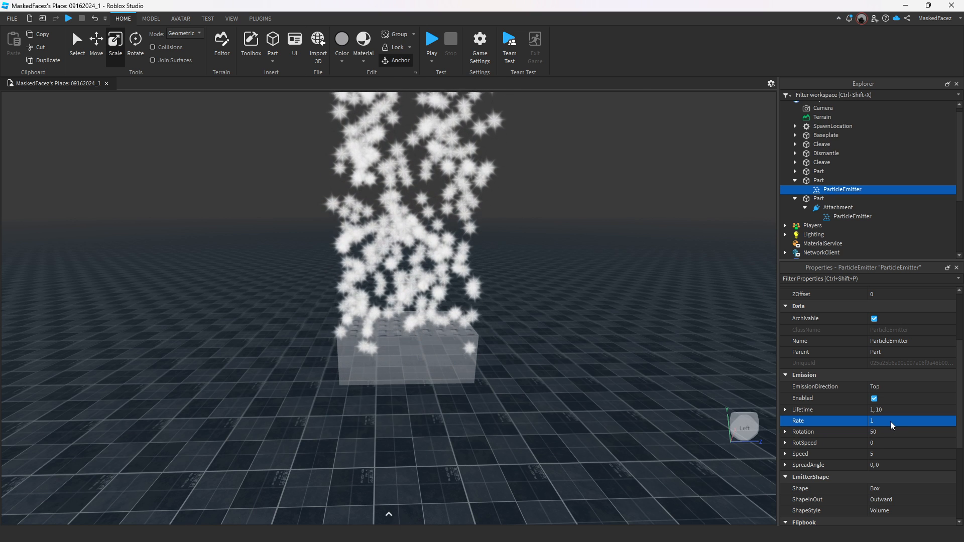
{"action": "scroll", "coordinate": [532, 420], "scroll_direction": "up", "scroll_amount": 5}
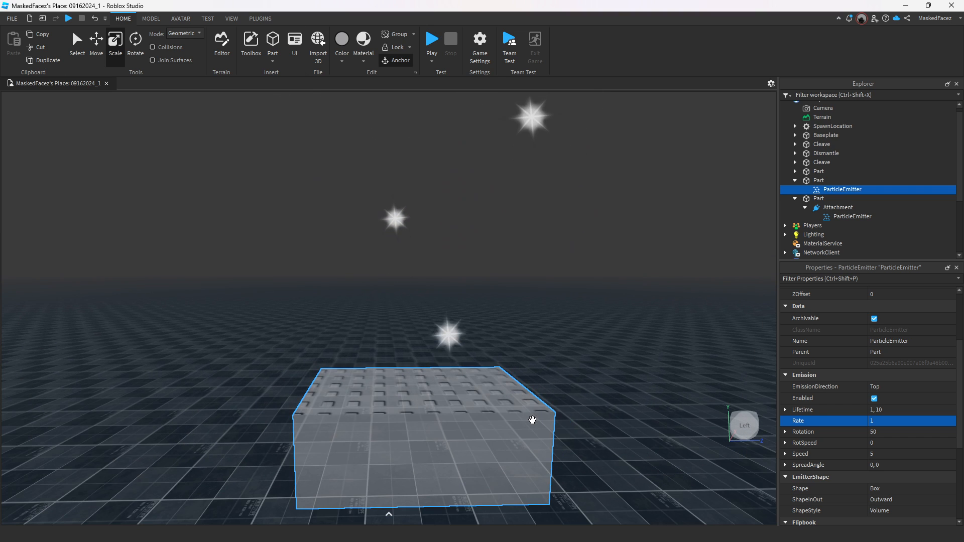
Try Rotation values of 90 and 100 on the block's ParticleEmitter
{"action": "left_click", "coordinate": [898, 433]}
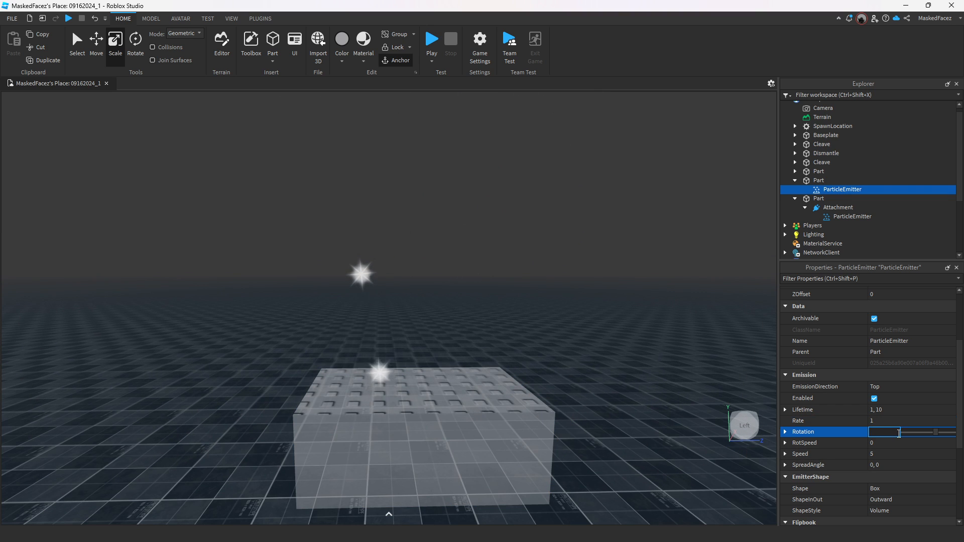
{"action": "type", "text": "90"}
{"action": "key", "text": "Return"}
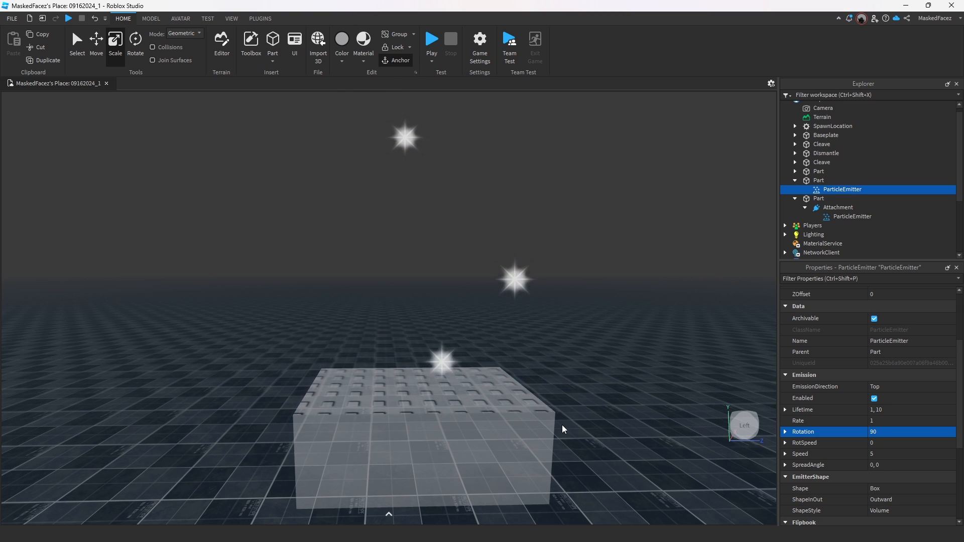
{"action": "left_click", "coordinate": [904, 432]}
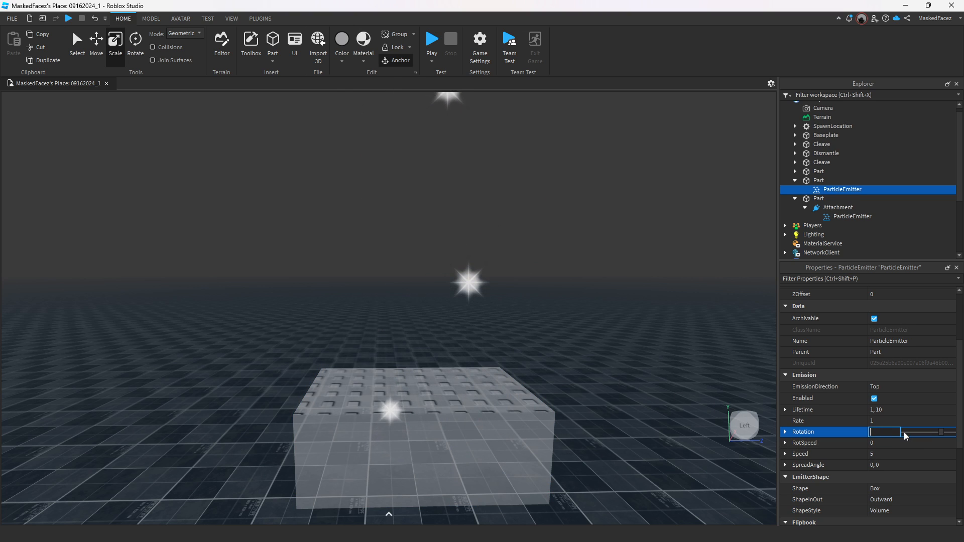
{"action": "type", "text": "100"}
{"action": "key", "text": "Return"}
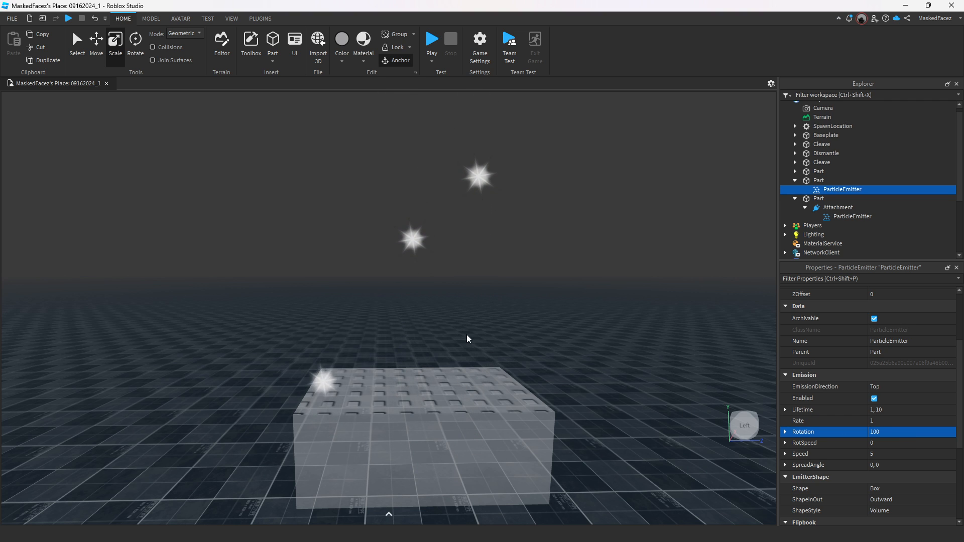
Set the Rotation of the block's ParticleEmitter to a range of -360, 360
{"action": "scroll", "coordinate": [466, 337], "scroll_direction": "up", "scroll_amount": 3}
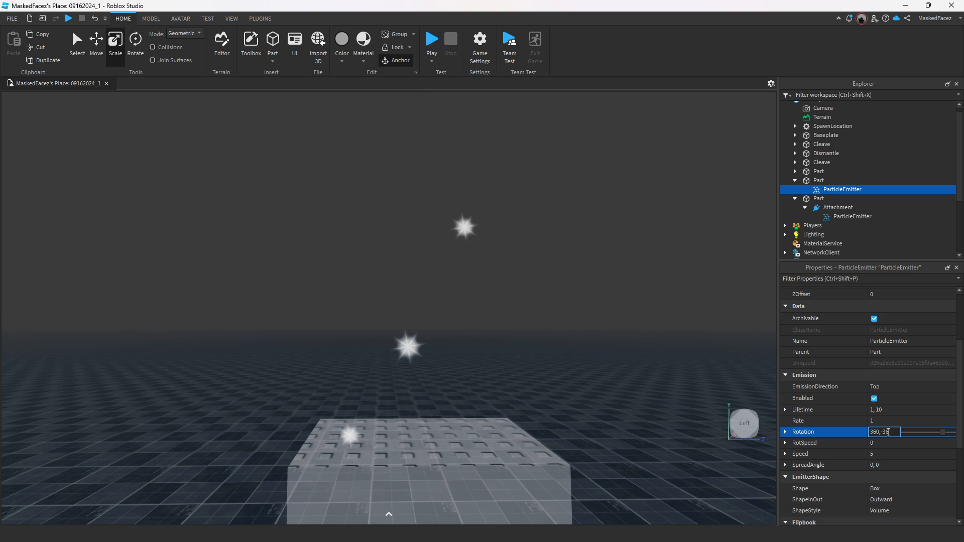
{"action": "key", "text": "Return"}
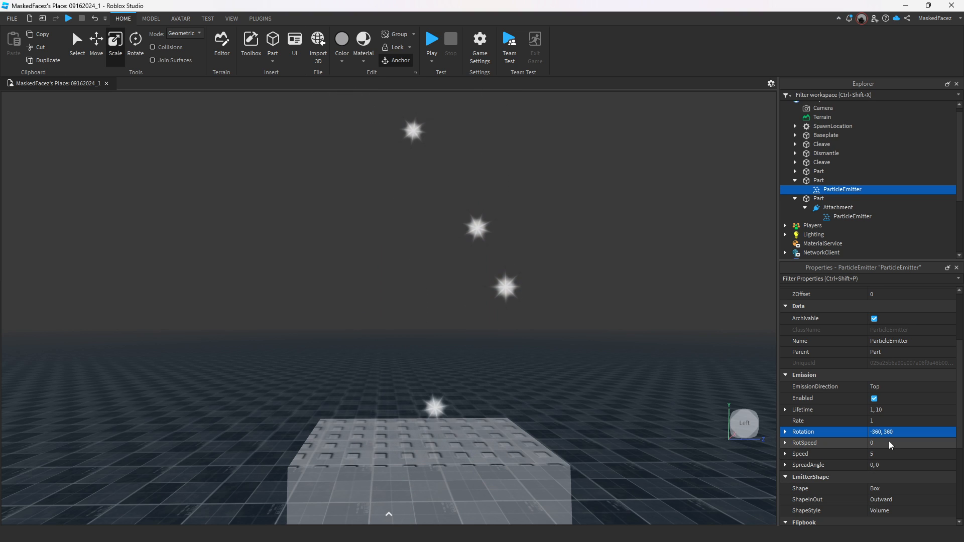
Set the RotSpeed of the block's ParticleEmitter to a range of -100, 100
{"action": "left_click", "coordinate": [889, 441]}
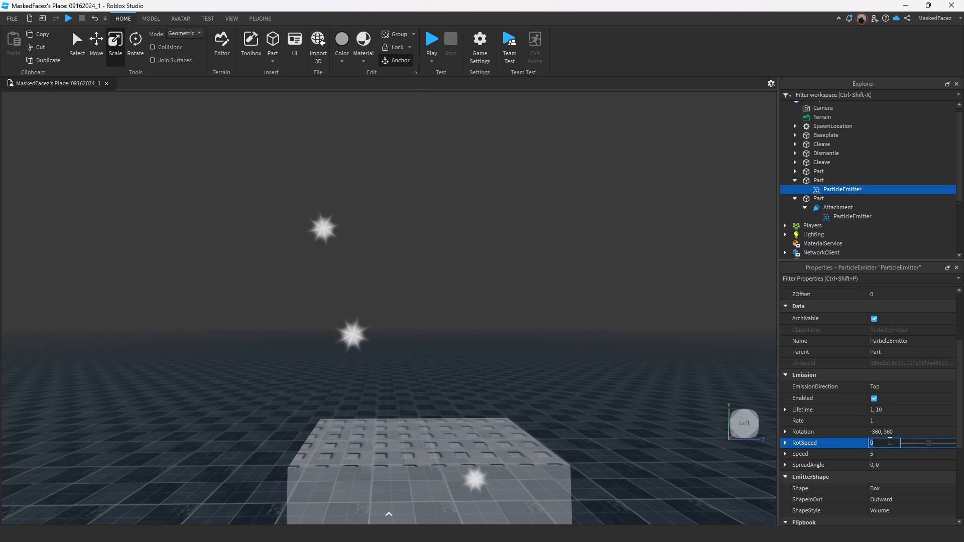
{"action": "key", "text": "BackSpace"}
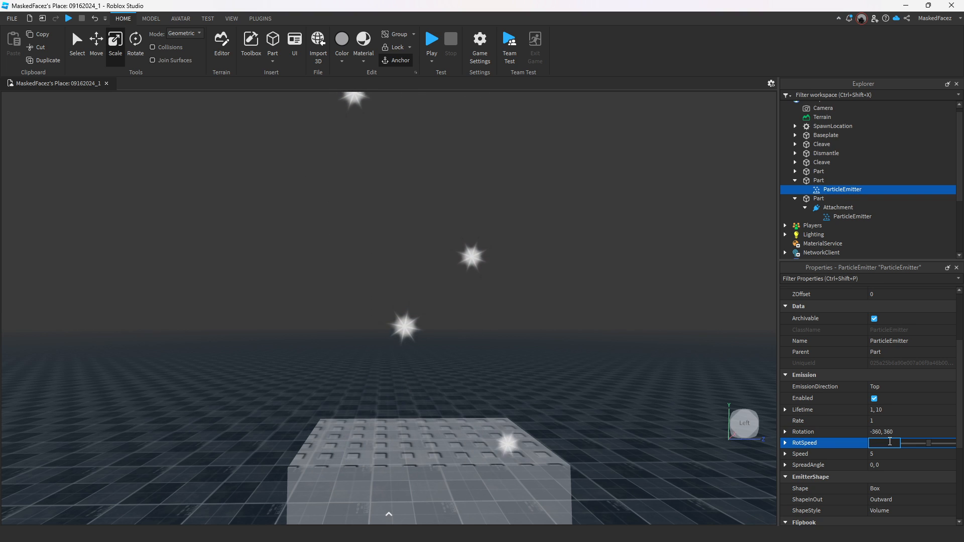
{"action": "type", "text": "1"}
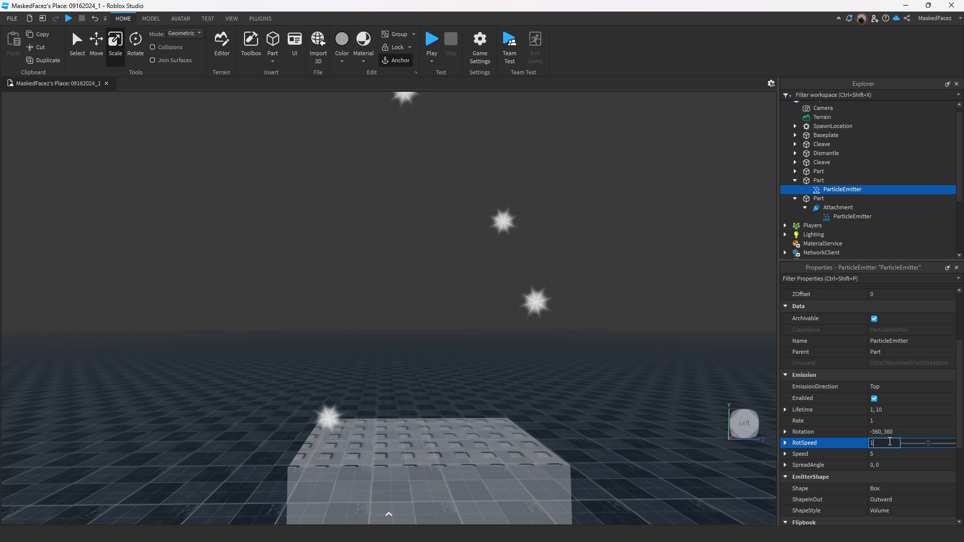
{"action": "type", "text": "00,"}
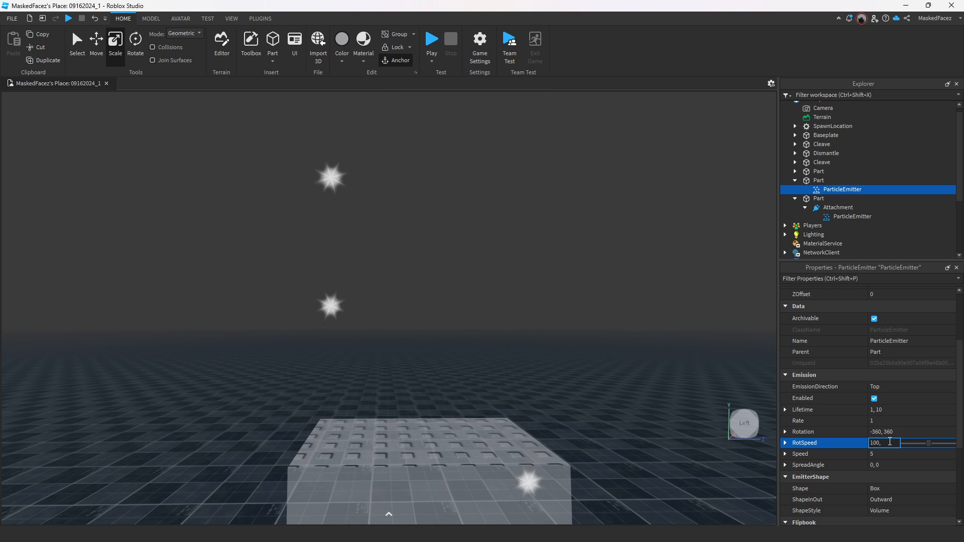
{"action": "type", "text": "-100"}
{"action": "key", "text": "Return"}
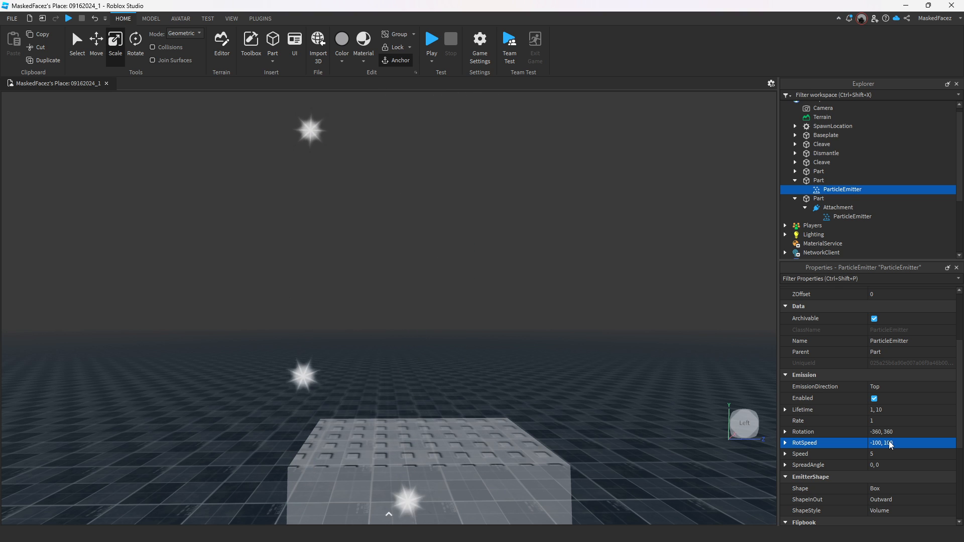
Set the Speed of the block's ParticleEmitter to 10 and view the faster particles
{"action": "left_click", "coordinate": [908, 454]}
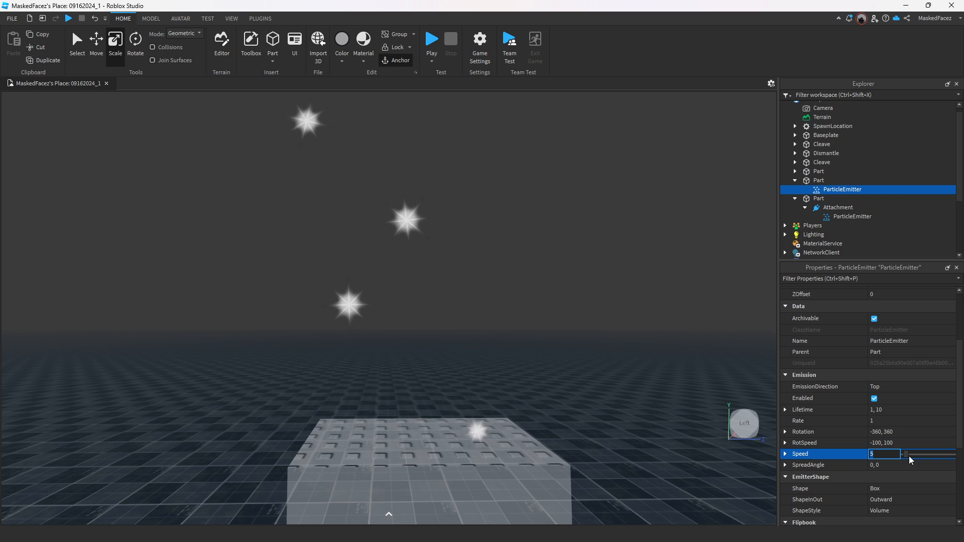
{"action": "type", "text": "10"}
{"action": "key", "text": "Return"}
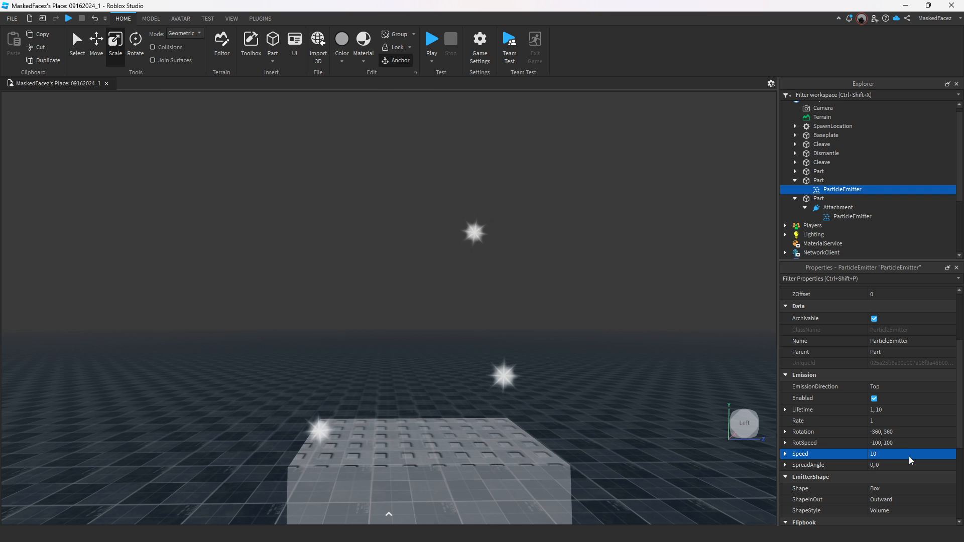
{"action": "right_click_drag", "start_coordinate": [535, 441], "coordinate": [535, 441]}
Select the ParticleEmitter inside the other part's Attachment and set its SpreadAngle to 15, 0
{"action": "left_click", "coordinate": [898, 466]}
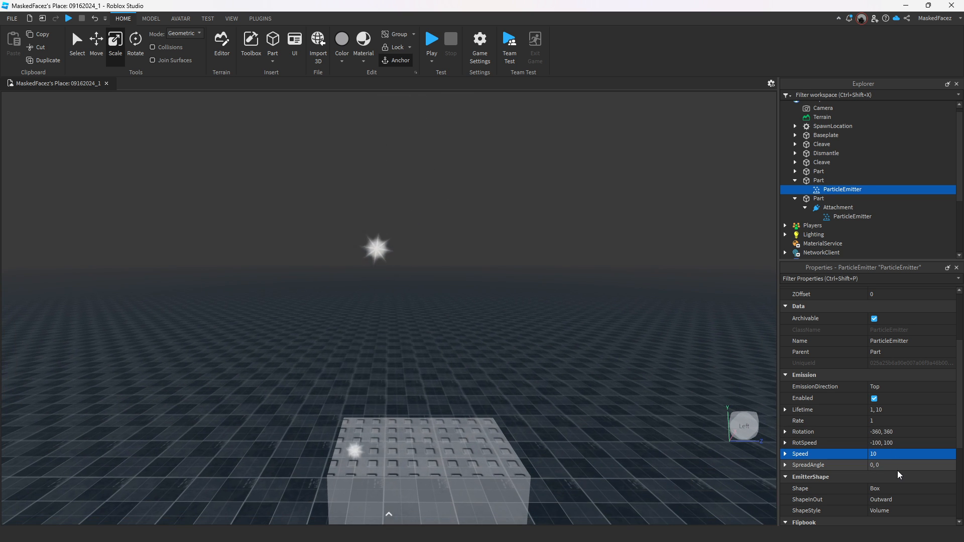
{"action": "right_click_drag", "start_coordinate": [568, 415], "coordinate": [568, 414]}
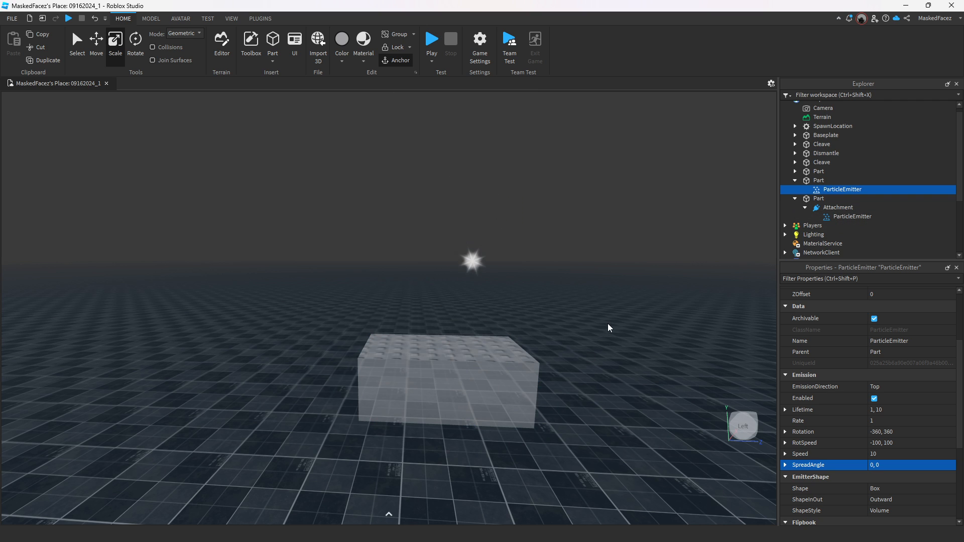
{"action": "key", "text": "d"}
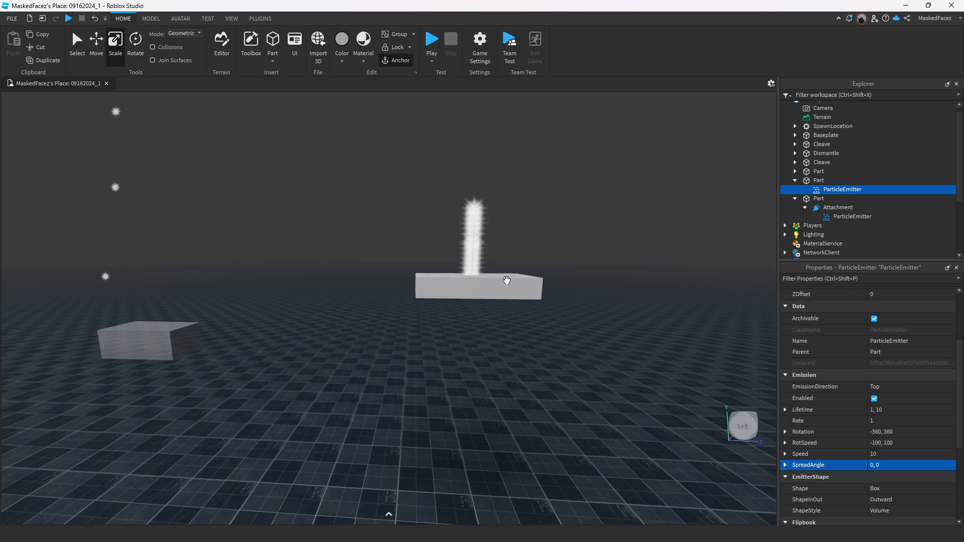
{"action": "left_click", "coordinate": [521, 295]}
{"action": "right_click_drag", "start_coordinate": [520, 306], "coordinate": [533, 302]}
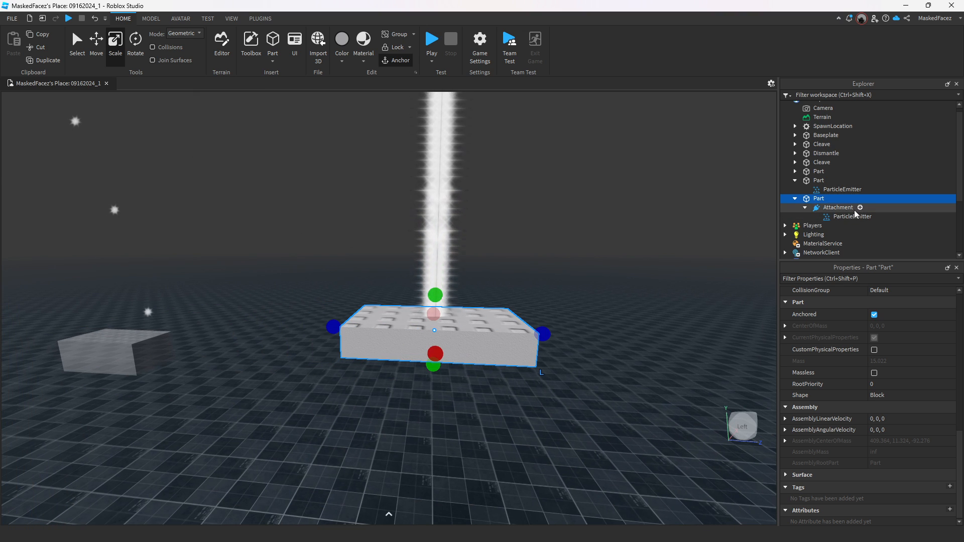
{"action": "left_click", "coordinate": [852, 217]}
{"action": "scroll", "coordinate": [892, 427], "scroll_direction": "down", "scroll_amount": 4}
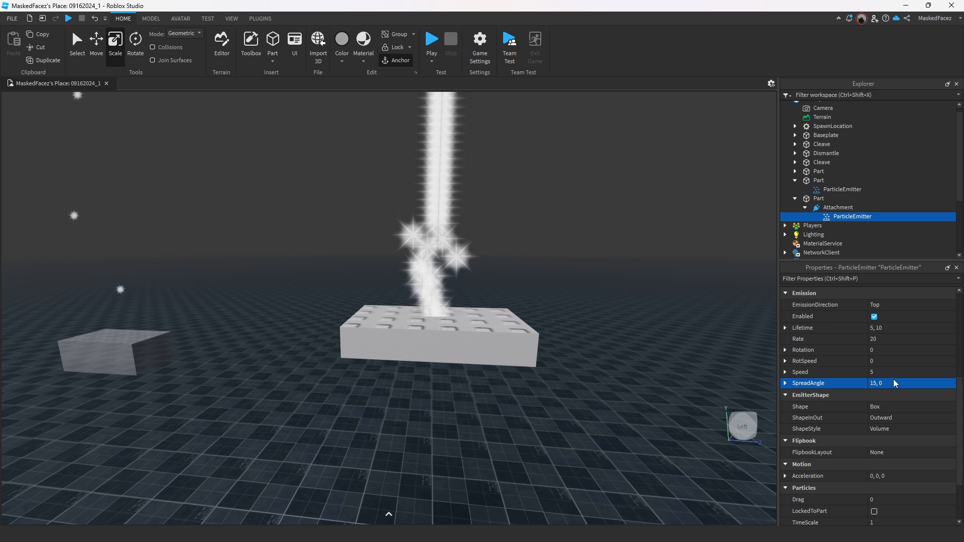
{"action": "scroll", "coordinate": [479, 311], "scroll_direction": "up", "scroll_amount": 8}
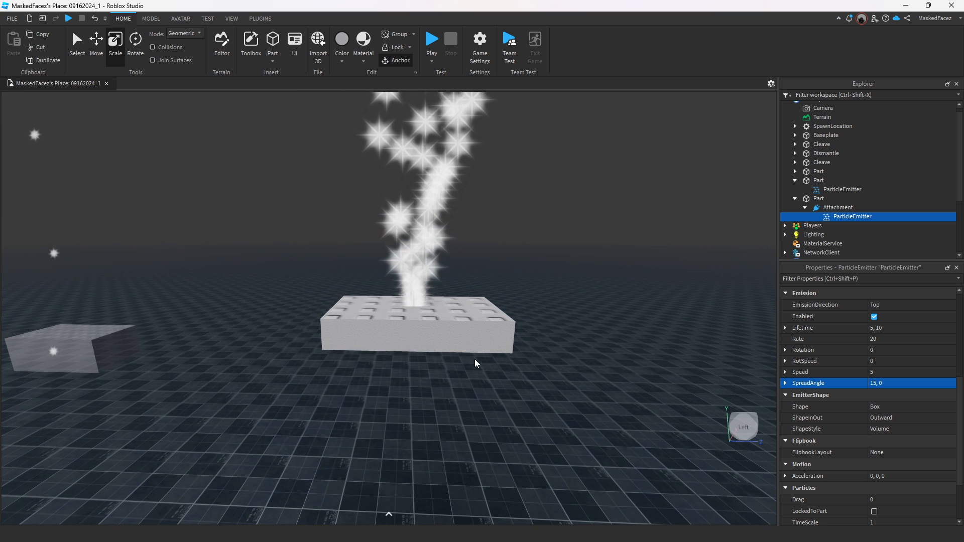
Set the SpreadAngle of the Attachment's ParticleEmitter to 15, -15 and view the particle column near and far
{"action": "left_click", "coordinate": [901, 383]}
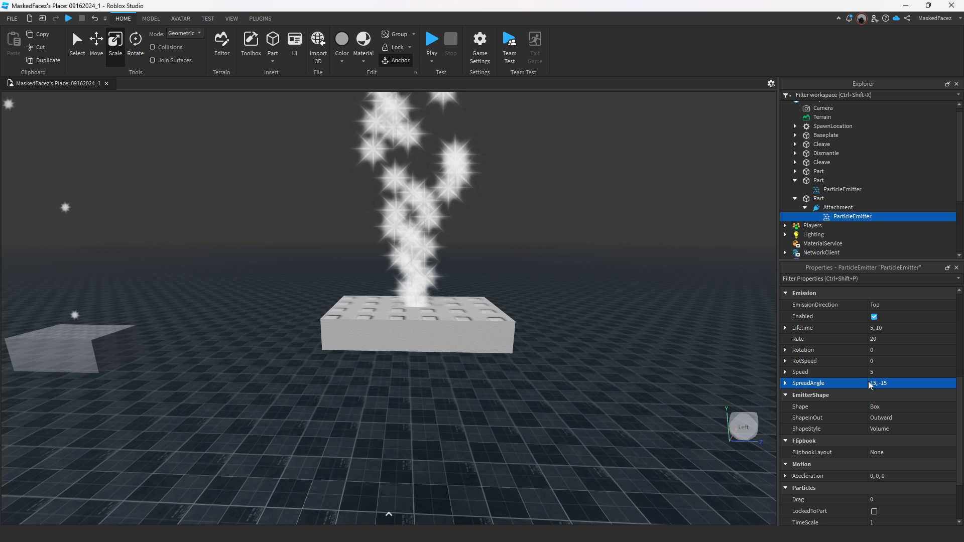
{"action": "scroll", "coordinate": [511, 316], "scroll_direction": "up", "scroll_amount": 5}
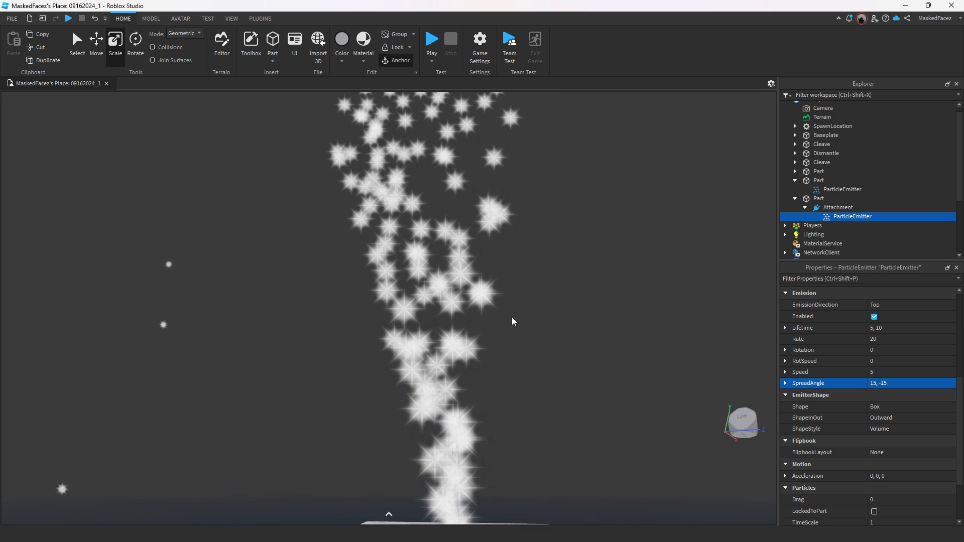
{"action": "scroll", "coordinate": [511, 317], "scroll_direction": "down", "scroll_amount": 5}
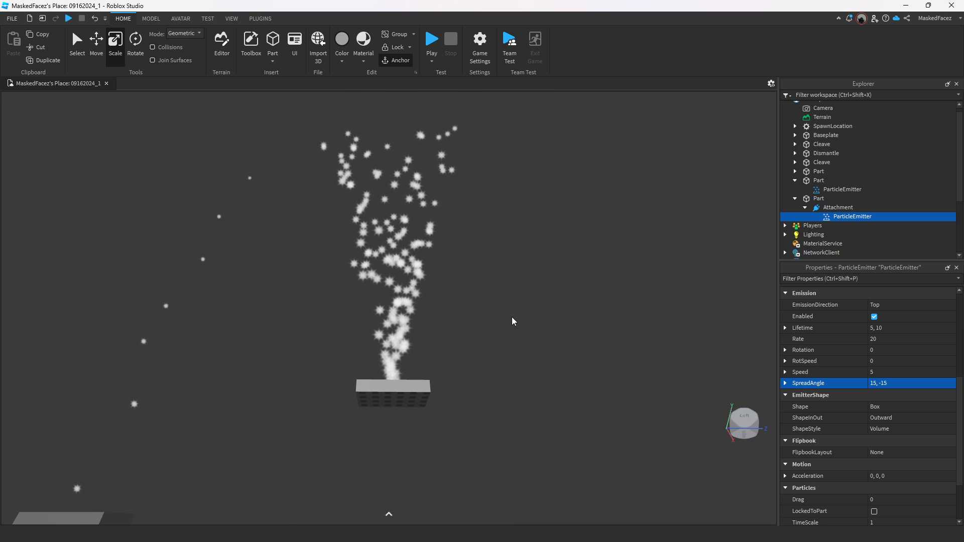
{"action": "scroll", "coordinate": [512, 318], "scroll_direction": "up", "scroll_amount": 5}
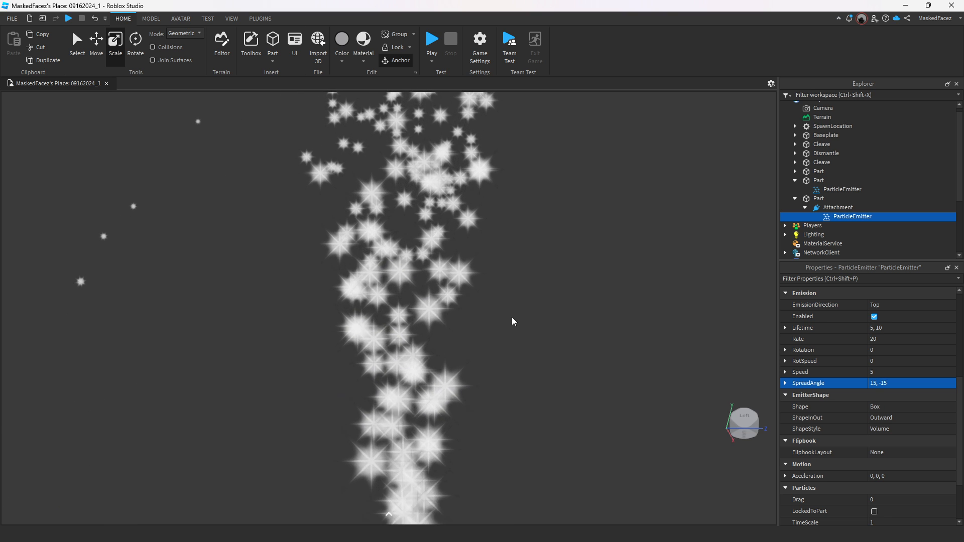
{"action": "scroll", "coordinate": [511, 318], "scroll_direction": "down", "scroll_amount": 5}
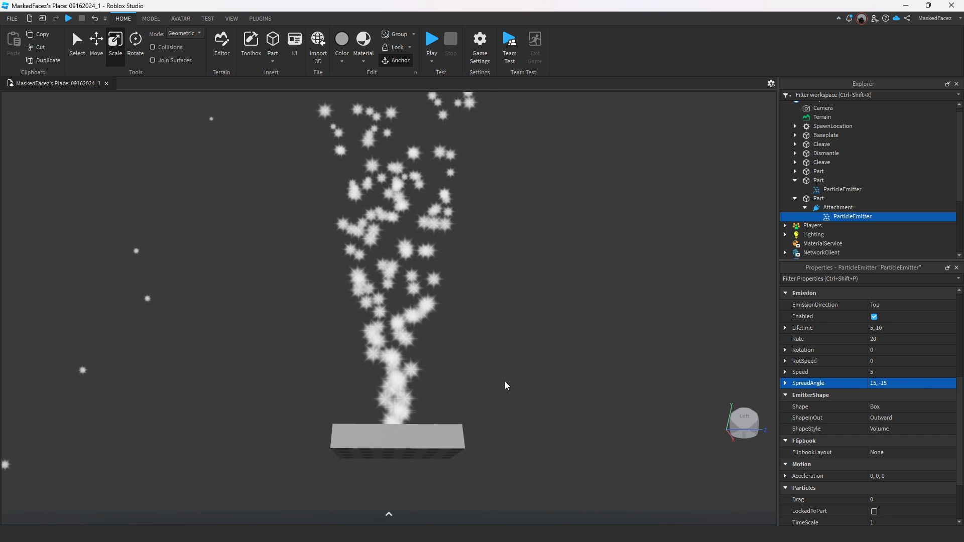
{"action": "right_click_drag", "start_coordinate": [505, 381], "coordinate": [505, 381]}
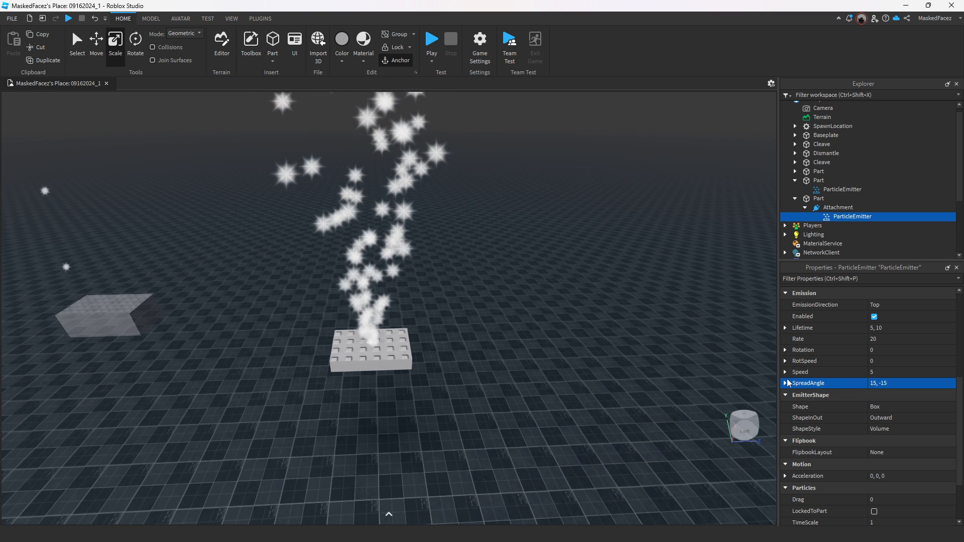
Expand SpreadAngle into its X and Y components and examine the particle spread from several sides of the part
{"action": "left_click", "coordinate": [886, 383]}
{"action": "left_click", "coordinate": [785, 383]}
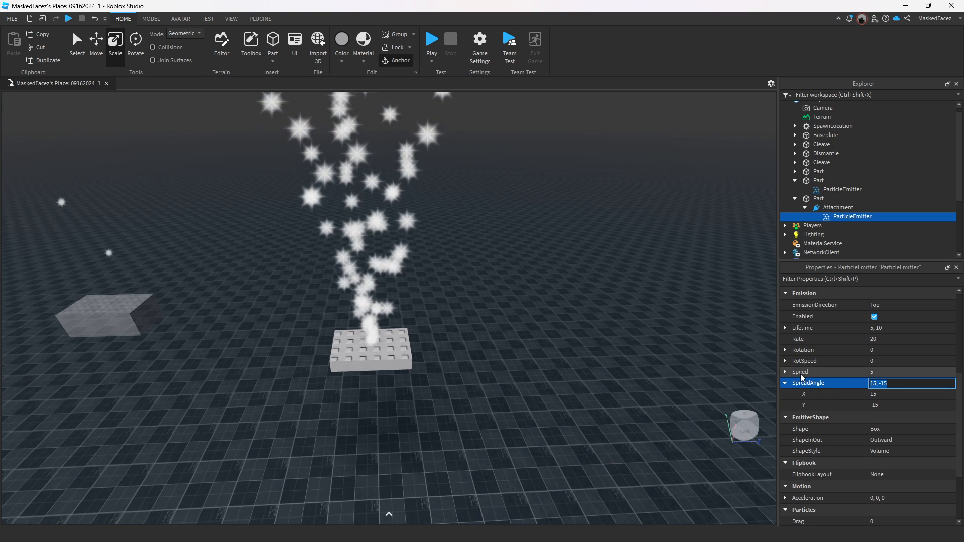
{"action": "scroll", "coordinate": [591, 385], "scroll_direction": "up", "scroll_amount": 2}
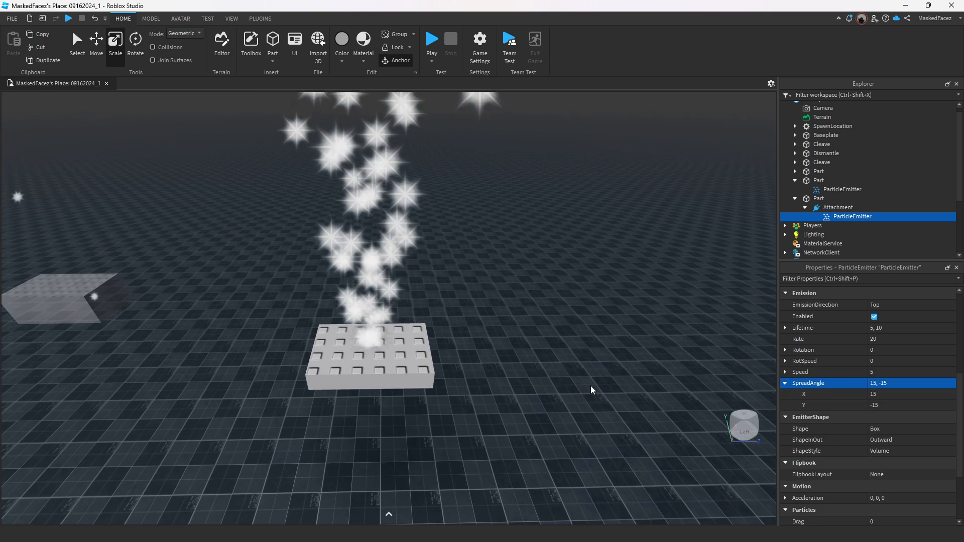
{"action": "scroll", "coordinate": [591, 384], "scroll_direction": "up", "scroll_amount": 5}
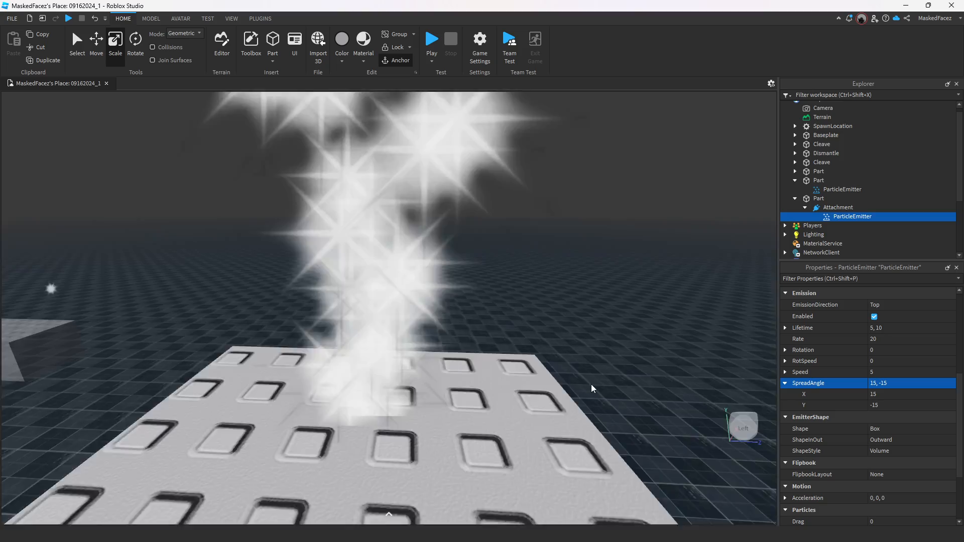
{"action": "scroll", "coordinate": [592, 385], "scroll_direction": "down", "scroll_amount": 4}
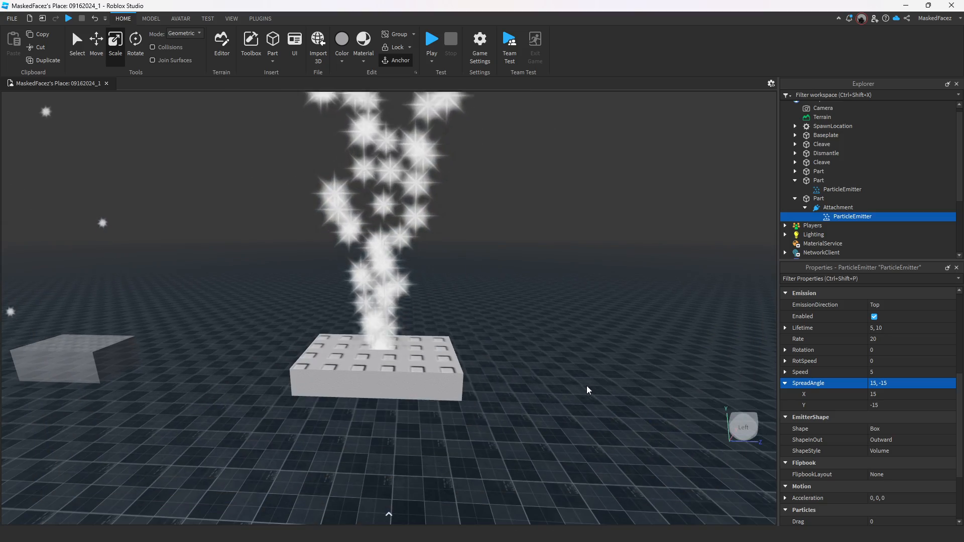
{"action": "right_click_drag", "start_coordinate": [507, 366], "coordinate": [546, 351]}
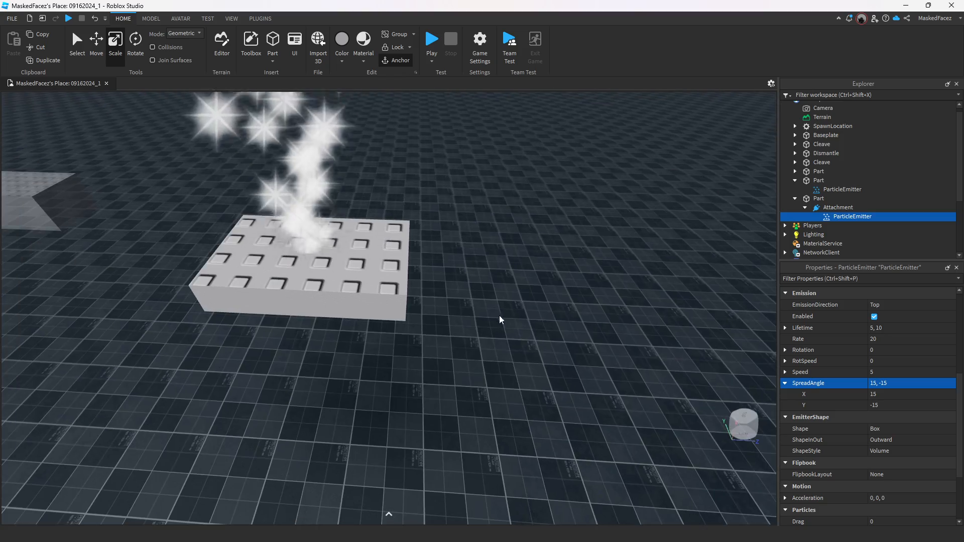
{"action": "right_click_drag", "start_coordinate": [499, 315], "coordinate": [430, 291]}
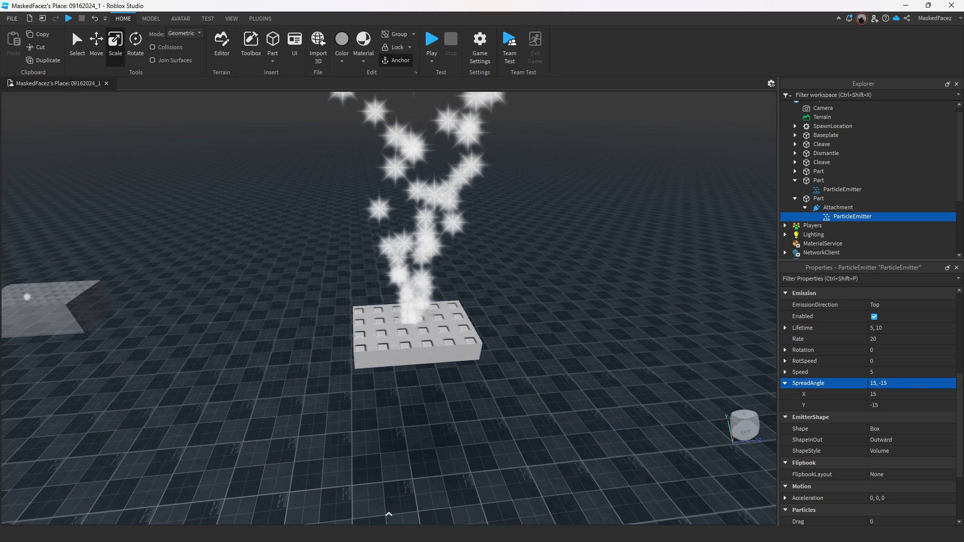
Set the SpreadAngle of the Attachment's ParticleEmitter to 50, -50 and view the wider spread
{"action": "left_click", "coordinate": [895, 383]}
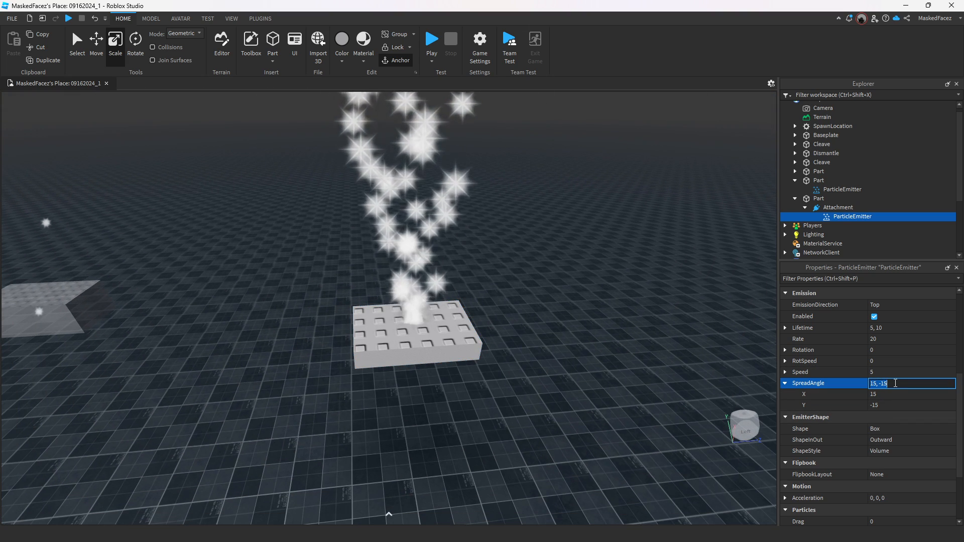
{"action": "type", "text": "50, -50"}
{"action": "key", "text": "Return"}
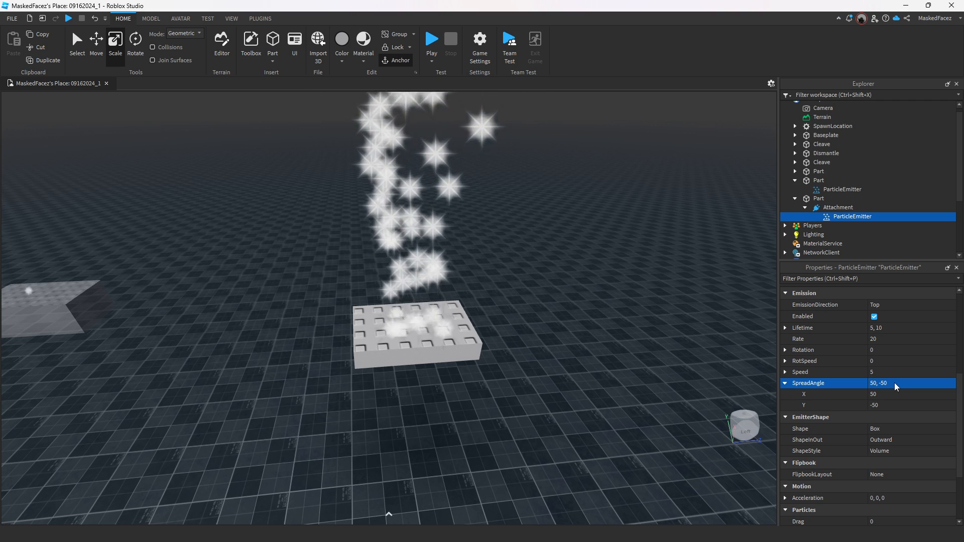
{"action": "scroll", "coordinate": [503, 321], "scroll_direction": "down", "scroll_amount": 3}
{"action": "scroll", "coordinate": [503, 321], "scroll_direction": "down", "scroll_amount": 1}
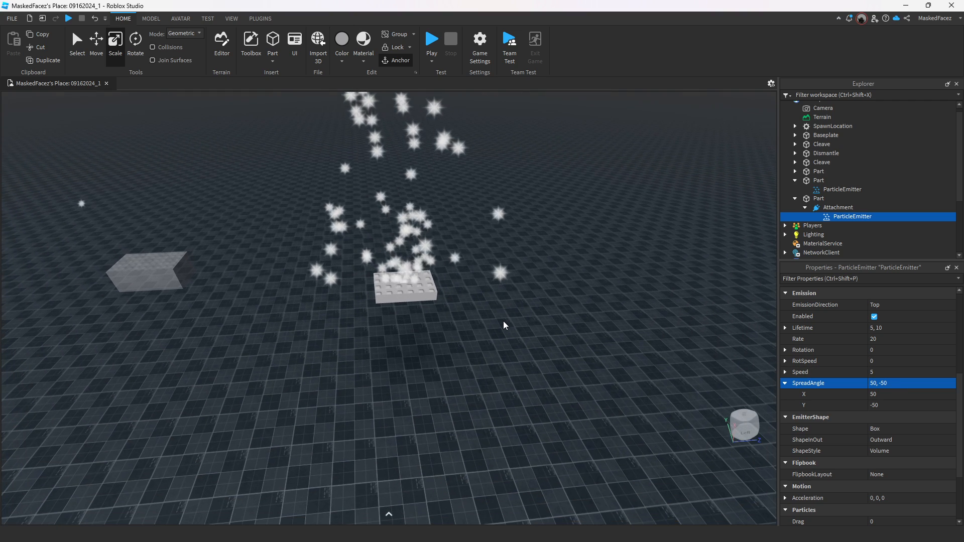
{"action": "scroll", "coordinate": [503, 321], "scroll_direction": "up", "scroll_amount": 5}
{"action": "right_click_drag", "start_coordinate": [503, 321], "coordinate": [503, 321]}
{"action": "scroll", "coordinate": [503, 321], "scroll_direction": "down", "scroll_amount": 5}
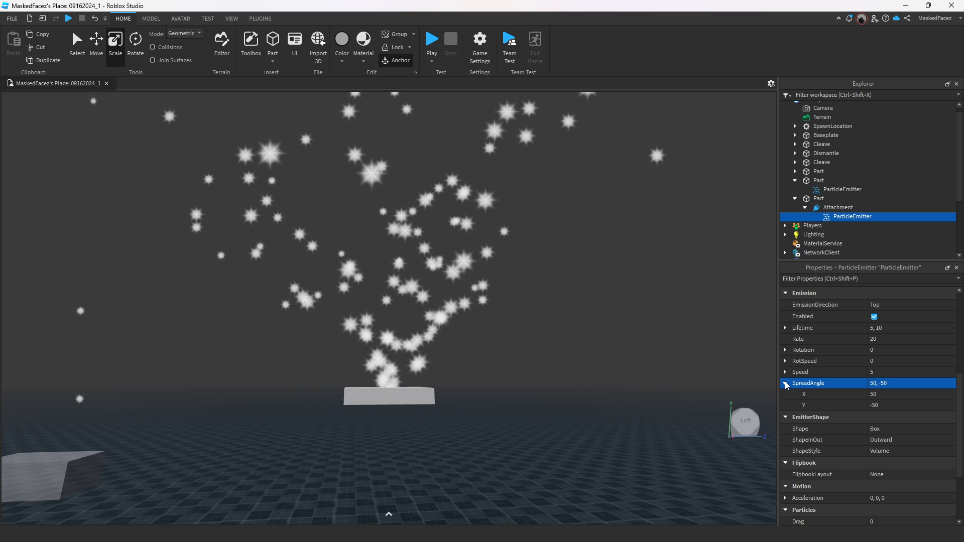
Reset the SpreadAngle of the Attachment's ParticleEmitter to 0, 0 and collapse its X and Y components
{"action": "left_click", "coordinate": [900, 383]}
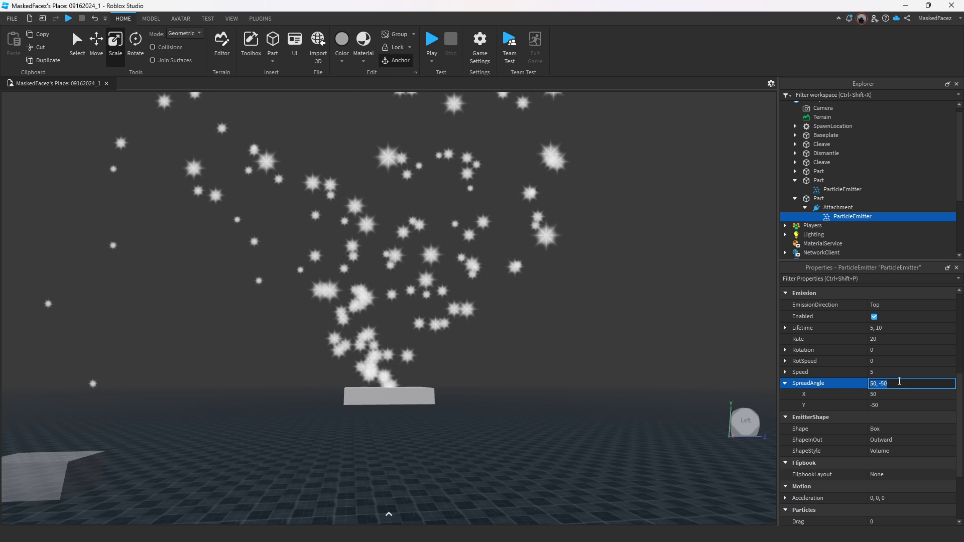
{"action": "type", "text": "0,0"}
{"action": "key", "text": "Return"}
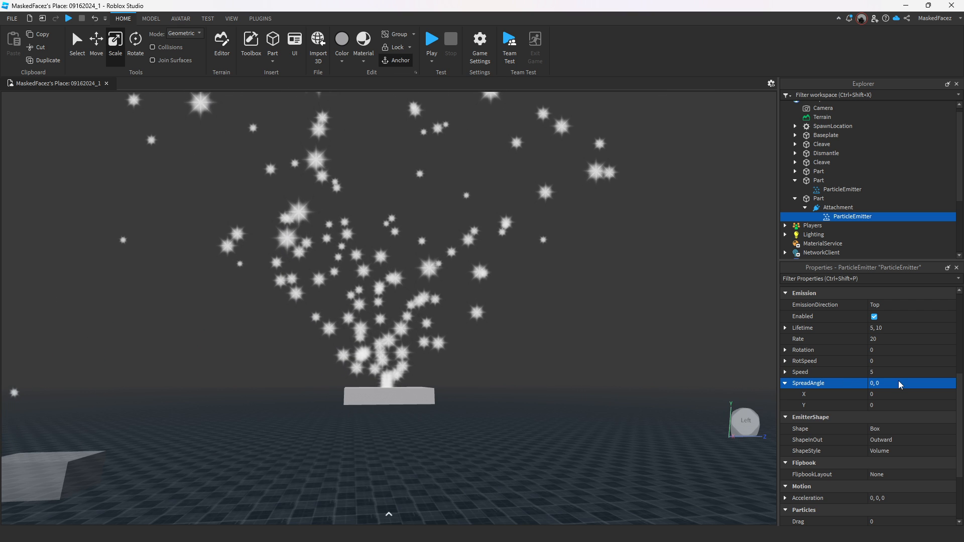
{"action": "key", "text": "w"}
{"action": "right_click_drag", "start_coordinate": [537, 385], "coordinate": [536, 385]}
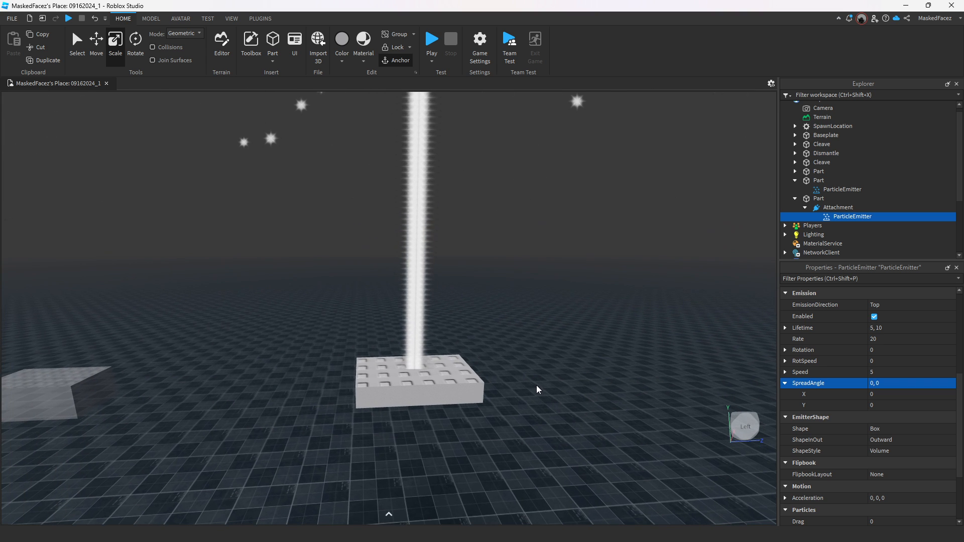
{"action": "left_click", "coordinate": [786, 384]}
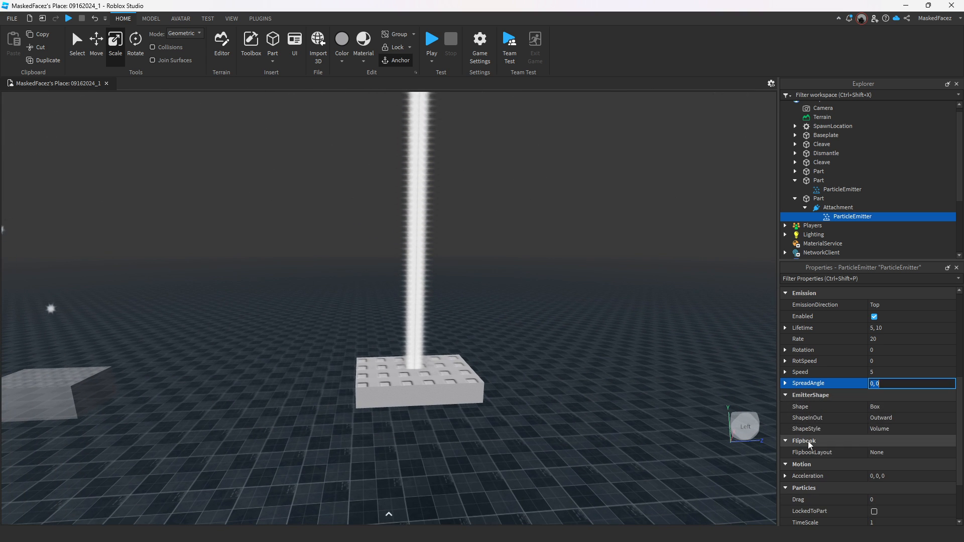
{"action": "left_click", "coordinate": [810, 398]}
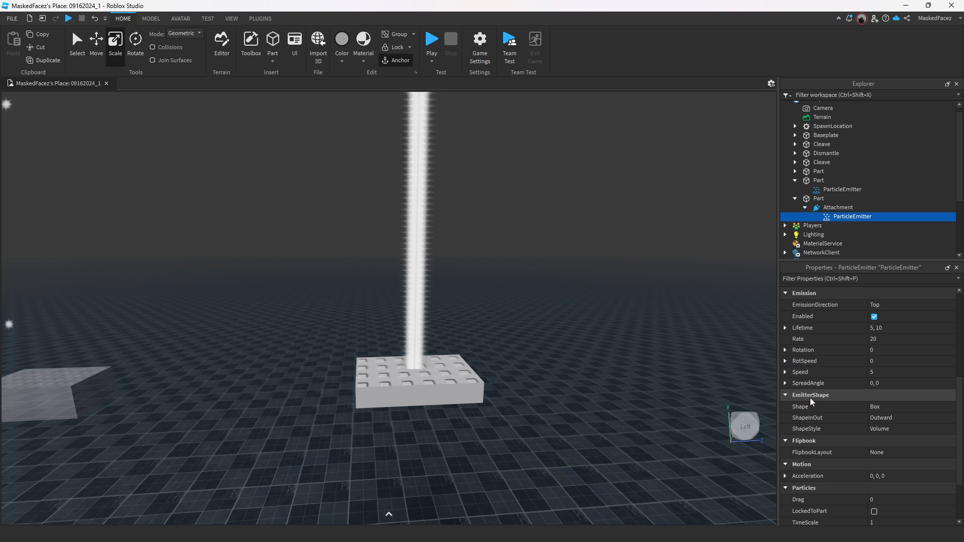
Review the EmitterShape, Flipbook, Motion, Particles and Appearance properties of the Attachment's ParticleEmitter
{"action": "scroll", "coordinate": [817, 405], "scroll_direction": "up", "scroll_amount": 5}
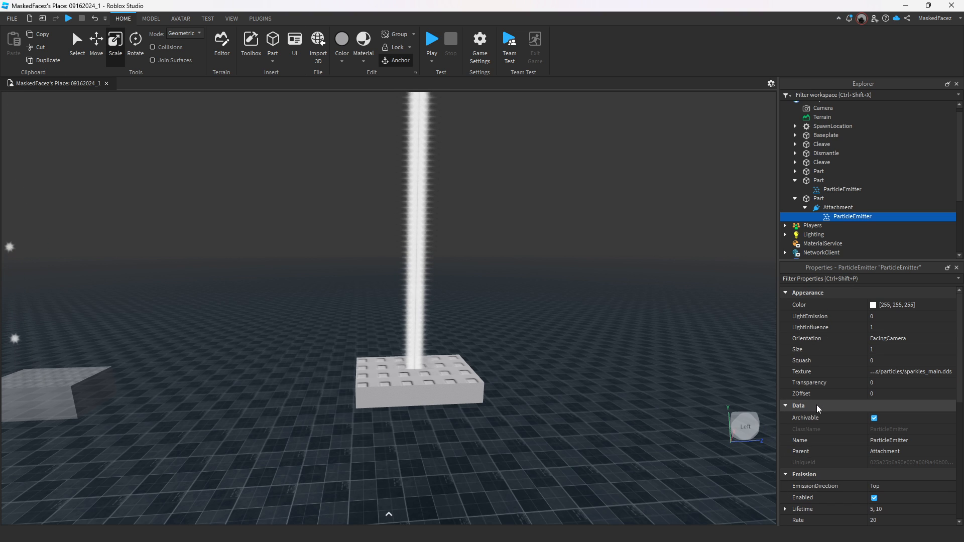
{"action": "scroll", "coordinate": [817, 405], "scroll_direction": "down", "scroll_amount": 4}
{"action": "scroll", "coordinate": [816, 405], "scroll_direction": "down", "scroll_amount": 3}
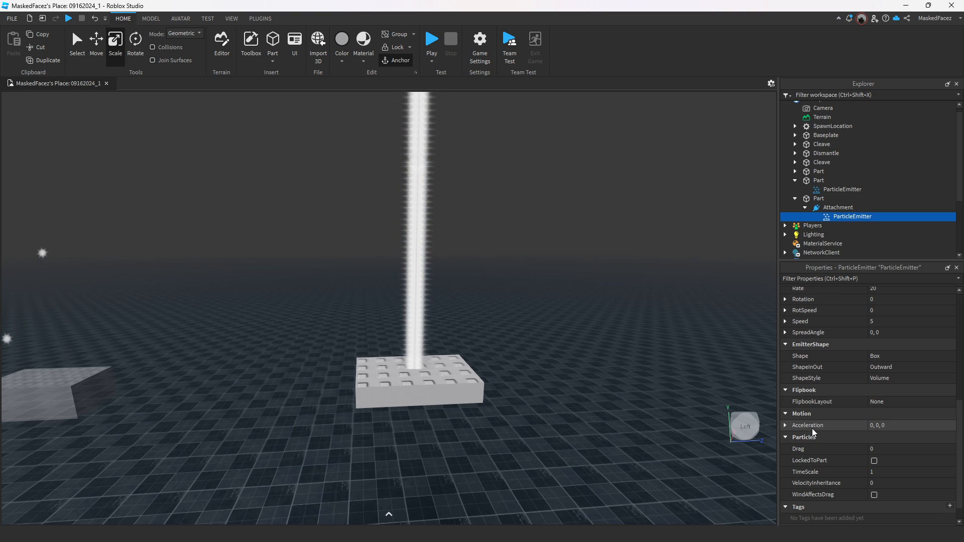
{"action": "scroll", "coordinate": [812, 429], "scroll_direction": "up", "scroll_amount": 2}
{"action": "scroll", "coordinate": [812, 428], "scroll_direction": "down", "scroll_amount": 3}
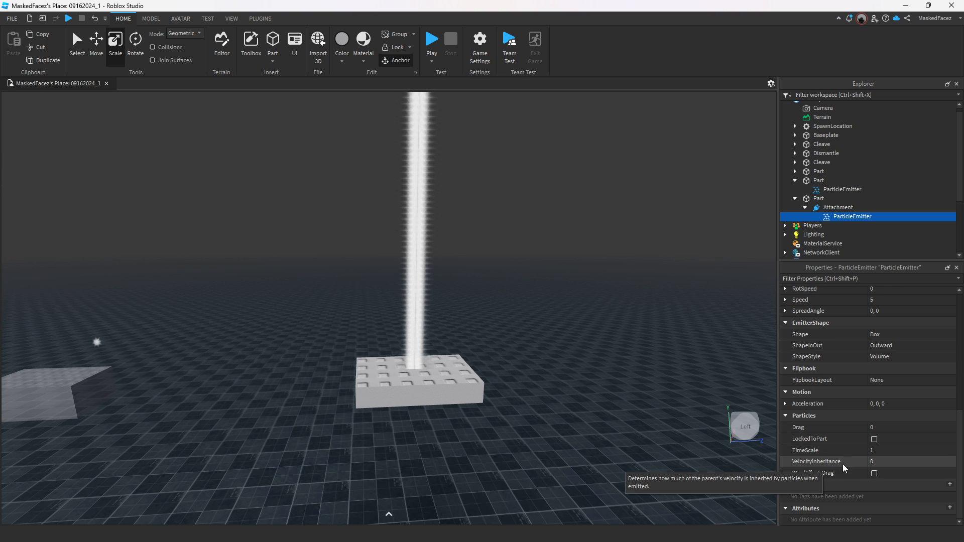
{"action": "scroll", "coordinate": [845, 461], "scroll_direction": "up", "scroll_amount": 2}
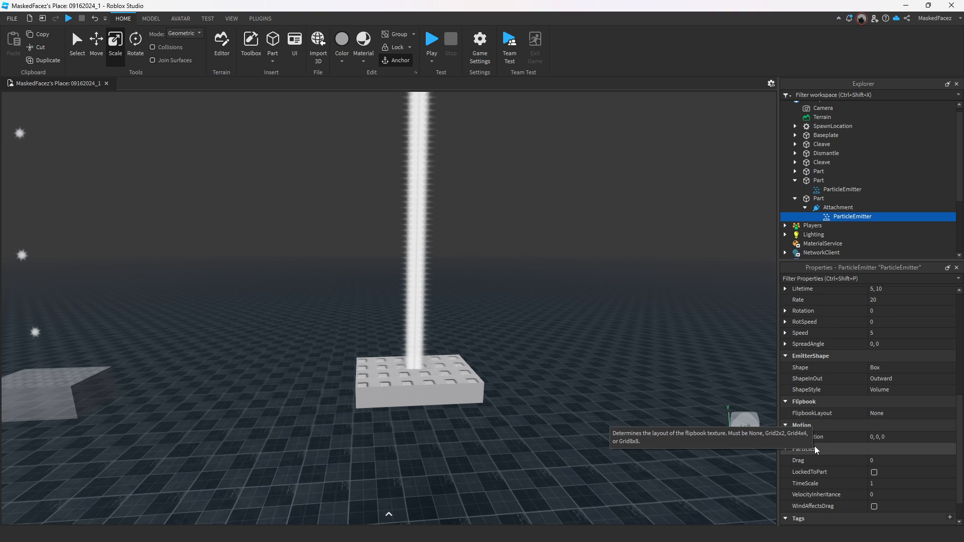
{"action": "scroll", "coordinate": [815, 447], "scroll_direction": "down", "scroll_amount": 2}
{"action": "scroll", "coordinate": [813, 471], "scroll_direction": "up", "scroll_amount": 2}
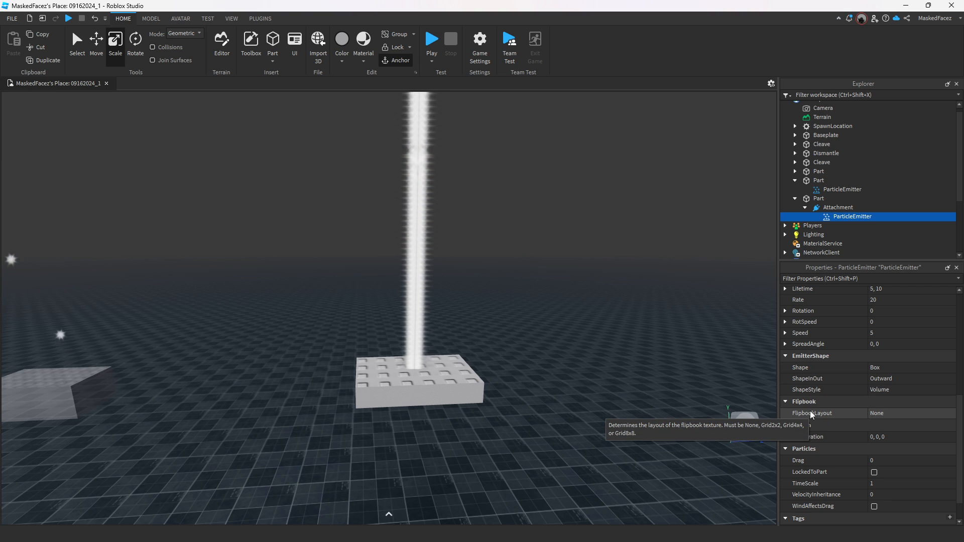
{"action": "scroll", "coordinate": [822, 469], "scroll_direction": "up", "scroll_amount": 4}
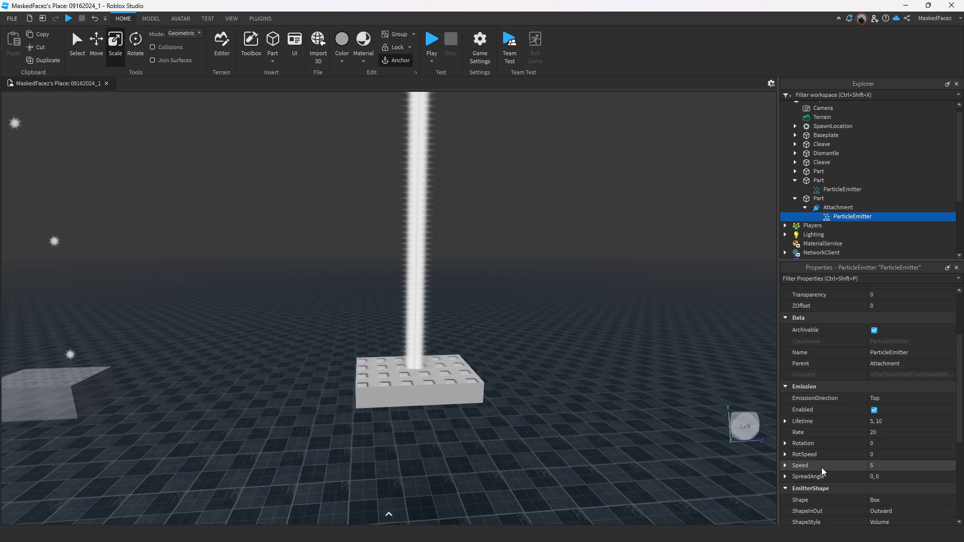
{"action": "scroll", "coordinate": [821, 467], "scroll_direction": "up", "scroll_amount": 3}
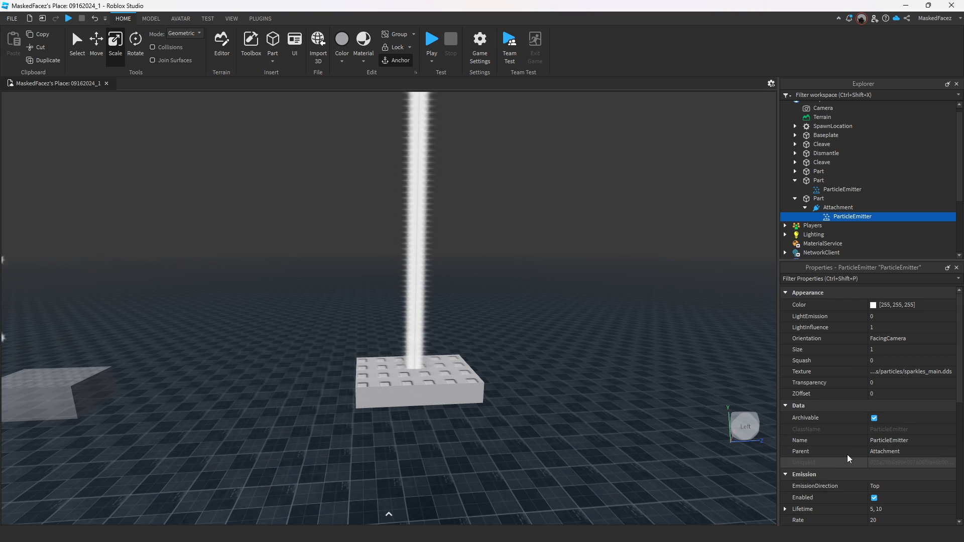
Set the Color of the Attachment's ParticleEmitter to the light pink basic color 255, 170, 255
{"action": "left_click", "coordinate": [874, 307]}
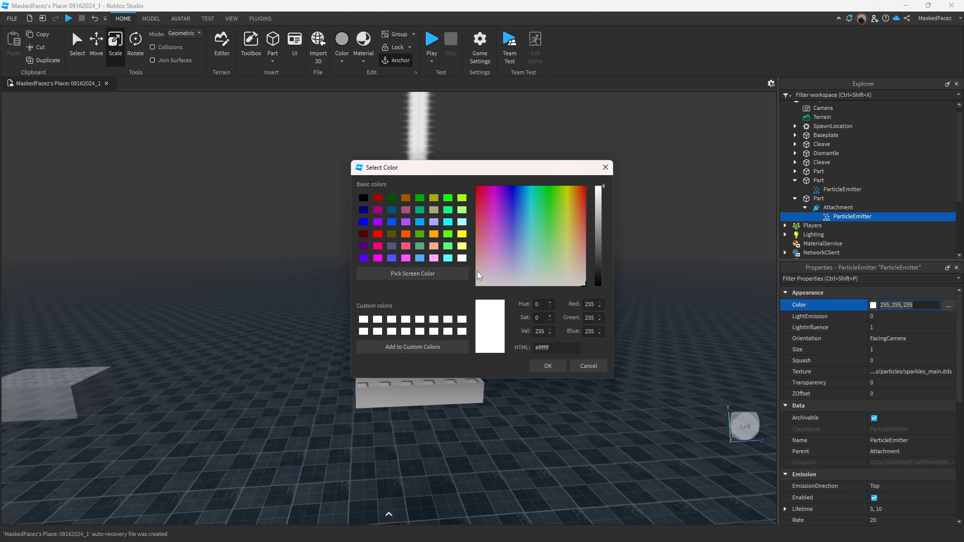
{"action": "left_click", "coordinate": [434, 258]}
{"action": "left_click", "coordinate": [552, 366]}
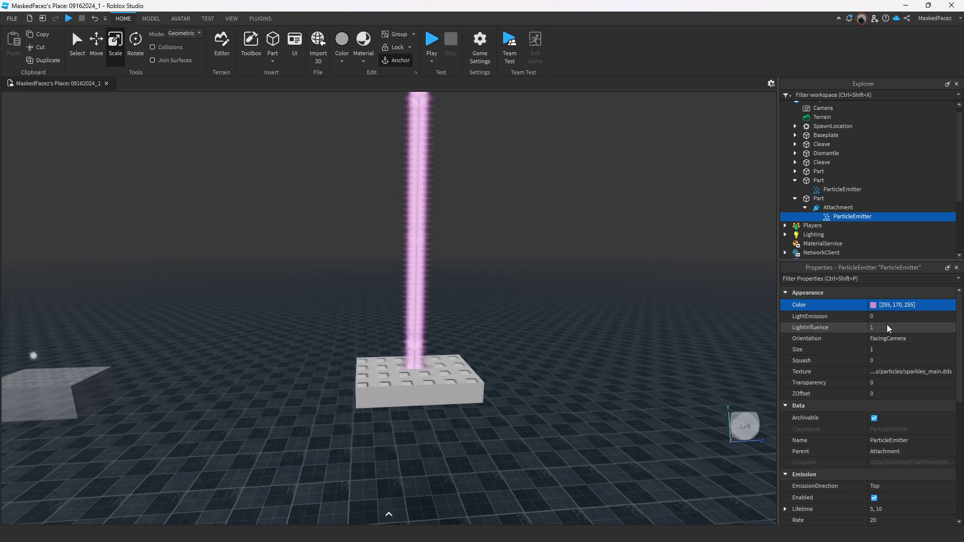
Change the Color of the Attachment's ParticleEmitter to a custom light green of 144, 255, 97
{"action": "left_click", "coordinate": [873, 311]}
{"action": "left_click_drag", "start_coordinate": [517, 223], "coordinate": [554, 224]}
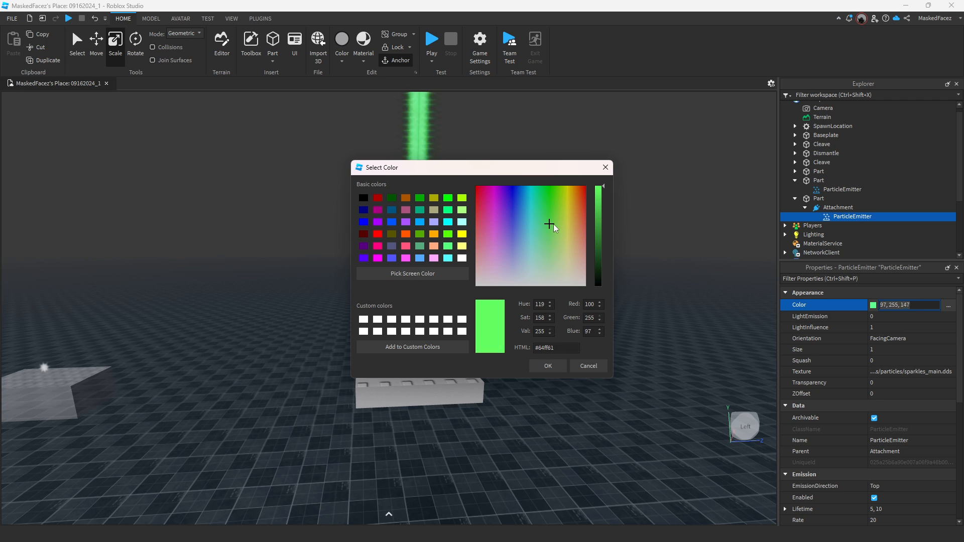
{"action": "left_click", "coordinate": [548, 366]}
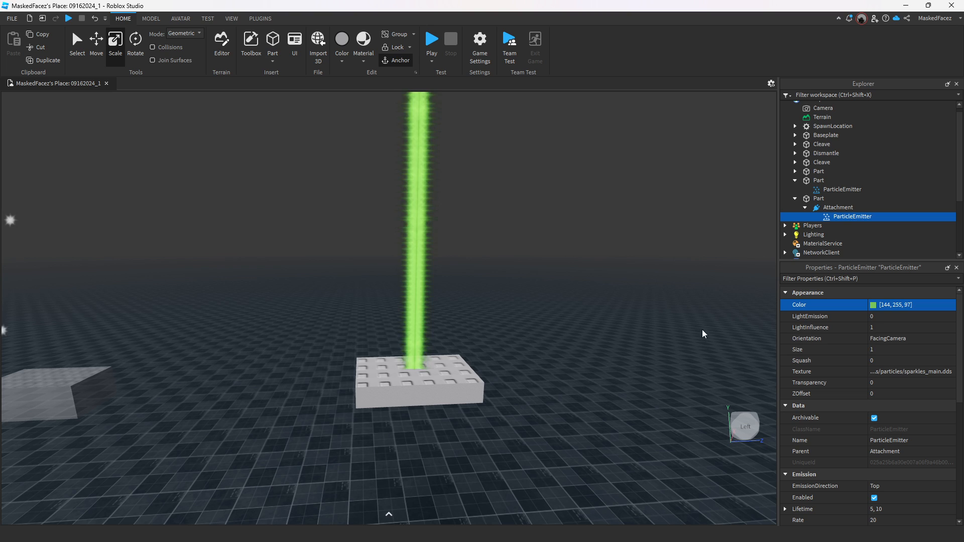
Try LightEmission values of 1 and 0.5 on the green ParticleEmitter, and set it to 1
{"action": "left_click", "coordinate": [884, 315]}
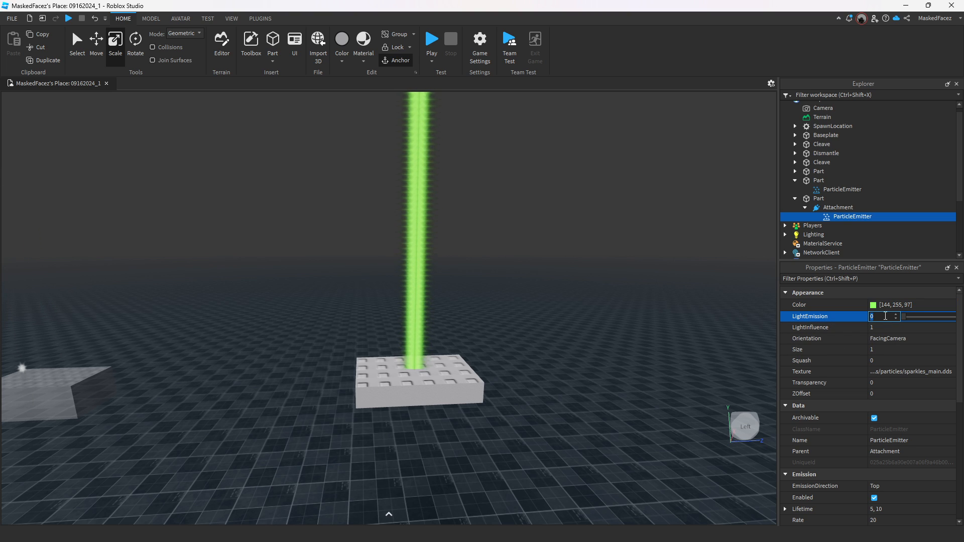
{"action": "type", "text": "1"}
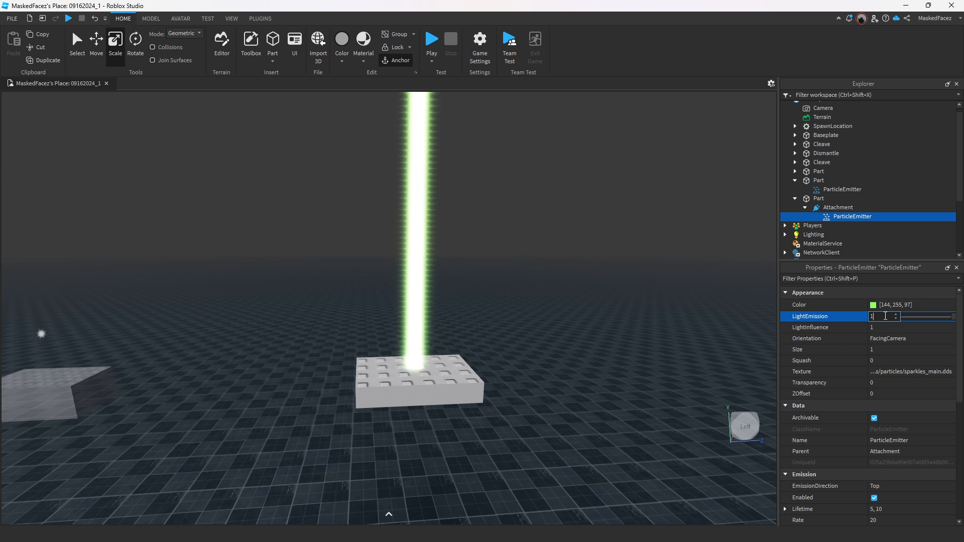
{"action": "key", "text": "BackSpace"}
{"action": "type", "text": "0.5"}
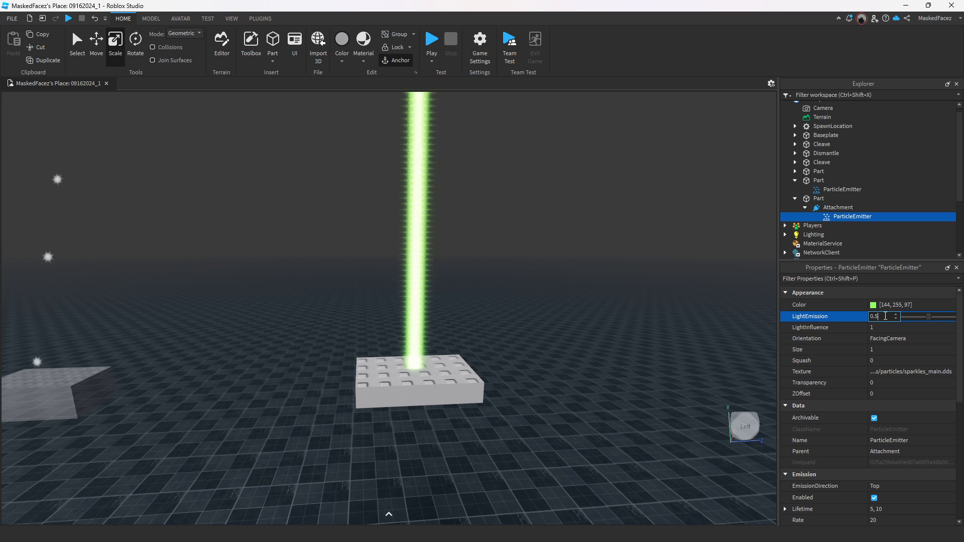
{"action": "key", "text": "BackSpace"}
{"action": "key", "text": "BackSpace"}
{"action": "key", "text": "BackSpace"}
{"action": "type", "text": "1"}
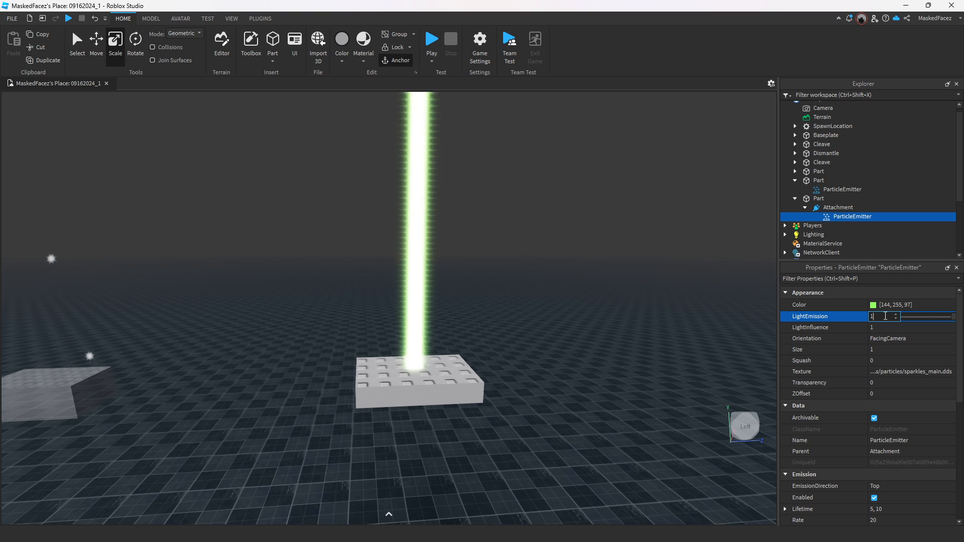
{"action": "key", "text": "Return"}
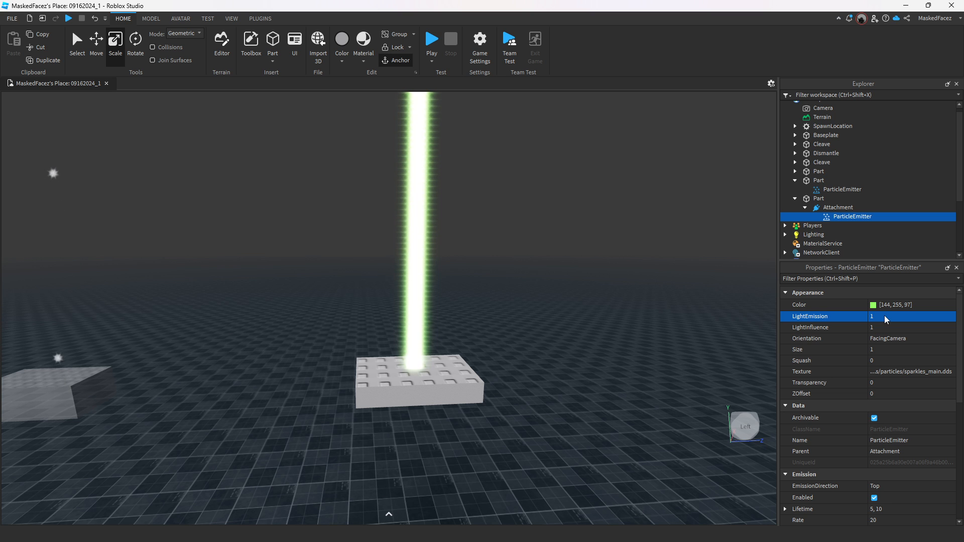
Move the part with the green beam a short distance across the baseplate and reselect its ParticleEmitter
{"action": "scroll", "coordinate": [552, 311], "scroll_direction": "up", "scroll_amount": 5}
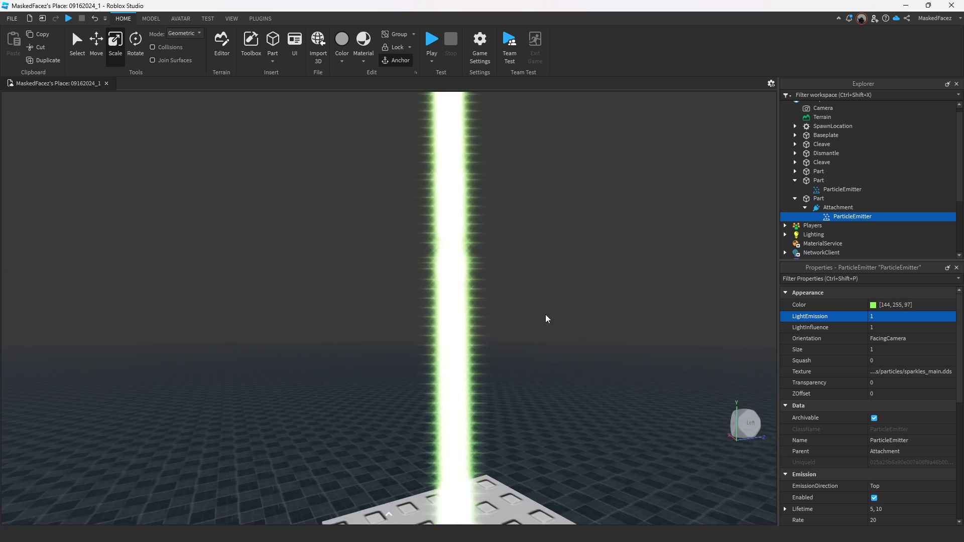
{"action": "scroll", "coordinate": [546, 315], "scroll_direction": "down", "scroll_amount": 3}
{"action": "right_click_drag", "start_coordinate": [546, 314], "coordinate": [546, 311]}
{"action": "scroll", "coordinate": [547, 312], "scroll_direction": "up", "scroll_amount": 2}
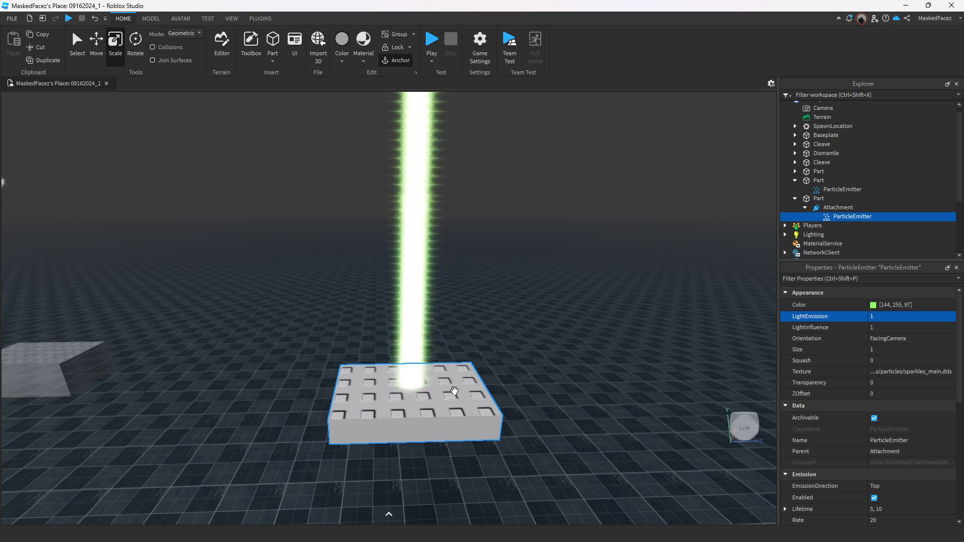
{"action": "scroll", "coordinate": [416, 401], "scroll_direction": "down", "scroll_amount": 3}
{"action": "left_click", "coordinate": [409, 371]}
{"action": "scroll", "coordinate": [446, 432], "scroll_direction": "up", "scroll_amount": 2}
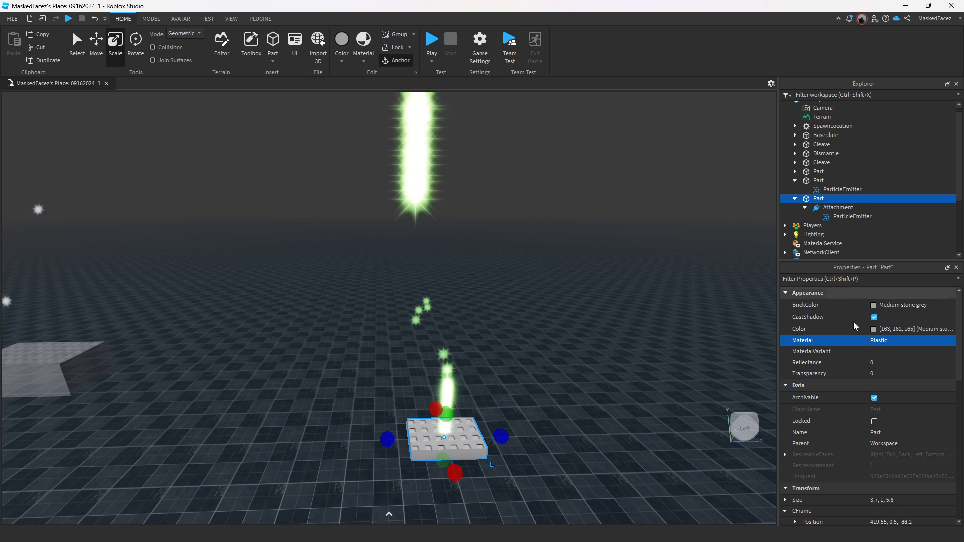
{"action": "left_click", "coordinate": [851, 217]}
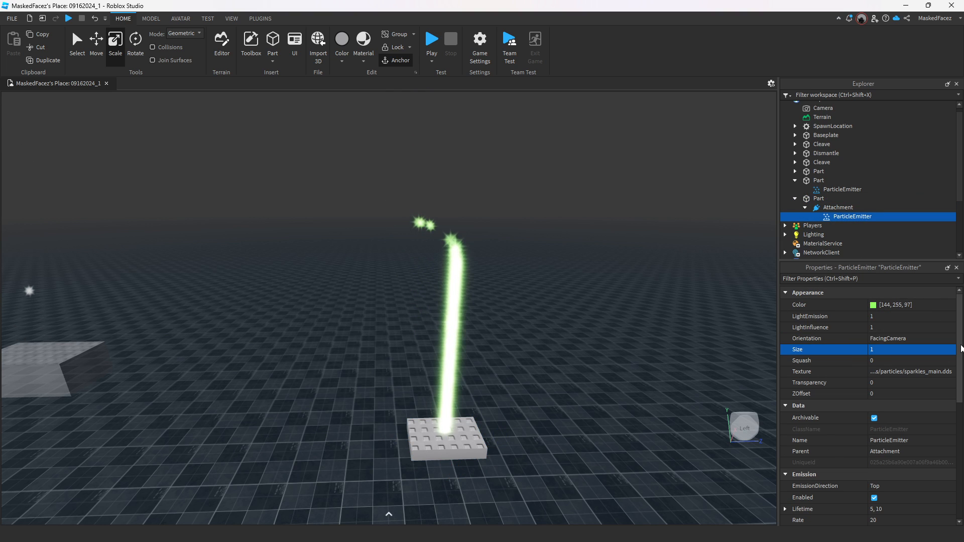
Lower the ParticleEmitter's LightEmission to 0 and raise it back to 1 to compare the glow
{"action": "left_click", "coordinate": [916, 320]}
{"action": "left_click_drag", "start_coordinate": [952, 321], "coordinate": [883, 326]}
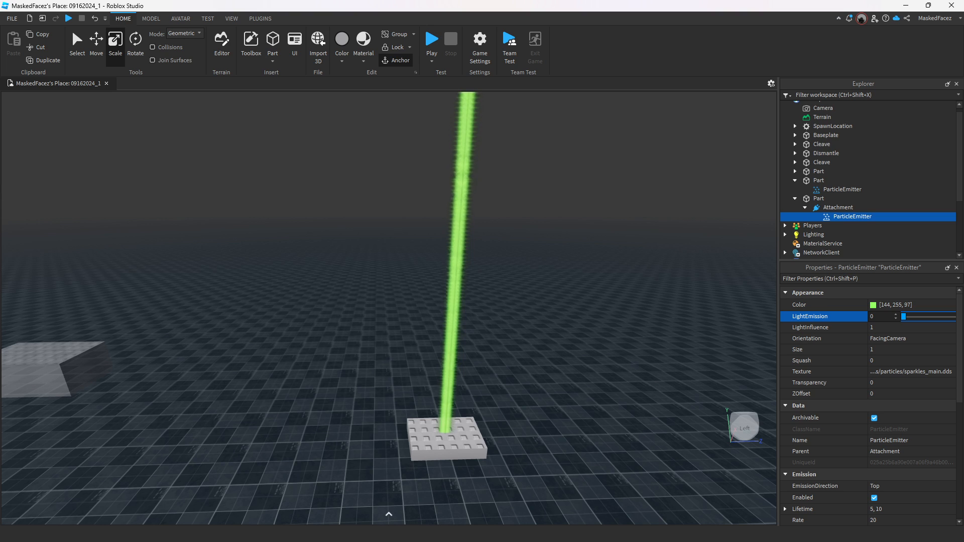
{"action": "left_click_drag", "start_coordinate": [905, 317], "coordinate": [958, 330]}
Examine the green beam from several angles with regard to the scene's Lighting and the ParticleEmitter's LightInfluence property
{"action": "left_click", "coordinate": [921, 327]}
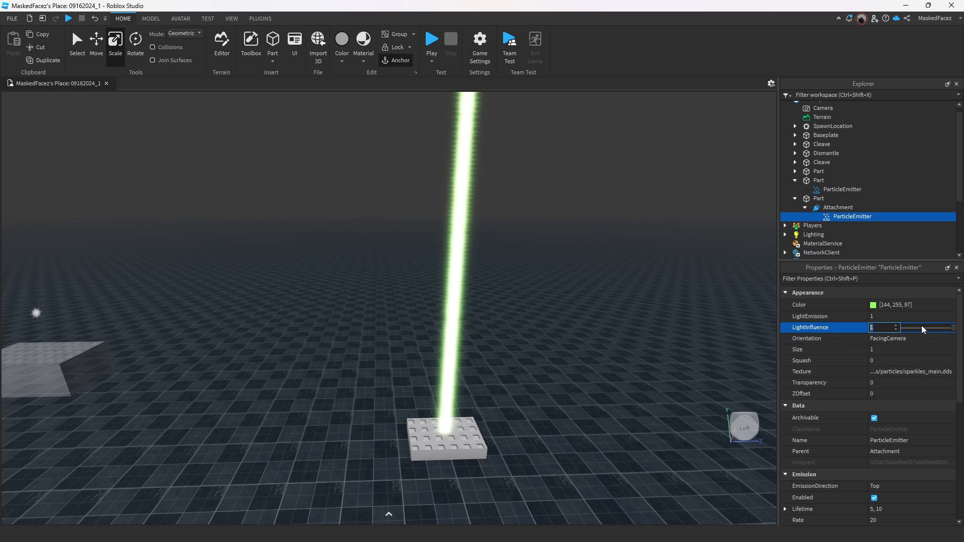
{"action": "right_click_drag", "start_coordinate": [522, 349], "coordinate": [522, 348]}
{"action": "key", "text": "s"}
{"action": "key", "text": "w"}
{"action": "left_click", "coordinate": [815, 235]}
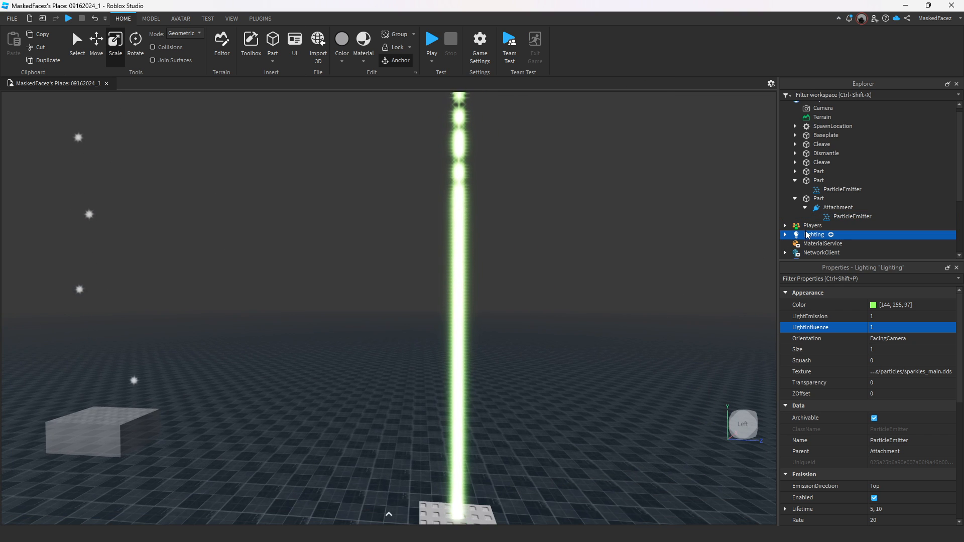
{"action": "left_click", "coordinate": [852, 217]}
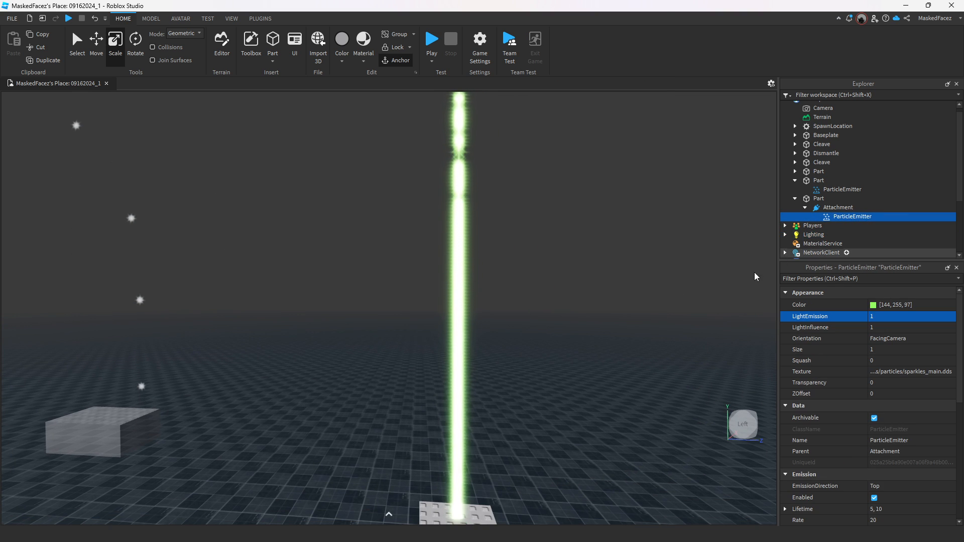
{"action": "right_click_drag", "start_coordinate": [589, 330], "coordinate": [589, 330]}
{"action": "left_click", "coordinate": [815, 332]}
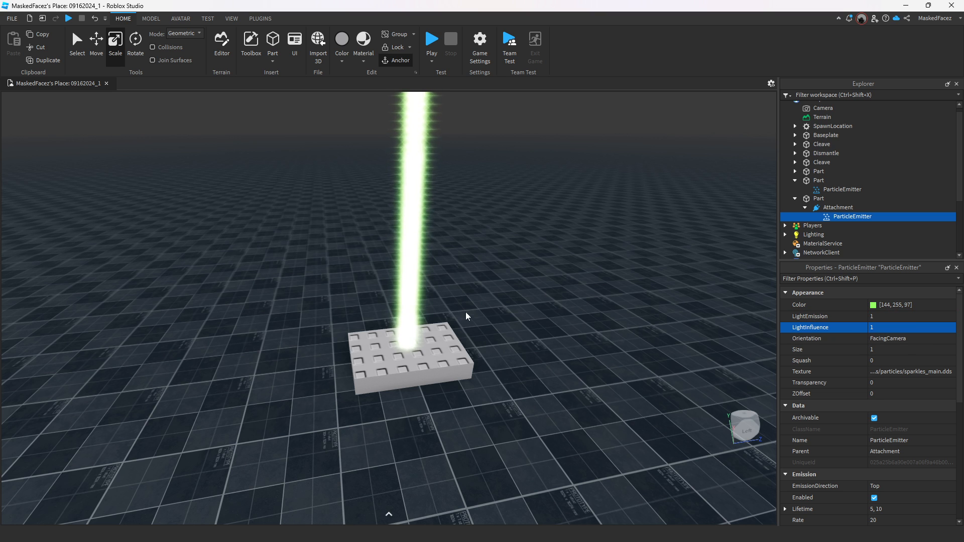
{"action": "right_click_drag", "start_coordinate": [465, 312], "coordinate": [471, 320]}
{"action": "scroll", "coordinate": [469, 317], "scroll_direction": "up", "scroll_amount": 3}
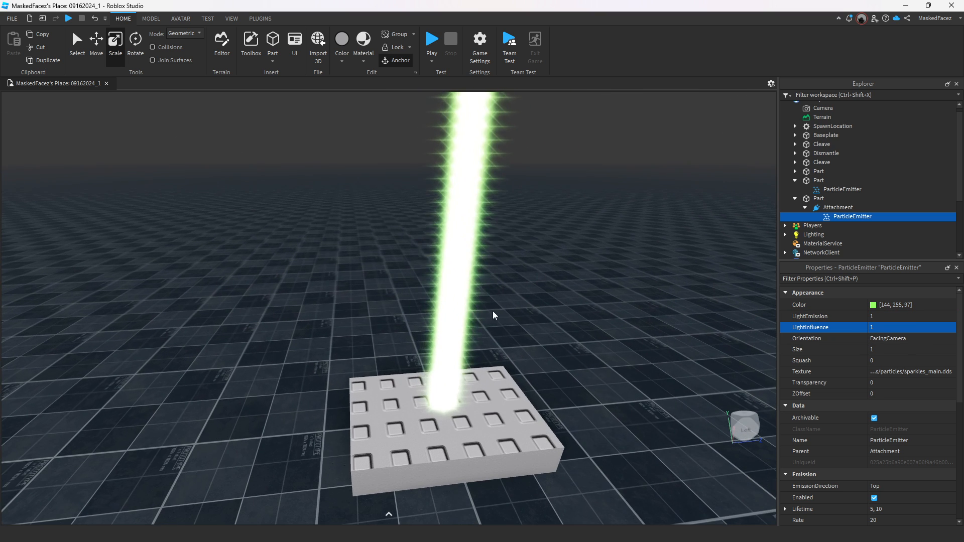
Set both LightInfluence and LightEmission of the Attachment's ParticleEmitter to 0
{"action": "left_click", "coordinate": [926, 329]}
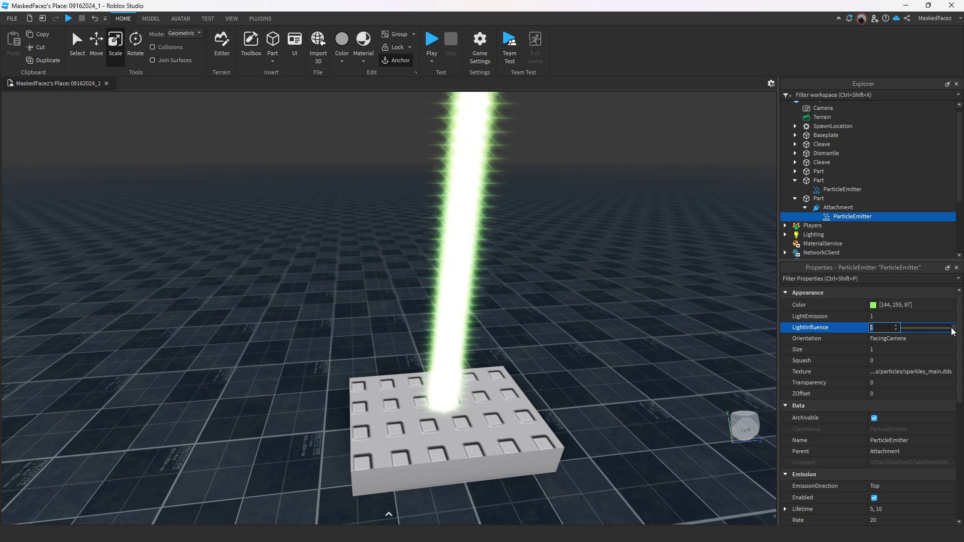
{"action": "left_click_drag", "start_coordinate": [954, 331], "coordinate": [905, 347]}
{"action": "left_click", "coordinate": [882, 327]}
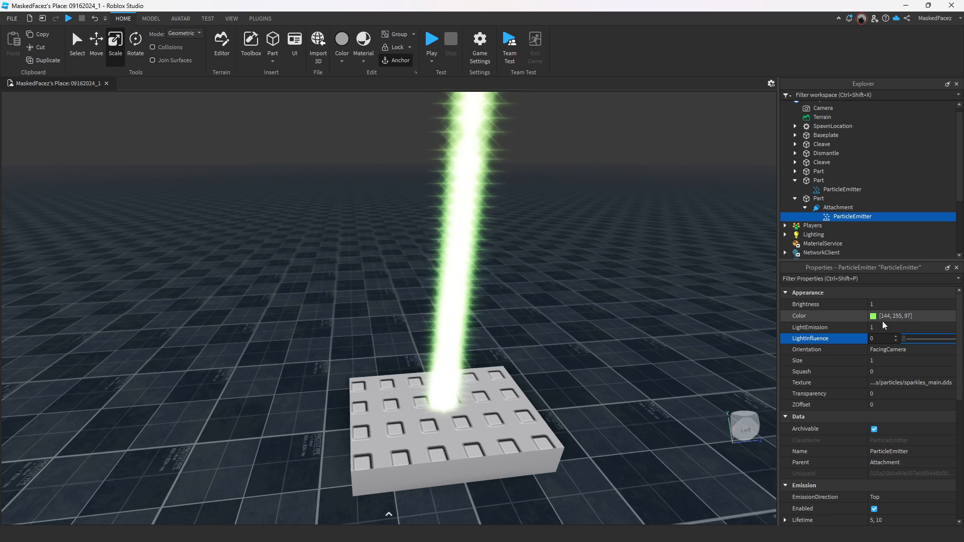
{"action": "type", "text": "0.2"}
{"action": "key", "text": "Return"}
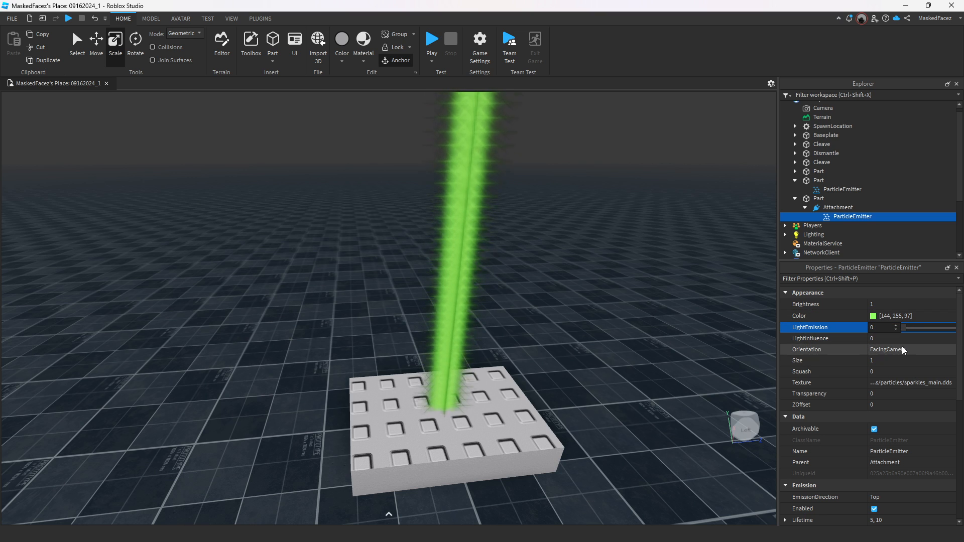
{"action": "left_click", "coordinate": [902, 345]}
{"action": "left_click", "coordinate": [908, 340]}
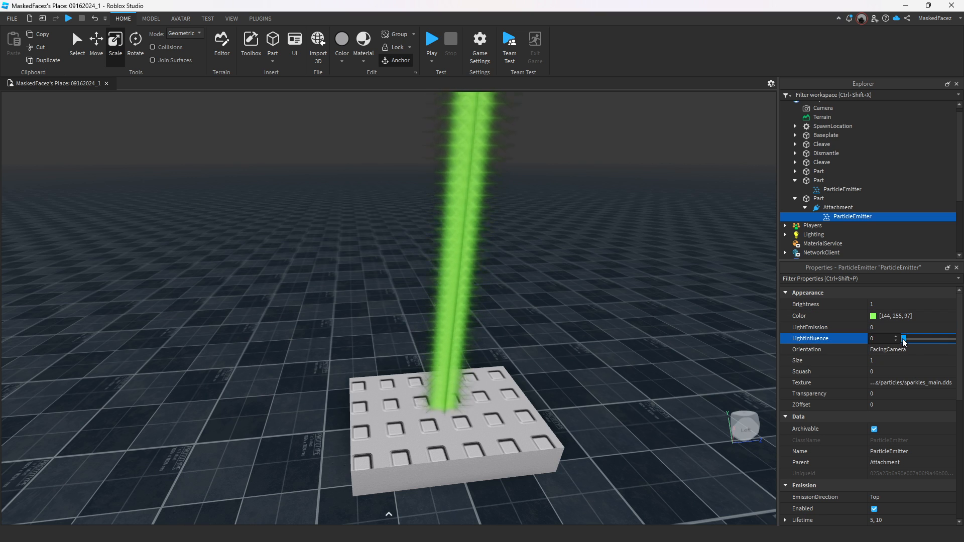
{"action": "left_click_drag", "start_coordinate": [905, 342], "coordinate": [886, 334]}
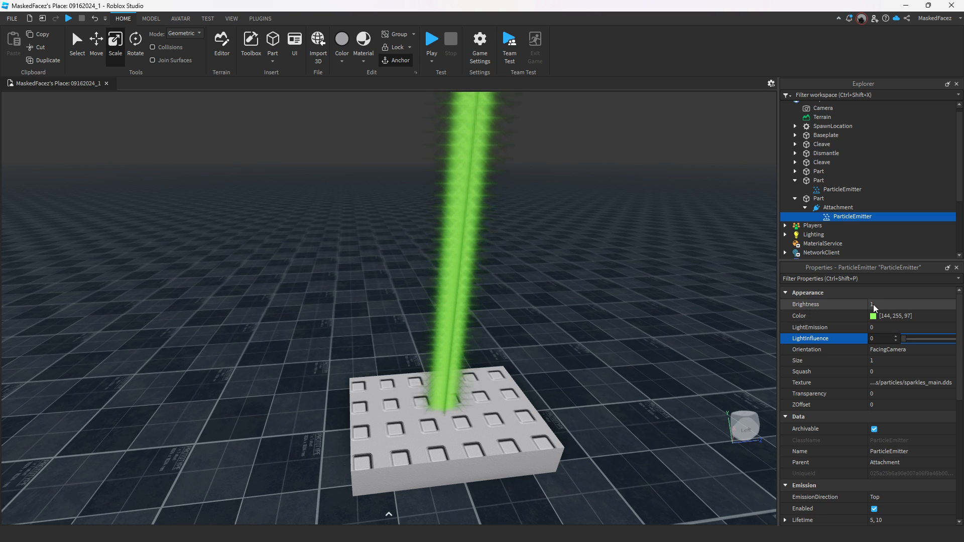
{"action": "left_click", "coordinate": [886, 329]}
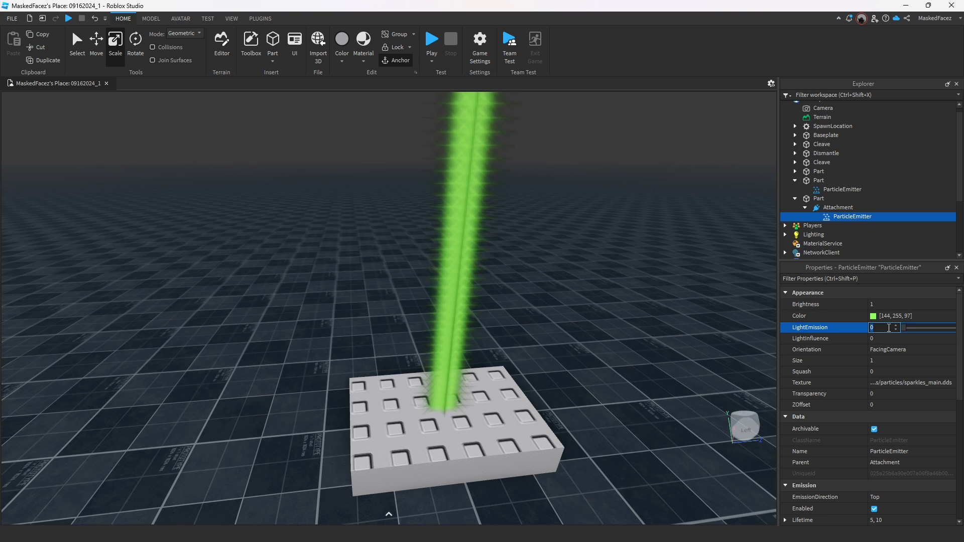
Try Brightness values of 5 and 10000000 on the Attachment's ParticleEmitter
{"action": "left_click", "coordinate": [896, 307]}
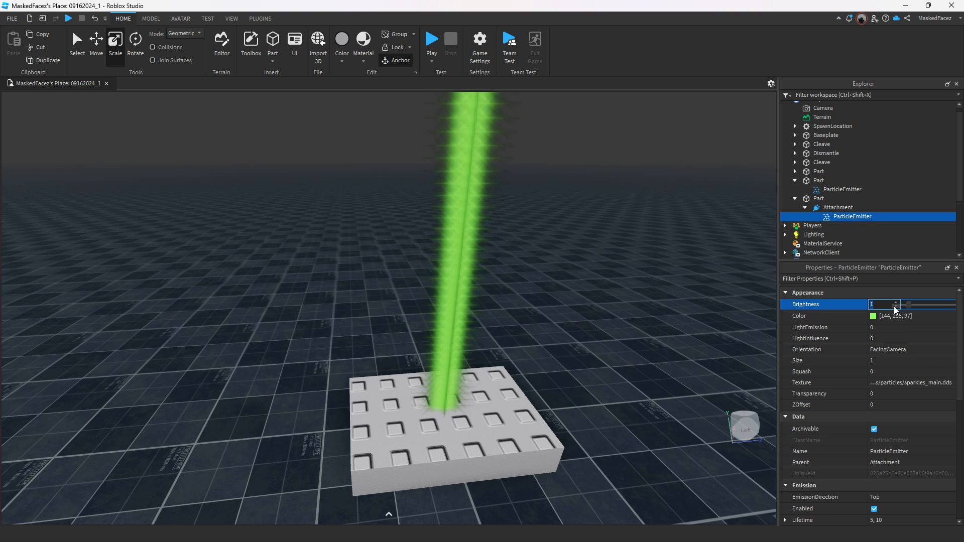
{"action": "type", "text": "5"}
{"action": "key", "text": "Return"}
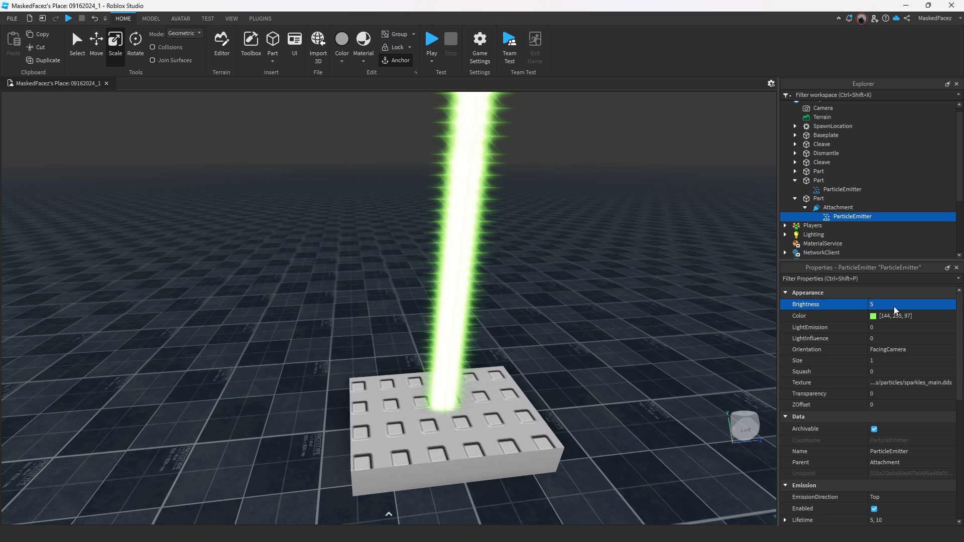
{"action": "left_click", "coordinate": [893, 307]}
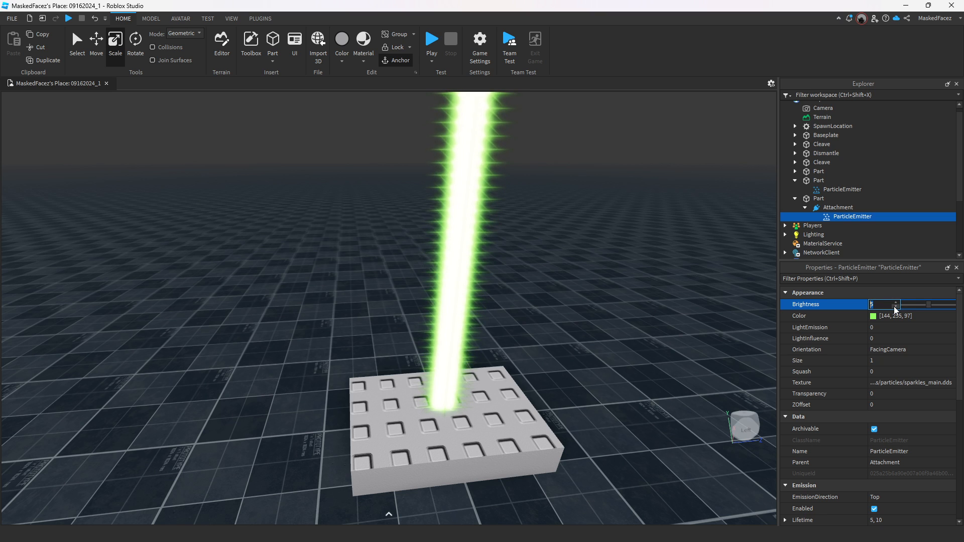
{"action": "type", "text": "10000000"}
{"action": "key", "text": "Return"}
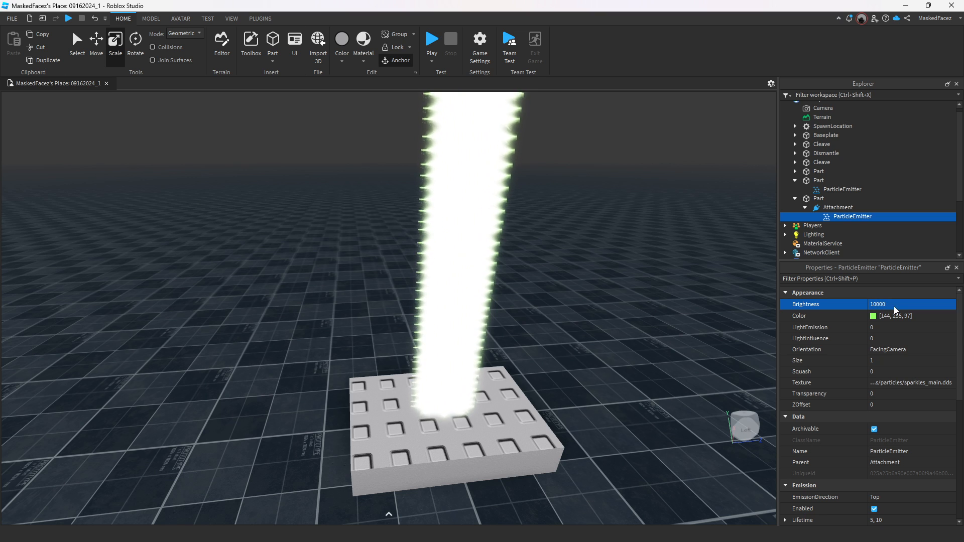
Clear the extreme Brightness value of the ParticleEmitter and set it to 1
{"action": "left_click", "coordinate": [893, 307]}
{"action": "key", "text": "BackSpace"}
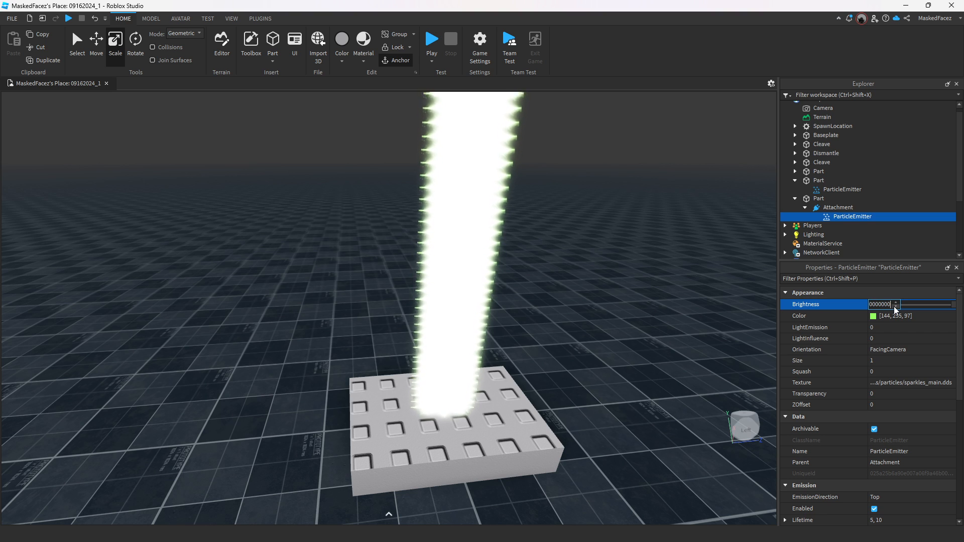
{"action": "key", "text": "BackSpace"}
{"action": "key", "text": "BackSpace"}
{"action": "key", "text": "BackSpace"}
{"action": "key", "text": "BackSpace"}
{"action": "key", "text": "BackSpace"}
{"action": "key", "text": "BackSpace"}
{"action": "key", "text": "BackSpace"}
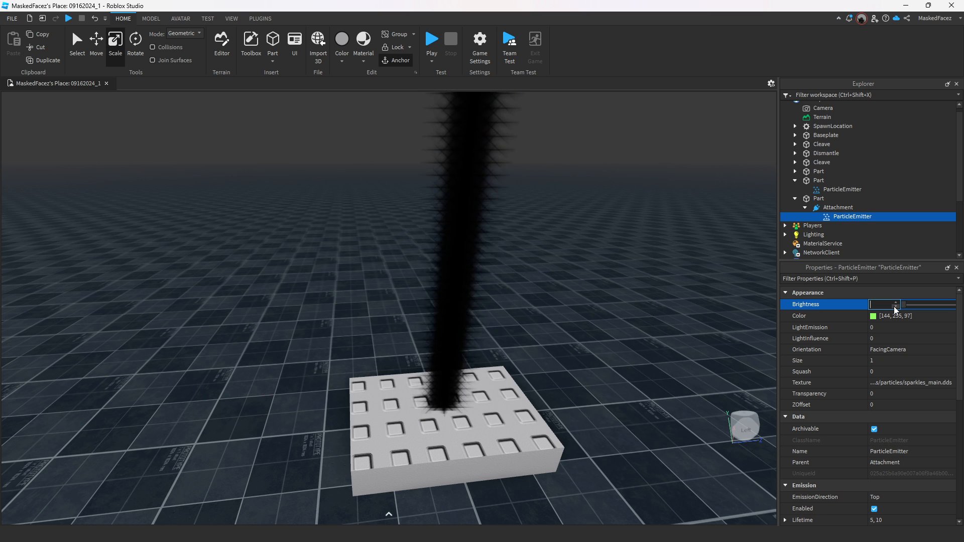
{"action": "type", "text": "1"}
{"action": "key", "text": "Return"}
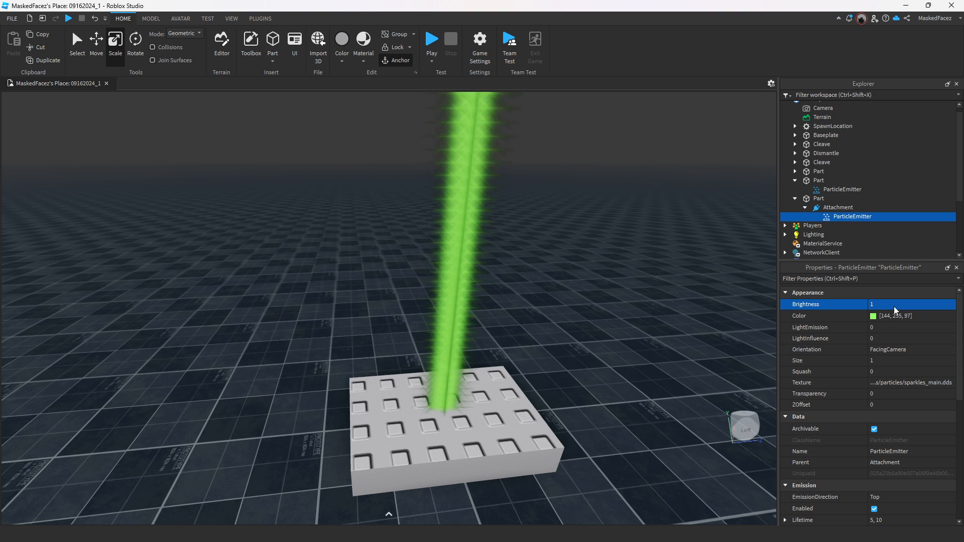
Set the ParticleEmitter's Brightness to 0 to compare the beam, and return it to 1
{"action": "left_click", "coordinate": [894, 307]}
{"action": "type", "text": "0"}
{"action": "key", "text": "Return"}
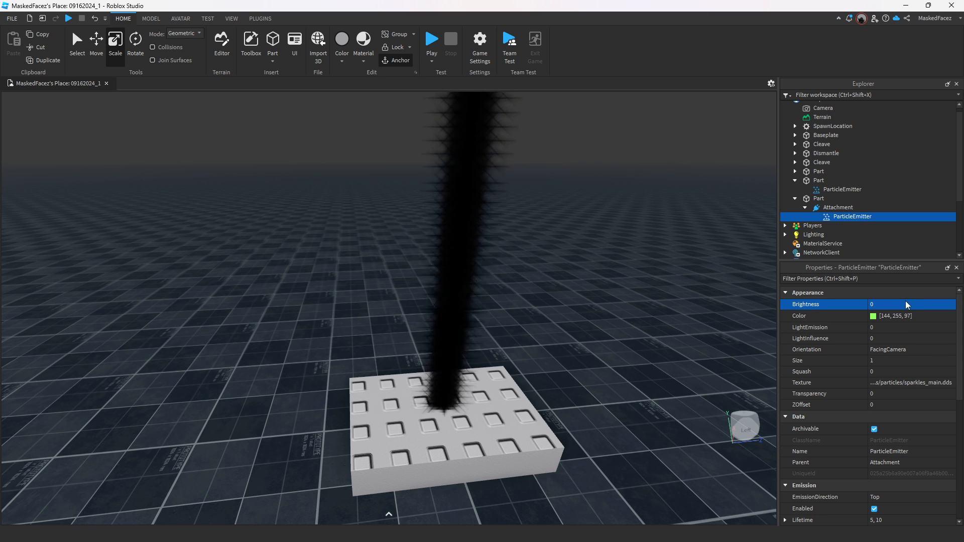
{"action": "left_click", "coordinate": [901, 304]}
{"action": "type", "text": "1"}
{"action": "key", "text": "Return"}
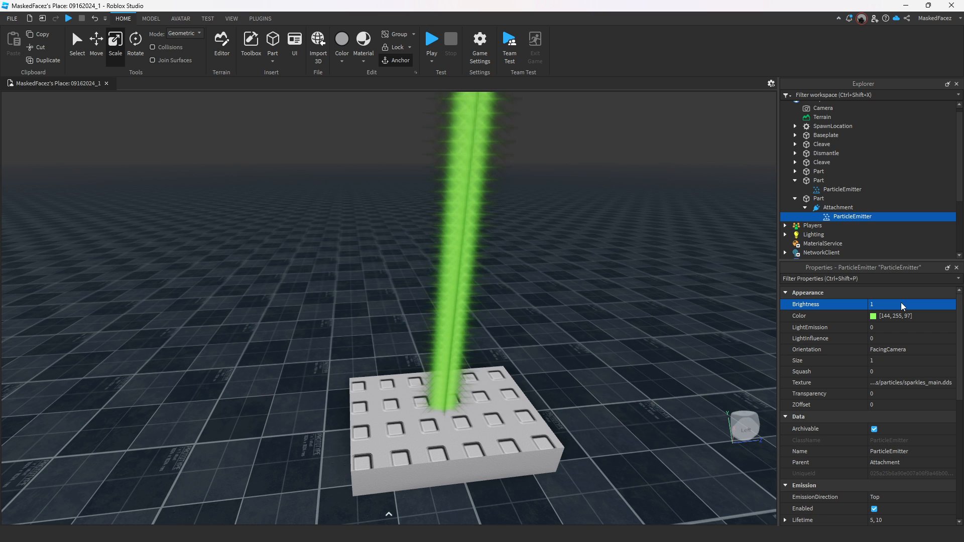
{"action": "left_click", "coordinate": [884, 303]}
{"action": "left_click", "coordinate": [886, 316]}
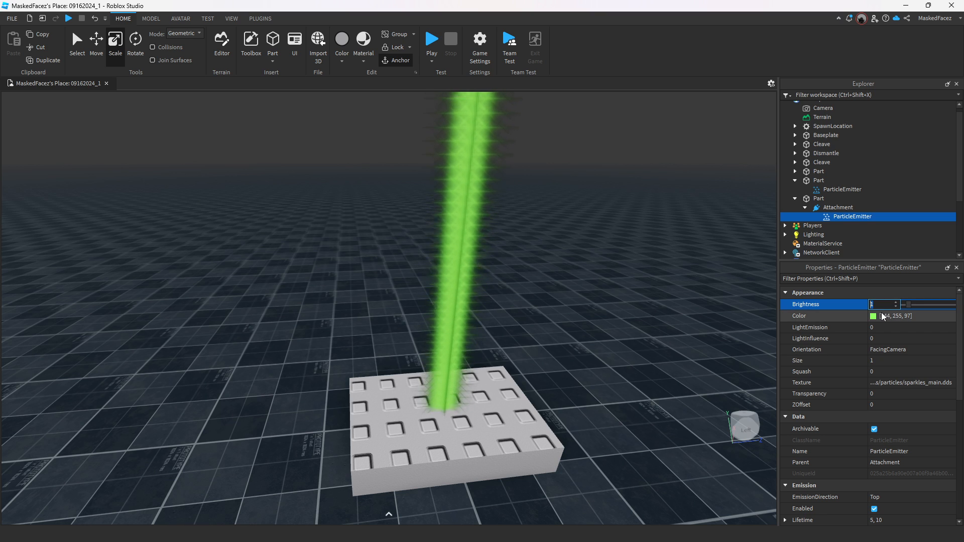
Set the Color of the Attachment's ParticleEmitter to black (0, 0, 0)
{"action": "left_click", "coordinate": [873, 316]}
{"action": "left_click", "coordinate": [362, 197]}
{"action": "left_click_drag", "start_coordinate": [448, 169], "coordinate": [634, 209]}
{"action": "left_click", "coordinate": [736, 405]}
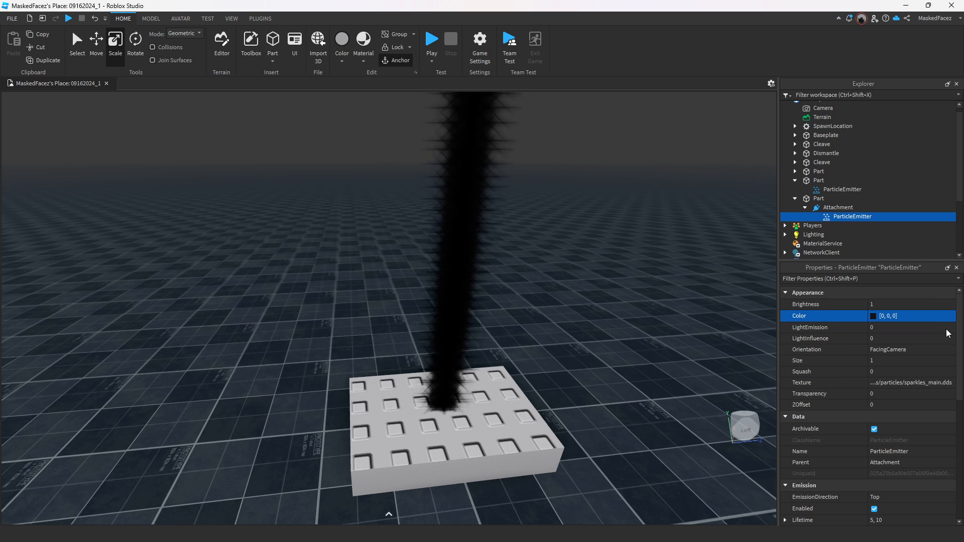
Try Brightness values of 5 and 10000000 on the black particles, and return Brightness to 1
{"action": "left_click", "coordinate": [894, 304]}
{"action": "type", "text": "5"}
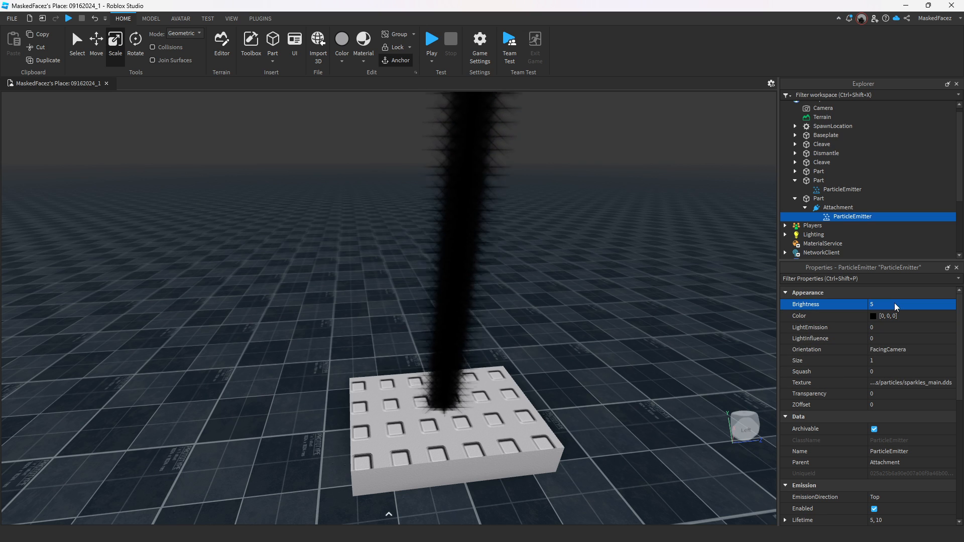
{"action": "key", "text": "BackSpace"}
{"action": "type", "text": "10000000"}
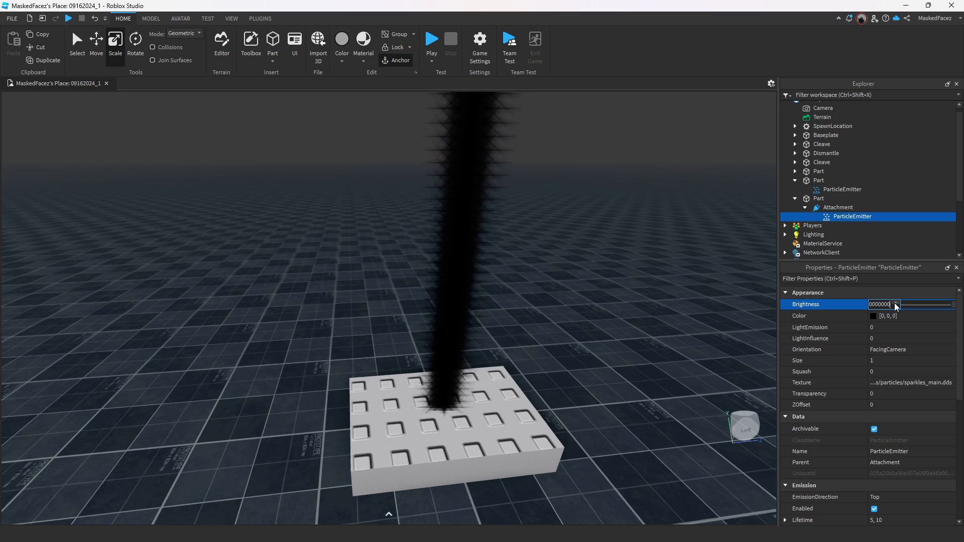
{"action": "key", "text": "ctrl+a"}
{"action": "key", "text": "BackSpace"}
{"action": "type", "text": "1"}
{"action": "key", "text": "Return"}
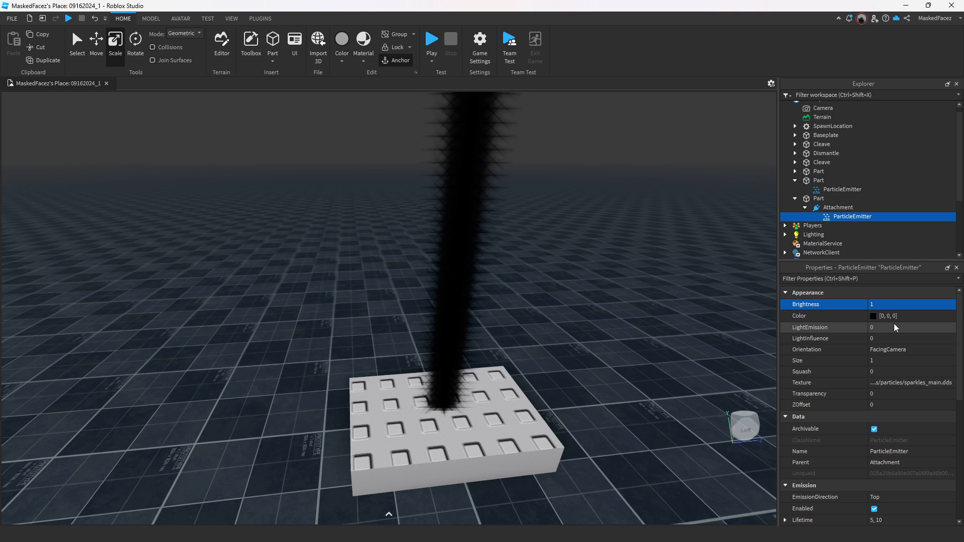
Raise the black particles' LightEmission to 0.85 to compare the beam, and return it to 0
{"action": "left_click", "coordinate": [894, 327]}
{"action": "left_click_drag", "start_coordinate": [902, 329], "coordinate": [944, 335]}
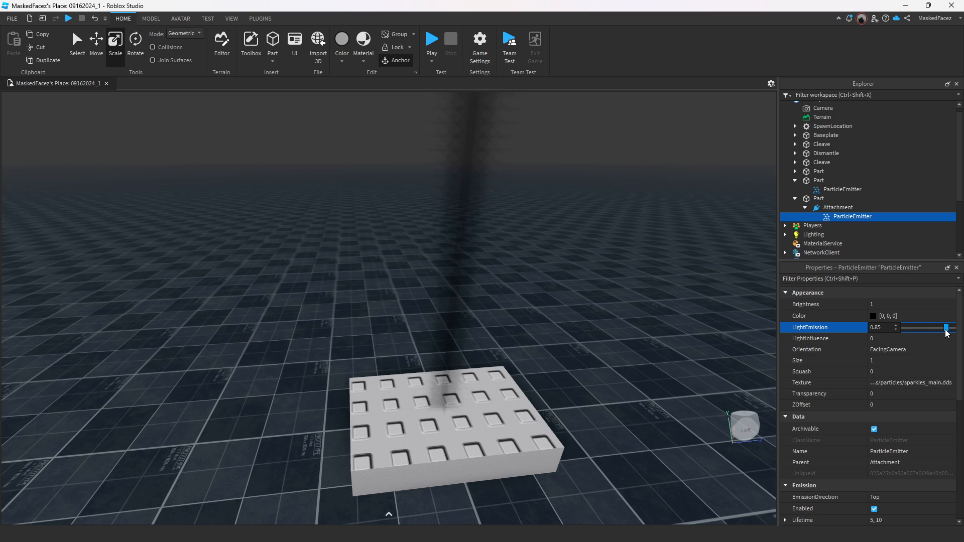
{"action": "right_click_drag", "start_coordinate": [567, 295], "coordinate": [567, 296]}
{"action": "left_click", "coordinate": [918, 326]}
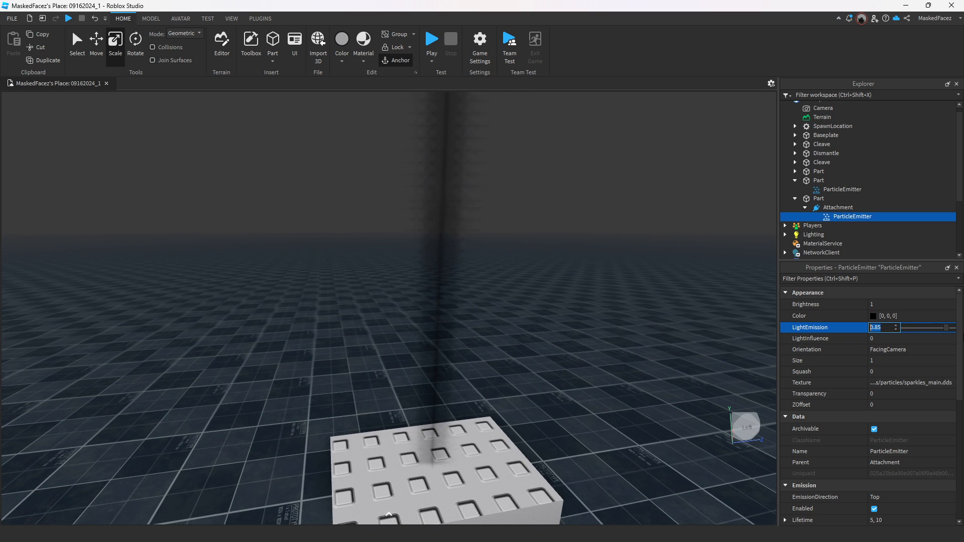
{"action": "left_click_drag", "start_coordinate": [952, 329], "coordinate": [892, 330]}
Set the ParticleEmitter's Color to white (255, 255, 255)
{"action": "left_click", "coordinate": [874, 315]}
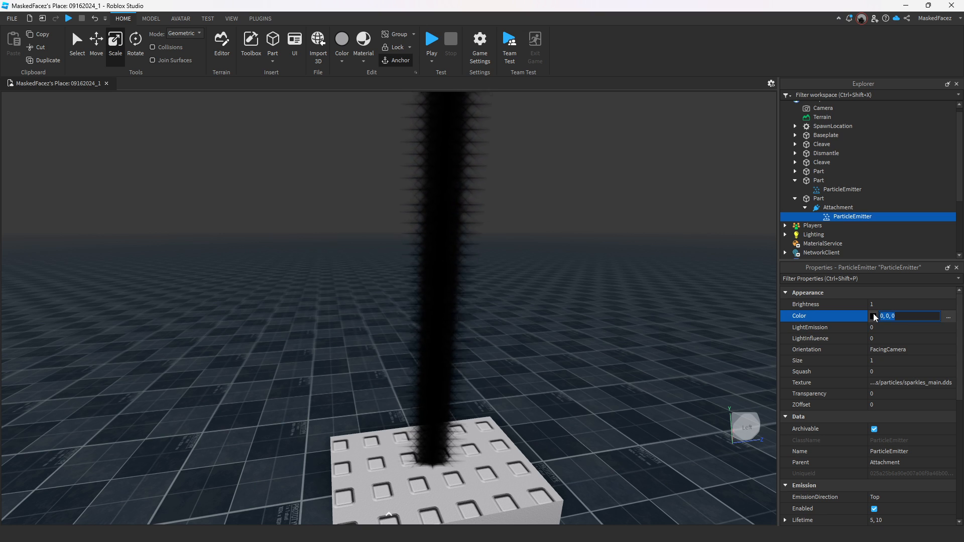
{"action": "left_click", "coordinate": [873, 315]}
{"action": "left_click", "coordinate": [462, 258]}
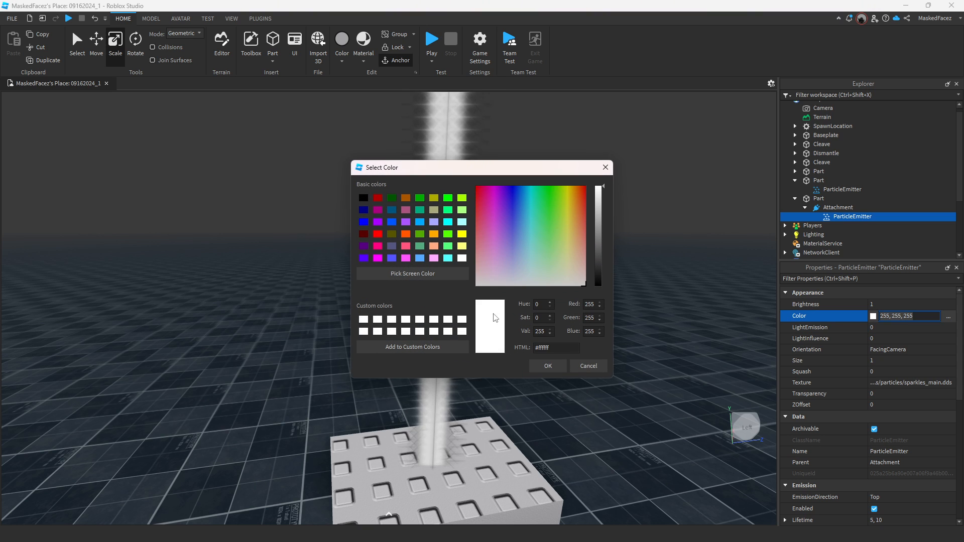
{"action": "left_click", "coordinate": [549, 366]}
Set the ParticleEmitter's LightEmission to -5 and inspect the white particle beam
{"action": "left_click", "coordinate": [898, 327]}
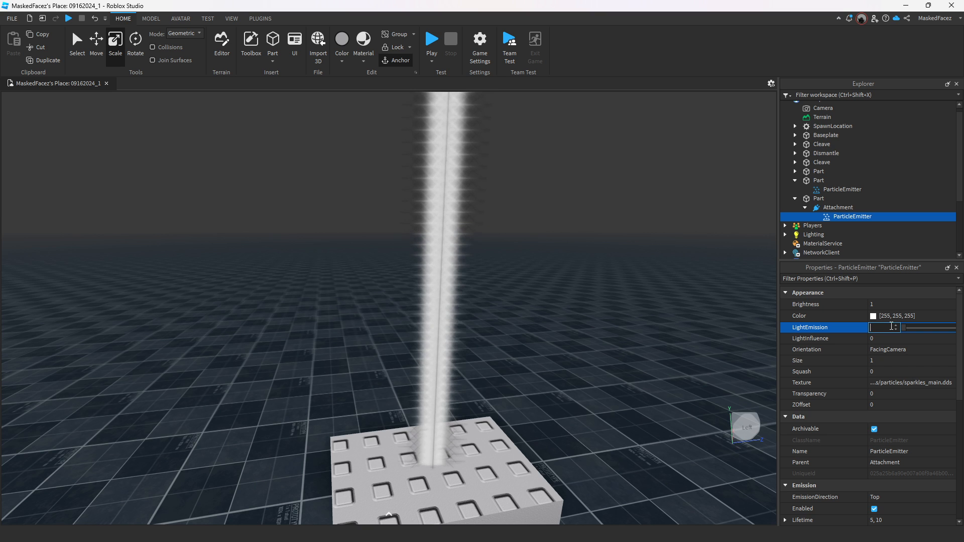
{"action": "type", "text": "5"}
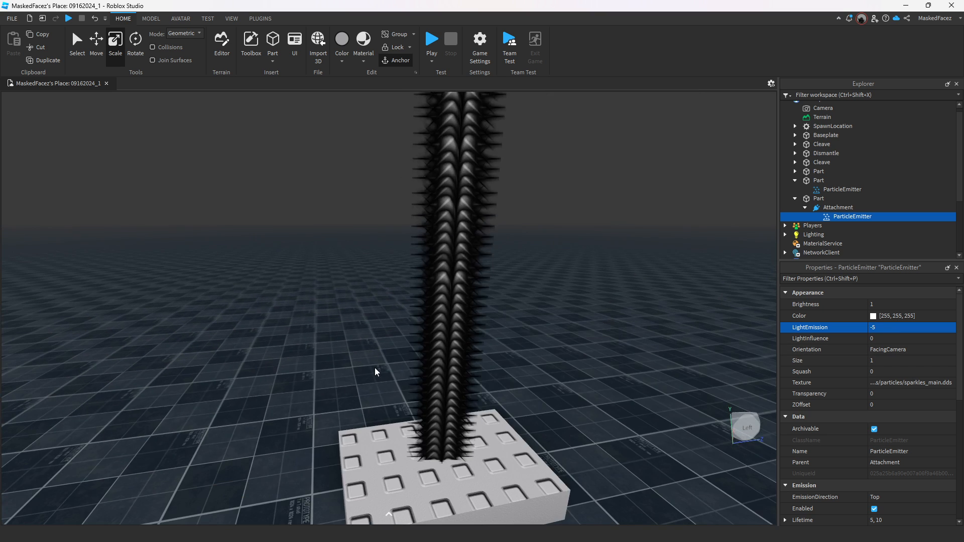
{"action": "right_click_drag", "start_coordinate": [375, 367], "coordinate": [375, 372]}
{"action": "scroll", "coordinate": [375, 371], "scroll_direction": "down", "scroll_amount": 5}
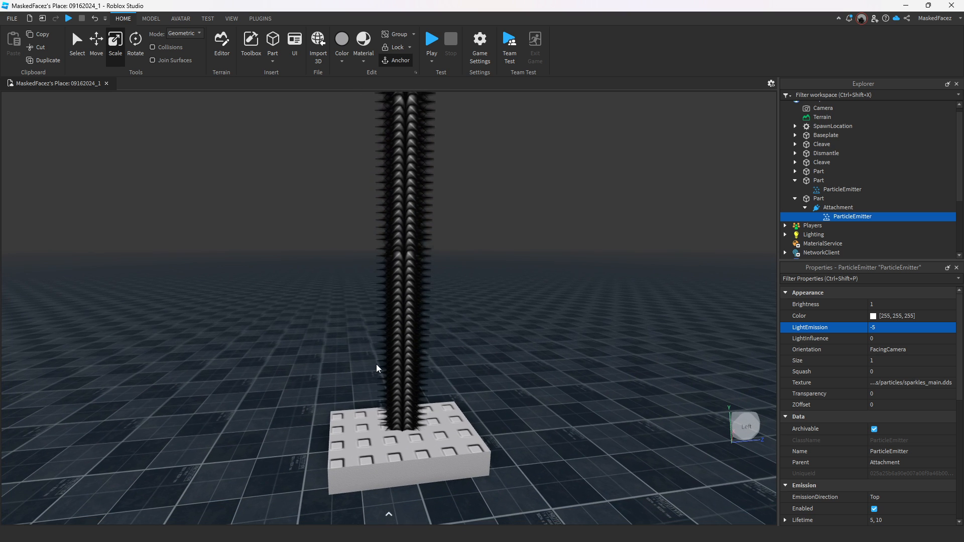
Set the ParticleEmitter's Size to 2
{"action": "left_click", "coordinate": [918, 358]}
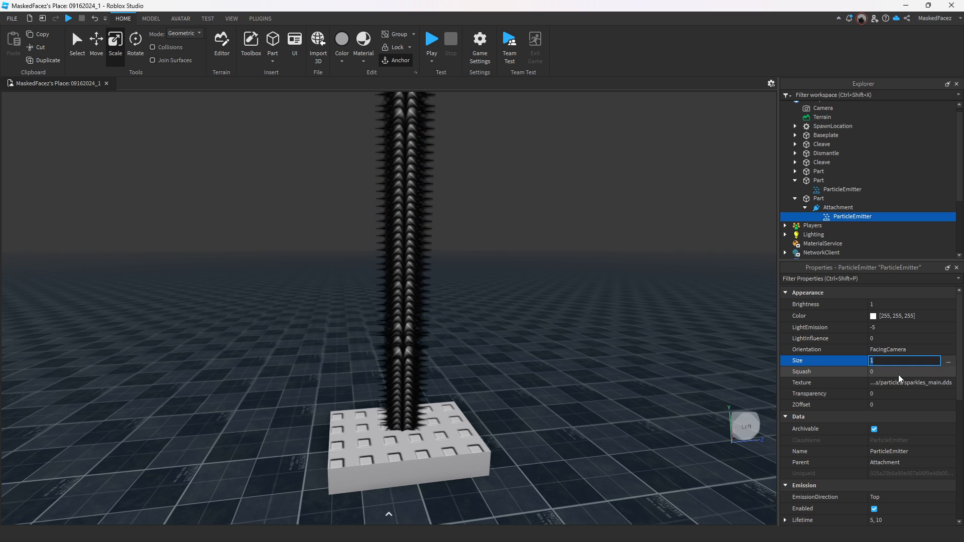
{"action": "type", "text": "2"}
{"action": "key", "text": "Return"}
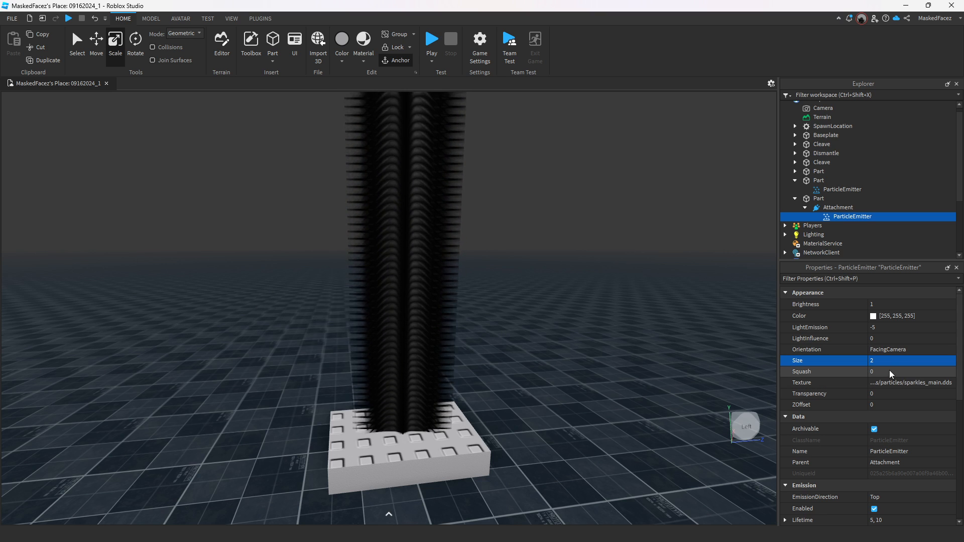
Set the ParticleEmitter's Orientation to FacingCameraWorldUp and look at the beam from another angle
{"action": "left_click", "coordinate": [888, 354]}
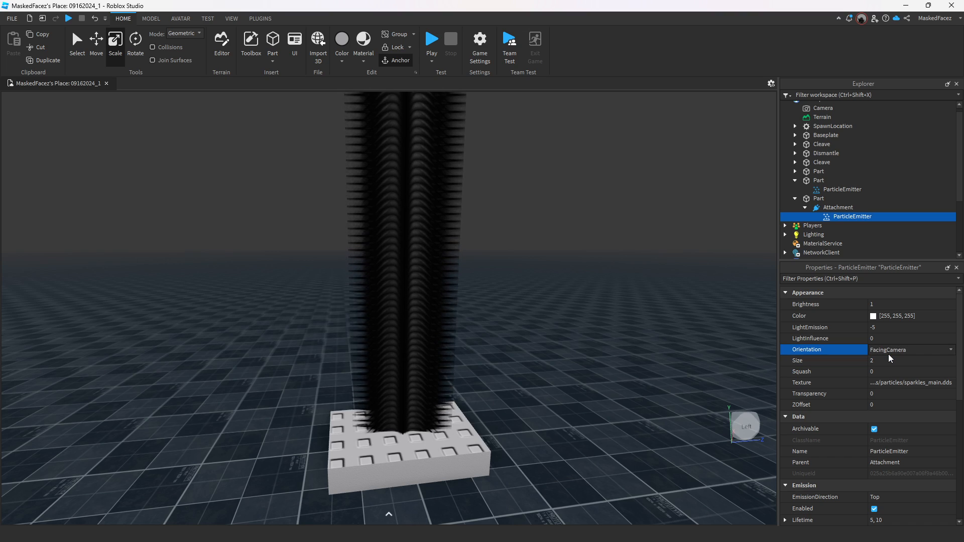
{"action": "left_click", "coordinate": [888, 354]}
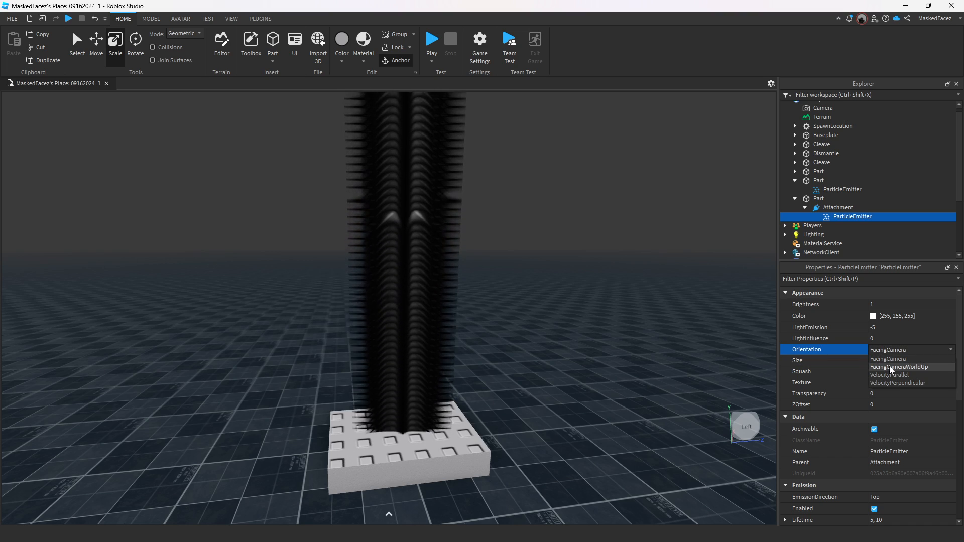
{"action": "left_click", "coordinate": [890, 367]}
{"action": "right_click_drag", "start_coordinate": [478, 358], "coordinate": [495, 352]}
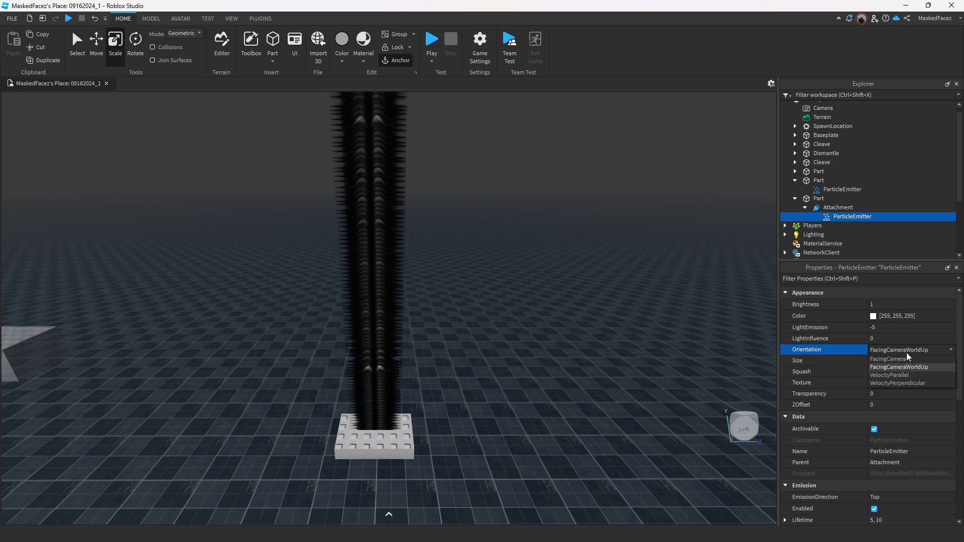
Return the ParticleEmitter's Orientation to FacingCamera and examine the particles from above
{"action": "left_click", "coordinate": [905, 362]}
{"action": "left_click", "coordinate": [905, 354]}
{"action": "left_click", "coordinate": [903, 358]}
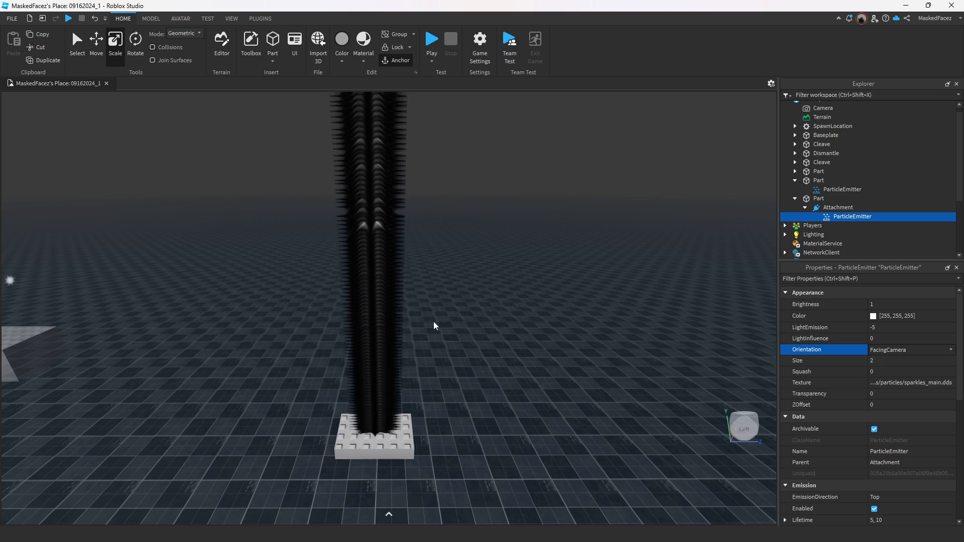
{"action": "right_click_drag", "start_coordinate": [444, 314], "coordinate": [444, 315]}
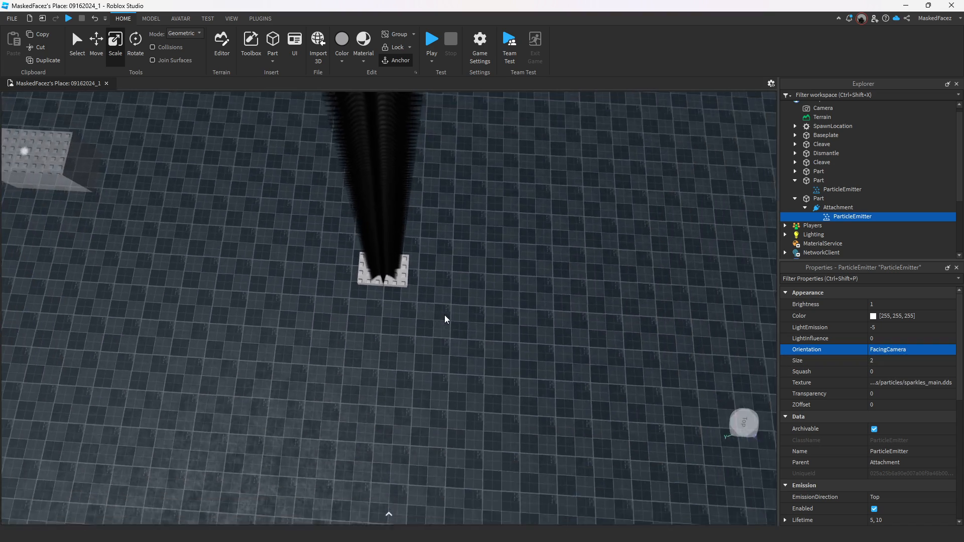
{"action": "scroll", "coordinate": [445, 314], "scroll_direction": "up", "scroll_amount": 8}
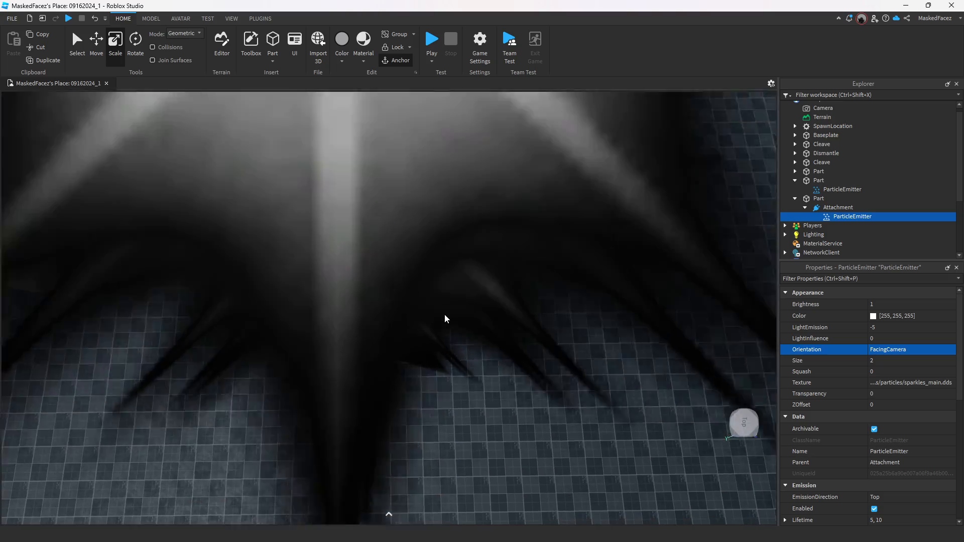
{"action": "scroll", "coordinate": [445, 315], "scroll_direction": "down", "scroll_amount": 5}
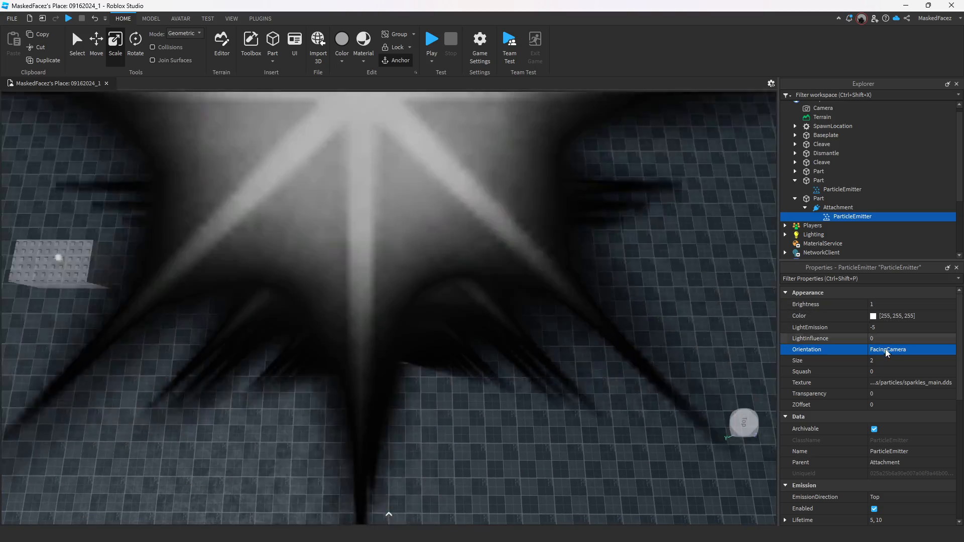
Switch the Orientation to FacingCameraWorldUp while viewing from above to compare how the particles face the camera
{"action": "left_click", "coordinate": [893, 348]}
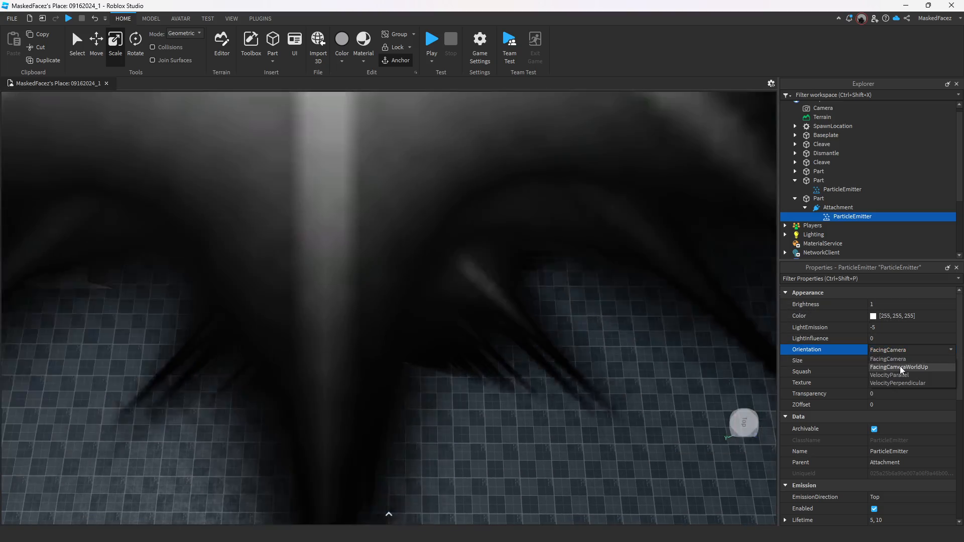
{"action": "left_click", "coordinate": [900, 367]}
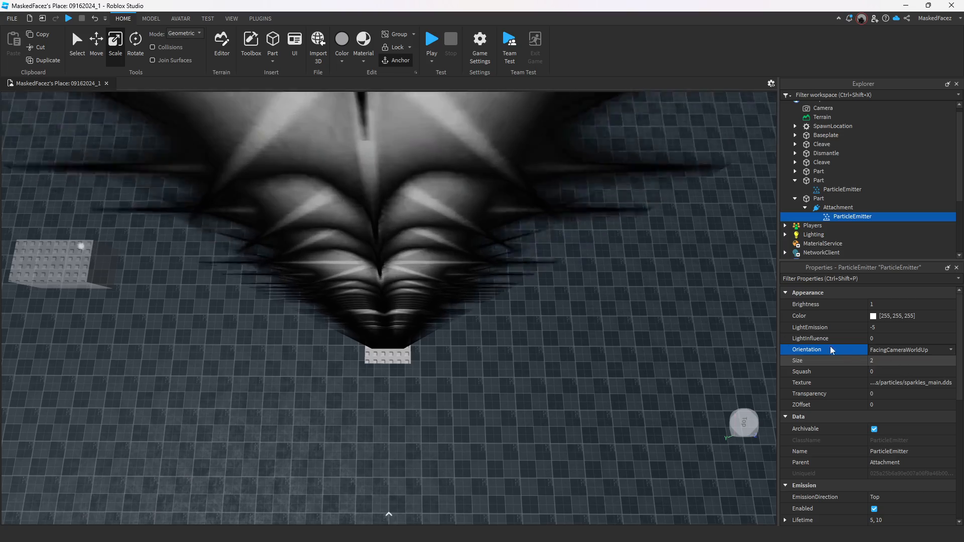
{"action": "right_click_drag", "start_coordinate": [487, 312], "coordinate": [491, 310]}
Set the ParticleEmitter's Orientation to VelocityParallel and inspect the particles along the beam
{"action": "left_click", "coordinate": [923, 350]}
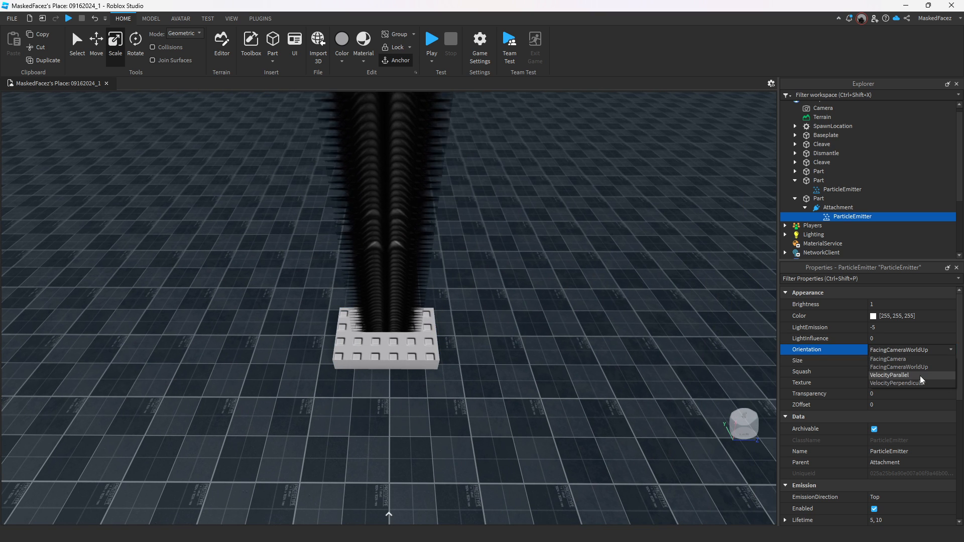
{"action": "left_click", "coordinate": [917, 376]}
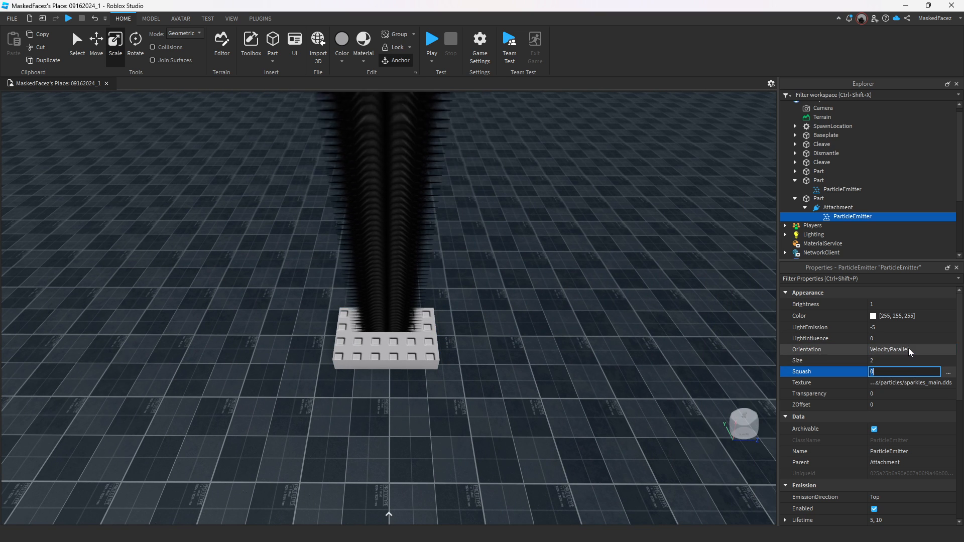
{"action": "left_click", "coordinate": [909, 348]}
{"action": "right_click_drag", "start_coordinate": [516, 297], "coordinate": [516, 297]}
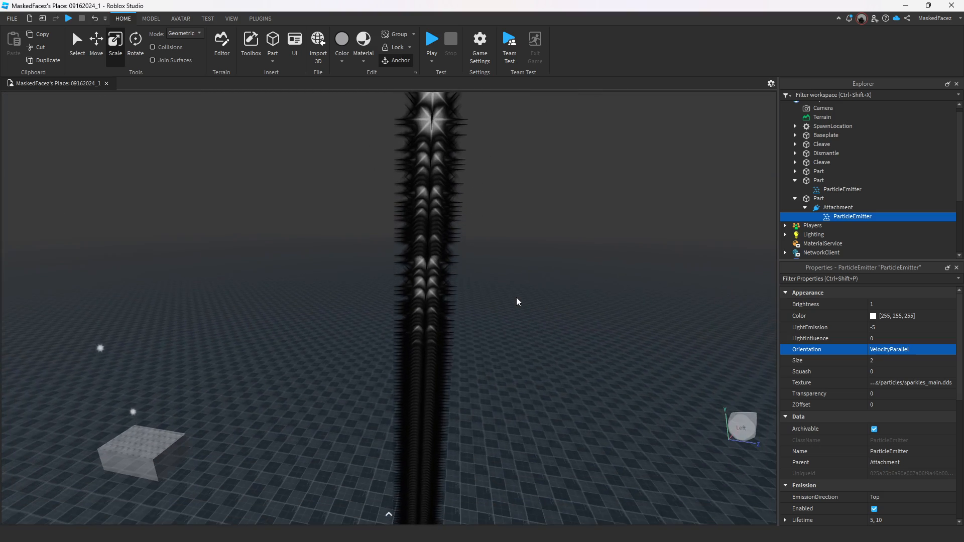
{"action": "scroll", "coordinate": [516, 297], "scroll_direction": "up", "scroll_amount": 3}
Set the ParticleEmitter's Orientation to VelocityPerpendicular and examine the beam from several distances and angles
{"action": "left_click", "coordinate": [904, 351]}
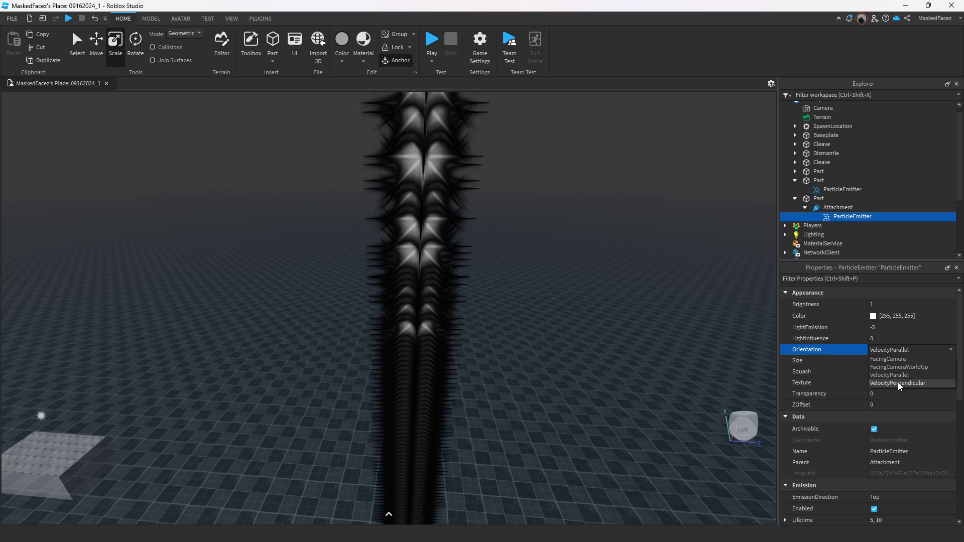
{"action": "left_click", "coordinate": [899, 383]}
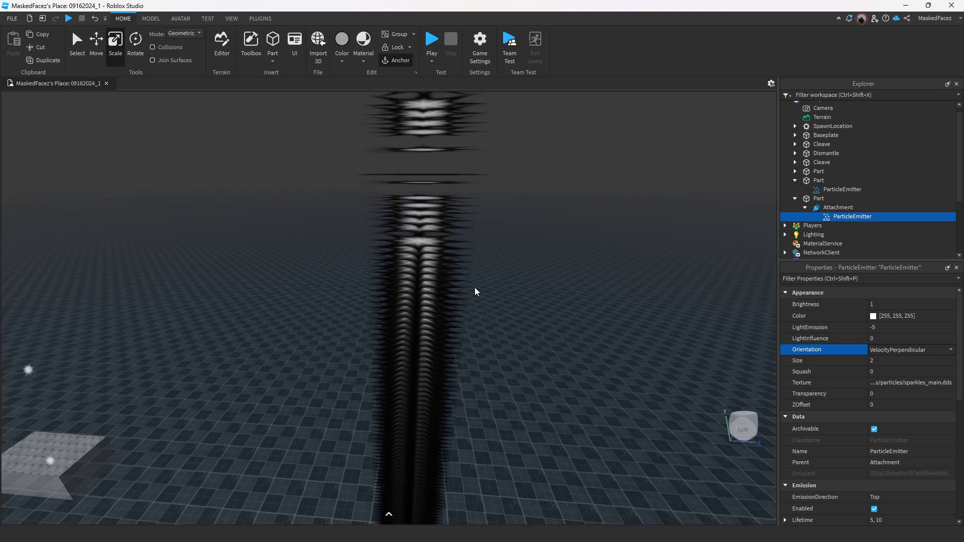
{"action": "key", "text": "f"}
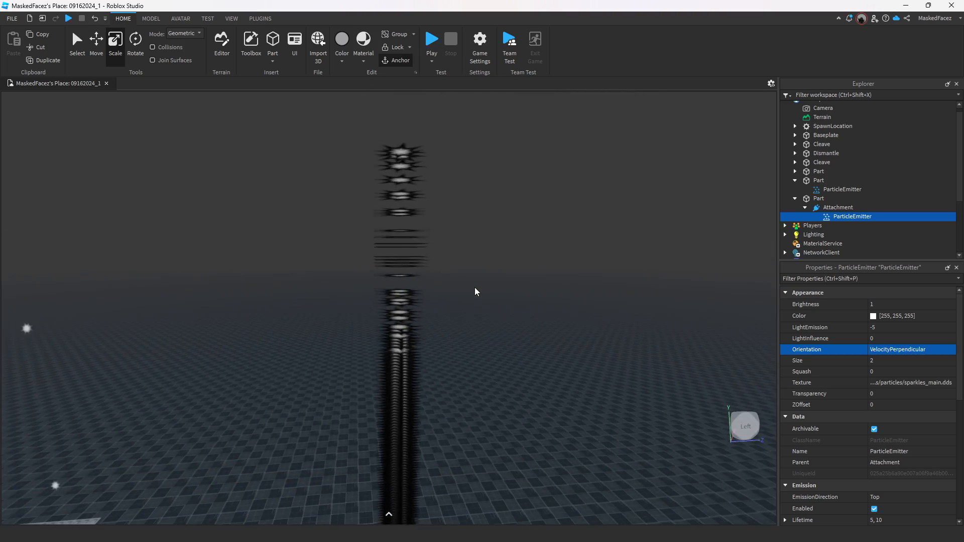
{"action": "right_click_drag", "start_coordinate": [475, 287], "coordinate": [474, 287]}
{"action": "key", "text": "s"}
{"action": "key", "text": "w"}
{"action": "key", "text": "w"}
{"action": "key", "text": "s"}
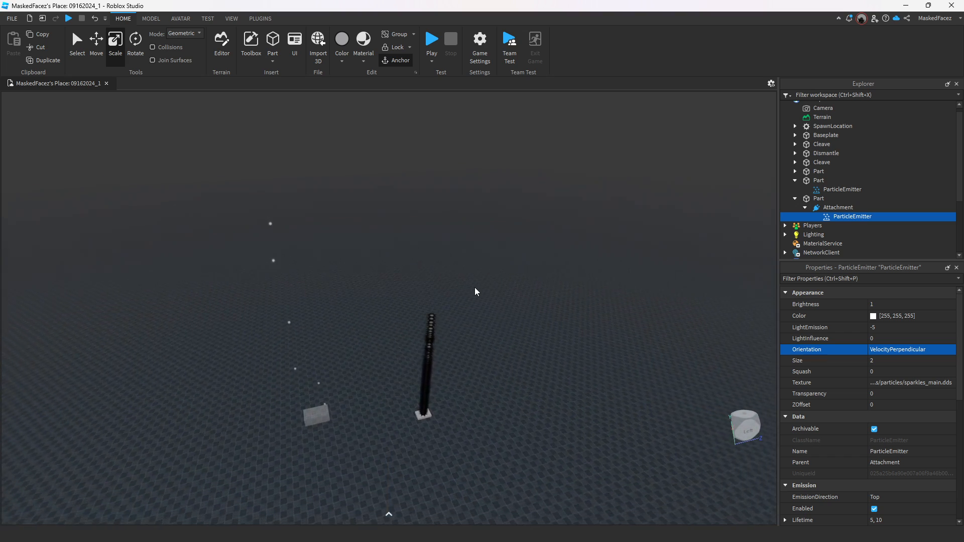
{"action": "key", "text": "w"}
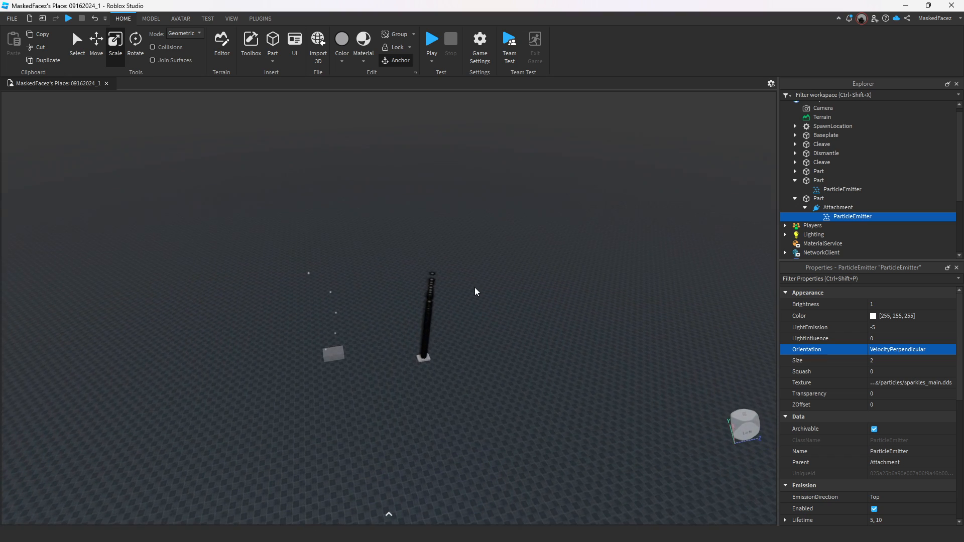
{"action": "right_click_drag", "start_coordinate": [475, 287], "coordinate": [475, 288]}
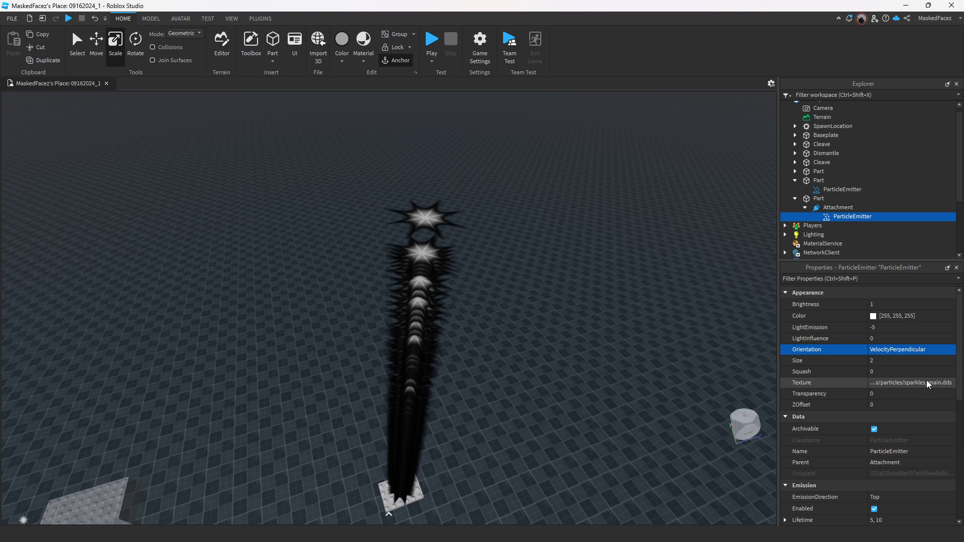
Open the ParticleEmitter's Transparency graph to show its curve, and close it without editing
{"action": "left_click", "coordinate": [900, 391]}
{"action": "left_click", "coordinate": [948, 394]}
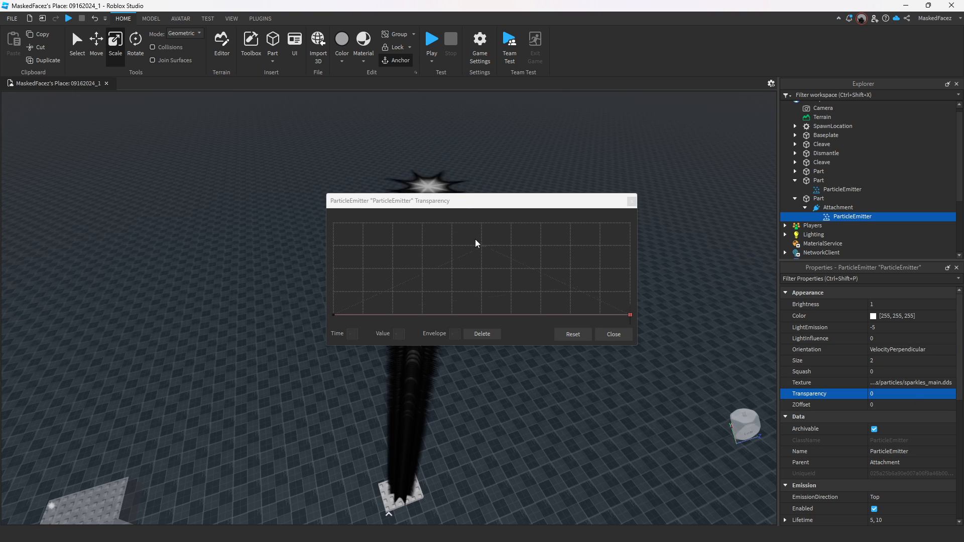
{"action": "left_click_drag", "start_coordinate": [477, 198], "coordinate": [668, 209]}
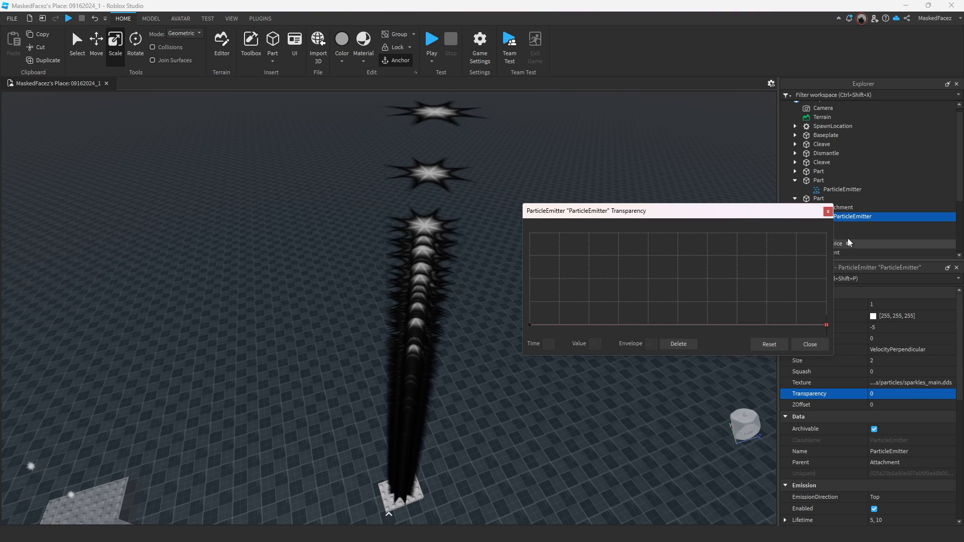
{"action": "left_click", "coordinate": [828, 211]}
Set the ParticleEmitter's Transparency to 1 to hide the particles, and set it back to 0
{"action": "left_click", "coordinate": [906, 395]}
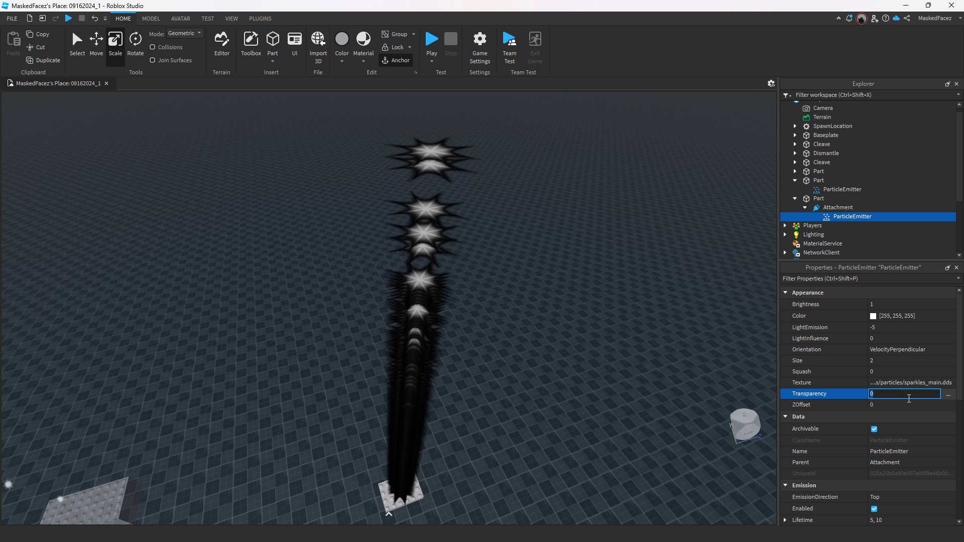
{"action": "type", "text": "1"}
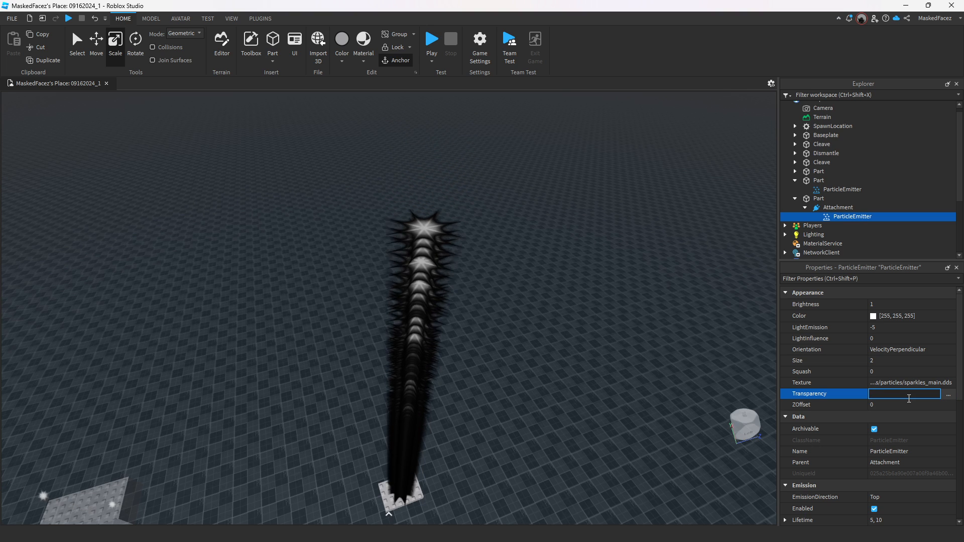
{"action": "key", "text": "Return"}
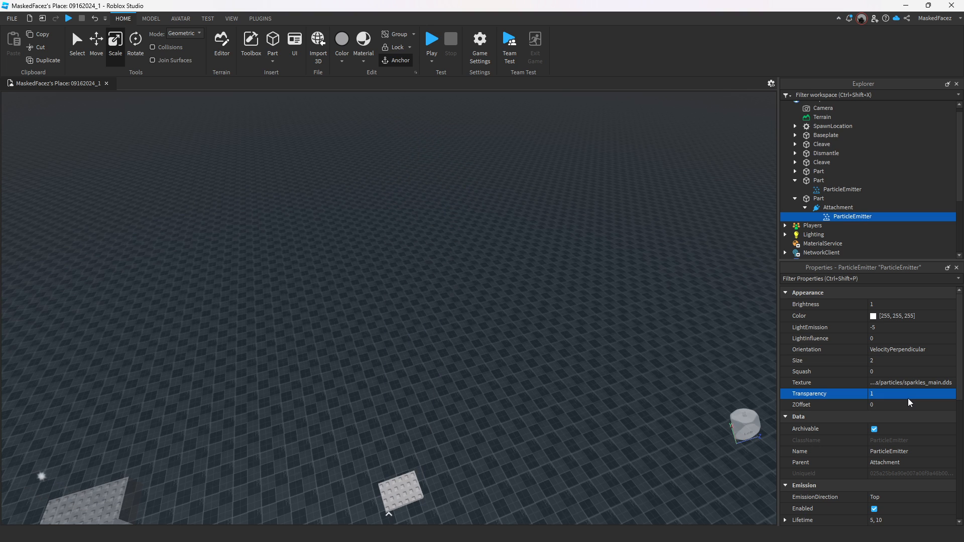
{"action": "left_click", "coordinate": [907, 399]}
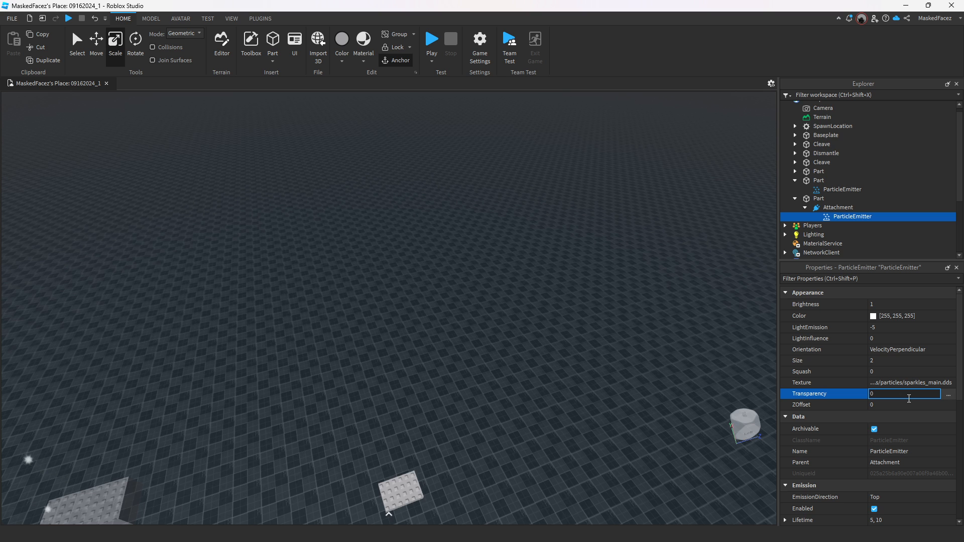
{"action": "key", "text": "Return"}
Set the ParticleEmitter's Transparency to 0.5 and inspect the semi-transparent beam from nearer and farther away
{"action": "left_click", "coordinate": [909, 395]}
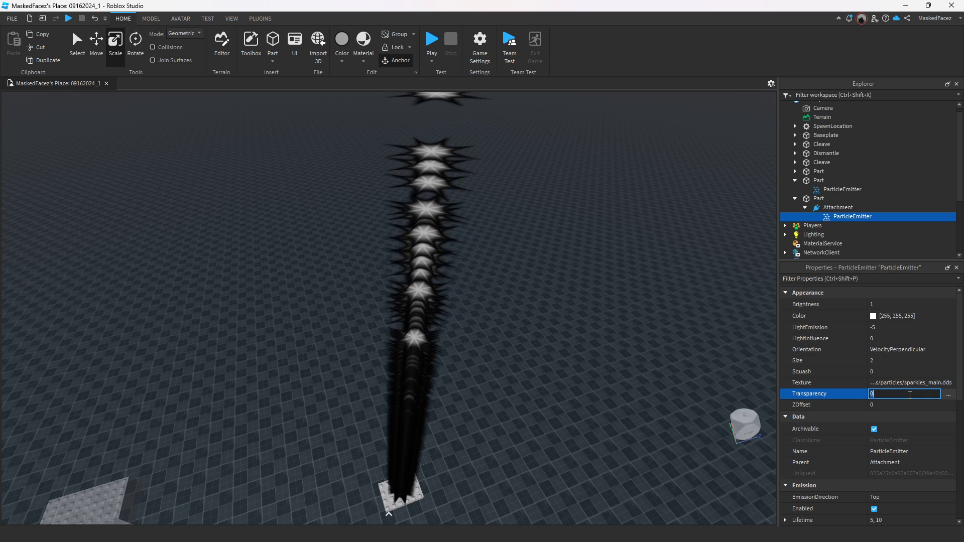
{"action": "type", "text": "0.5"}
{"action": "key", "text": "Return"}
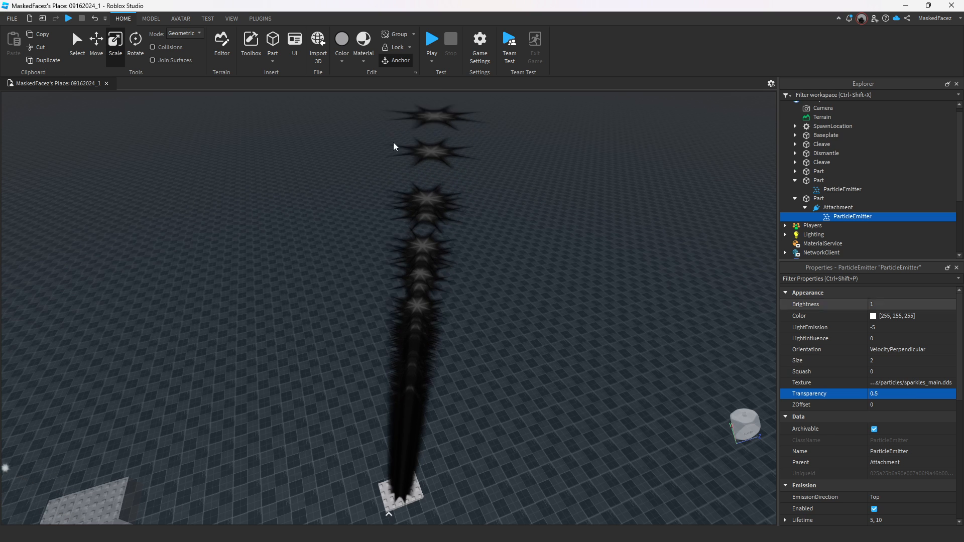
{"action": "right_click_drag", "start_coordinate": [459, 307], "coordinate": [459, 306]}
{"action": "key", "text": "s"}
{"action": "key", "text": "w"}
{"action": "key", "text": "w"}
{"action": "key", "text": "s"}
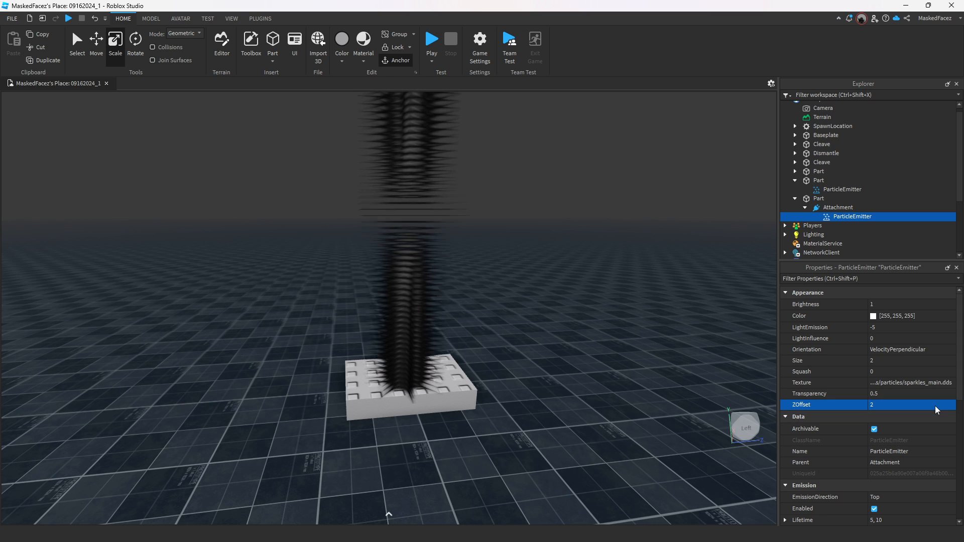
Try a ZOffset of 1000 on the ParticleEmitter, and reduce it to 10
{"action": "left_click", "coordinate": [935, 405]}
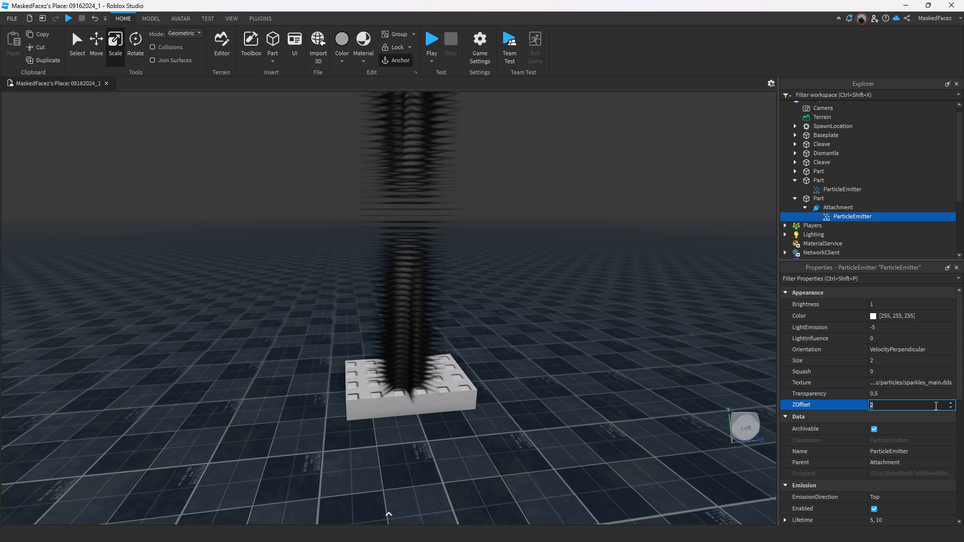
{"action": "key", "text": "Return"}
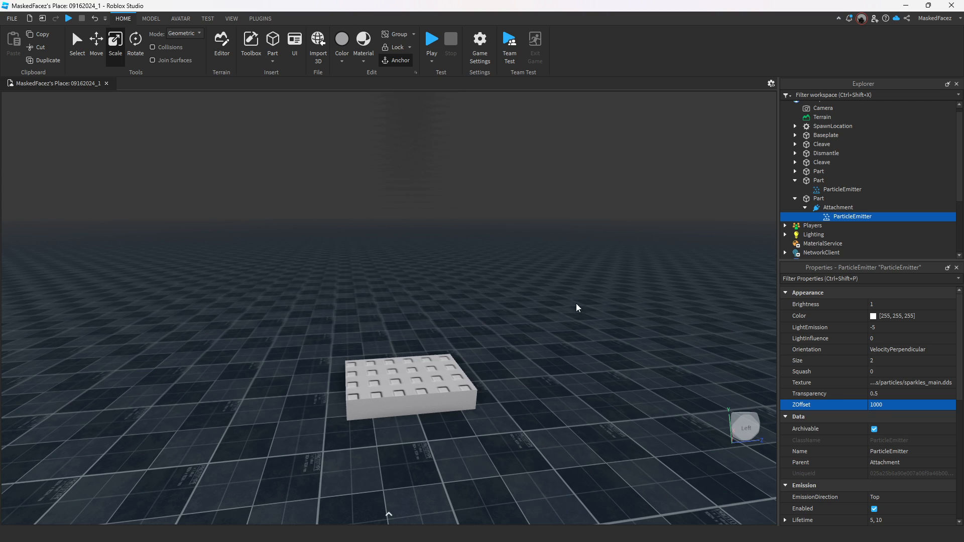
{"action": "type", "text": "10"}
{"action": "key", "text": "Return"}
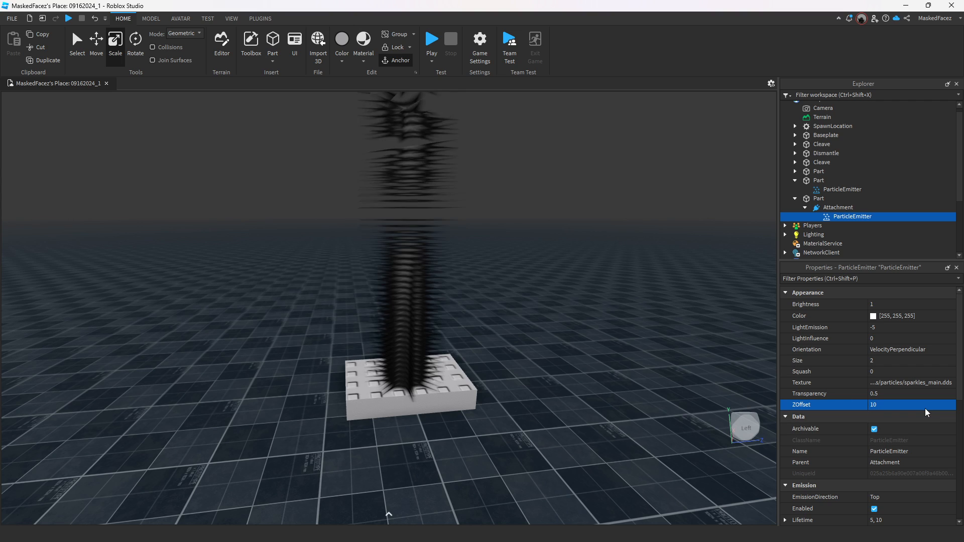
{"action": "right_click_drag", "start_coordinate": [421, 306], "coordinate": [420, 305]}
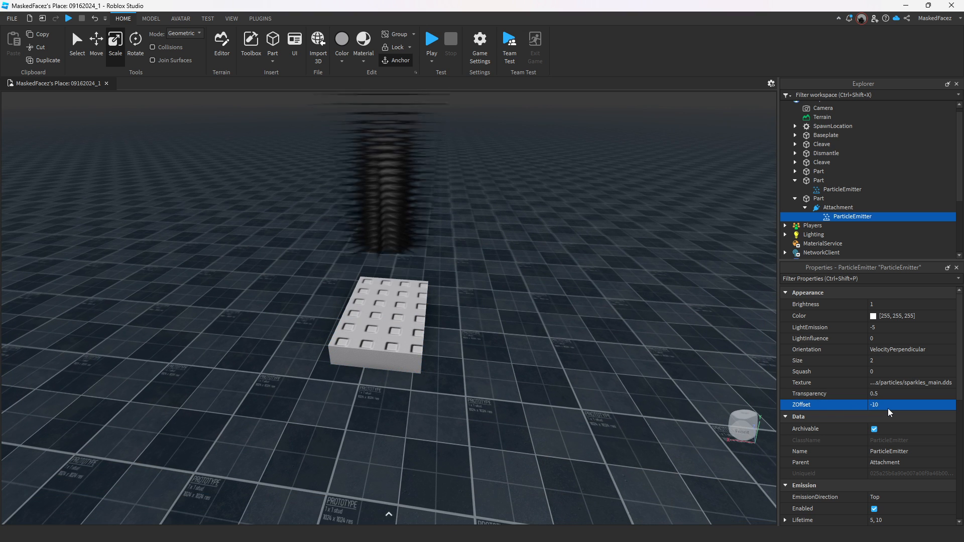
Examine from several distances and angles how the negative ZOffset places the beam relative to its part
{"action": "right_click_drag", "start_coordinate": [603, 376], "coordinate": [601, 374]}
{"action": "key", "text": "w"}
{"action": "key", "text": "s"}
{"action": "key", "text": "w"}
{"action": "key", "text": "s"}
{"action": "key", "text": "w"}
{"action": "key", "text": "w"}
{"action": "key", "text": "s"}
{"action": "key", "text": "s"}
{"action": "key", "text": "s"}
{"action": "key", "text": "s"}
{"action": "key", "text": "w"}
{"action": "key", "text": "w"}
{"action": "key", "text": "s"}
{"action": "key", "text": "w"}
{"action": "key", "text": "s"}
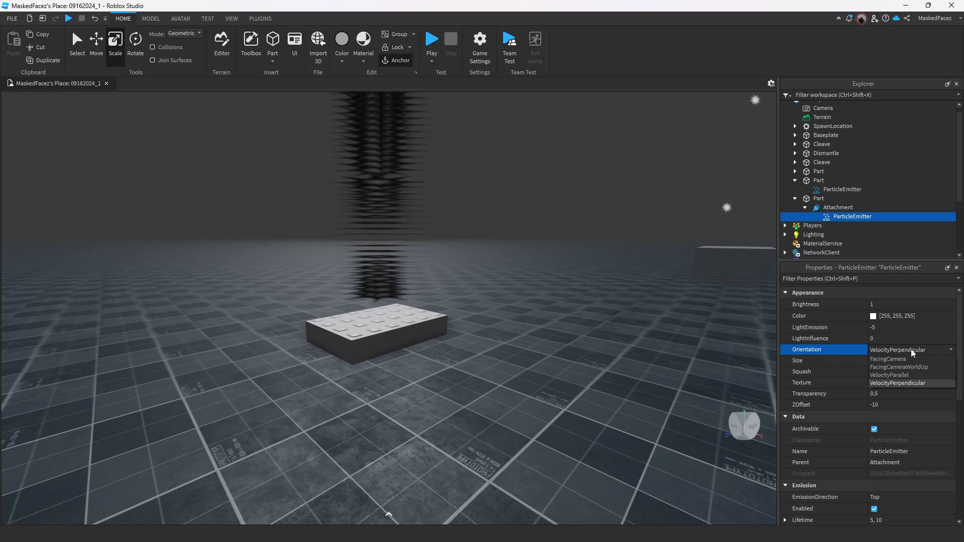
Set the ParticleEmitter's Orientation to FacingCamera and view the beam from farther away
{"action": "left_click", "coordinate": [906, 356]}
{"action": "right_click_drag", "start_coordinate": [461, 285], "coordinate": [461, 286]}
{"action": "key", "text": "s"}
{"action": "key", "text": "d"}
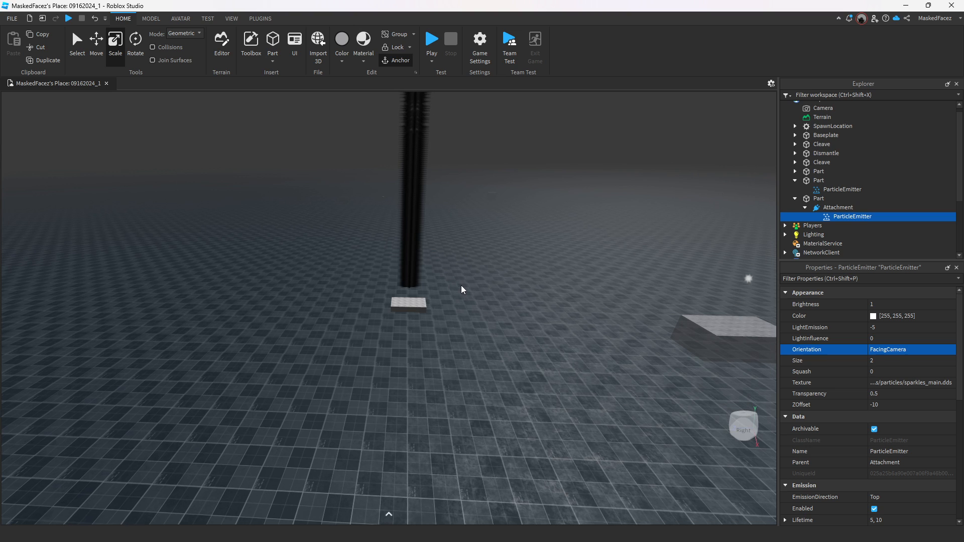
Compare the camera-facing beam's position with the ParticleEmitter's ZOffset set to 0 and to 10
{"action": "left_click", "coordinate": [895, 404]}
{"action": "type", "text": "0"}
{"action": "key", "text": "Return"}
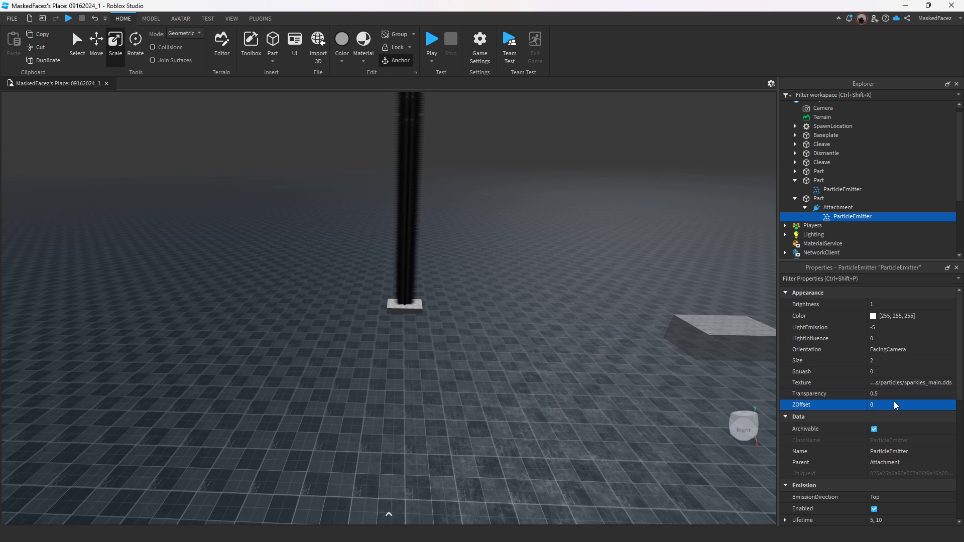
{"action": "left_click", "coordinate": [894, 404]}
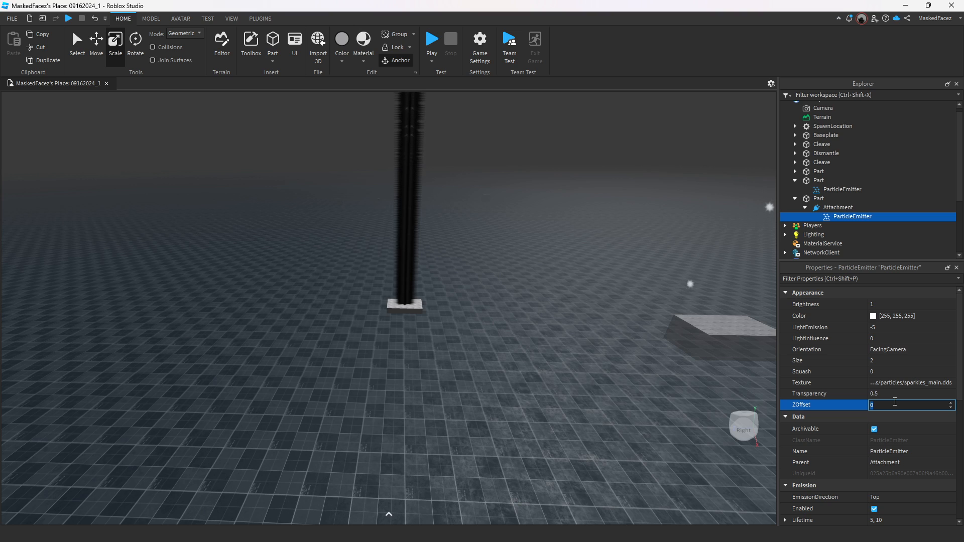
{"action": "type", "text": "10"}
{"action": "key", "text": "Return"}
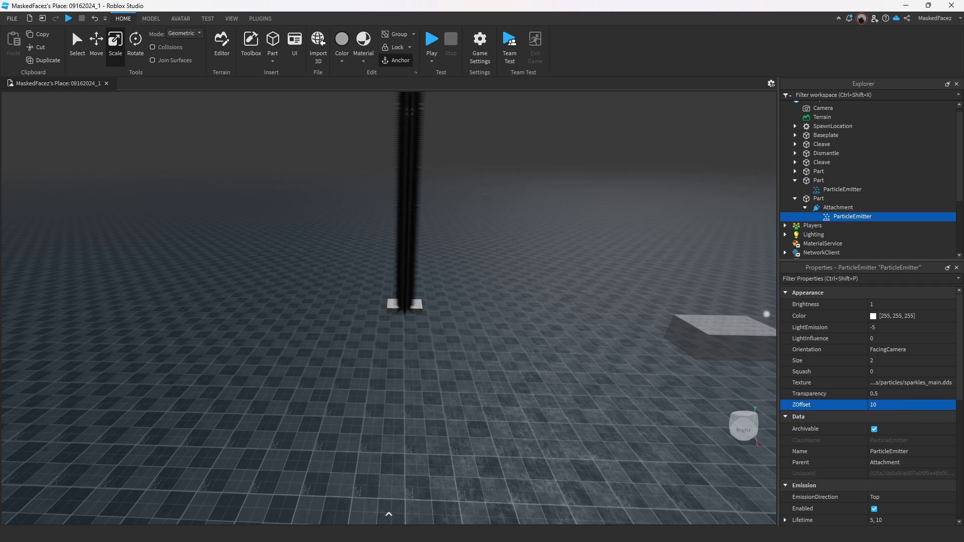
Set the ParticleEmitter's ZOffset to -10 to push the camera-facing beam behind its part
{"action": "left_click", "coordinate": [924, 407]}
{"action": "type", "text": "-10"}
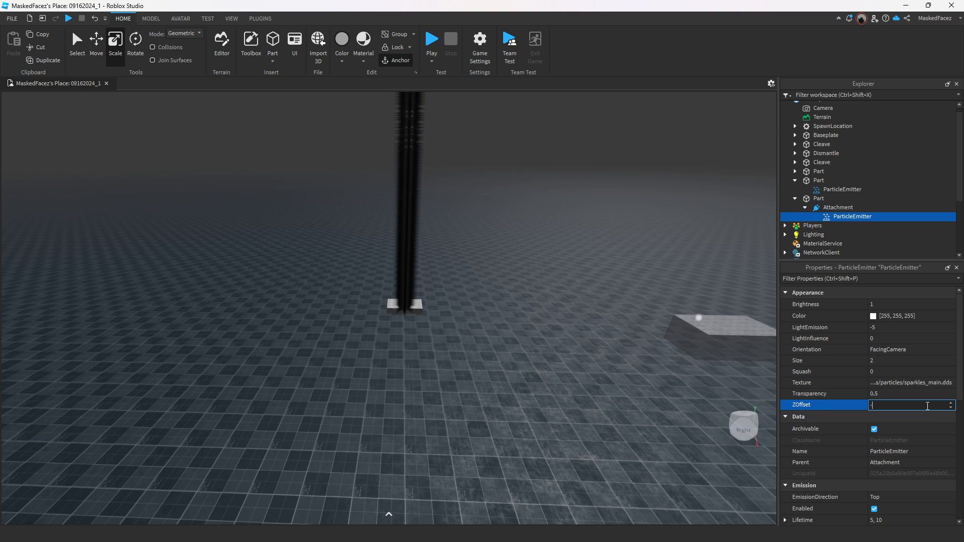
{"action": "key", "text": "Return"}
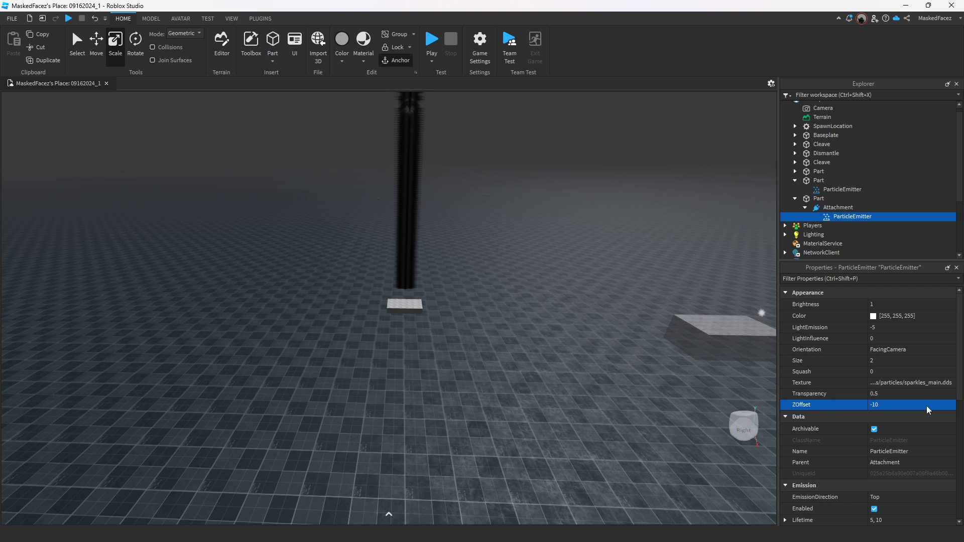